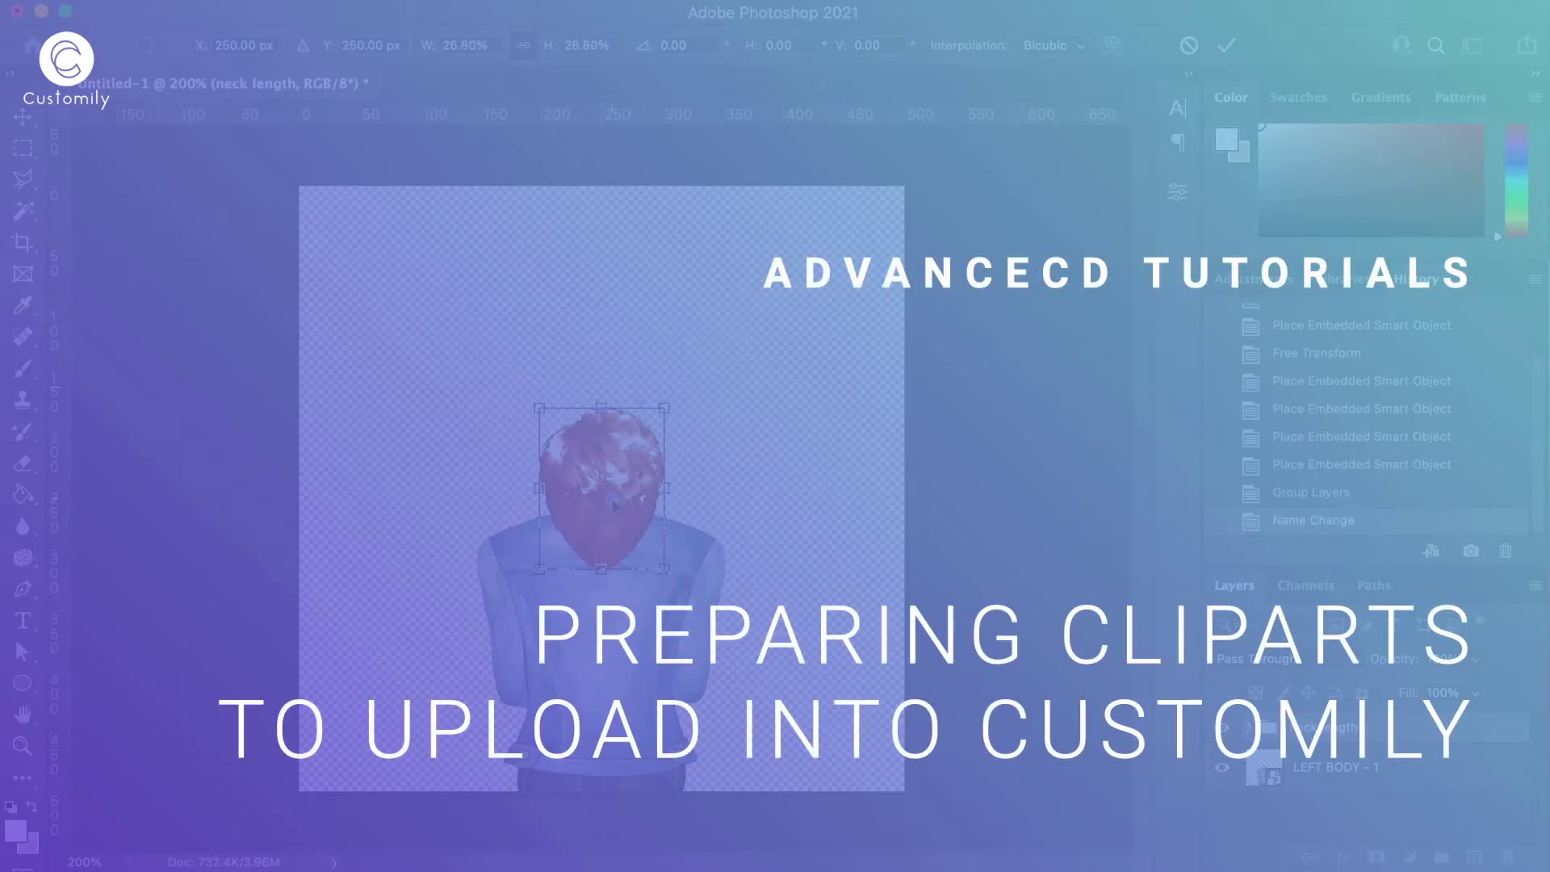
# Move the hair clipart higher and preview Female Hair options up to 12
pyautogui.moveTo(615, 504); pyautogui.dragTo(614, 435)
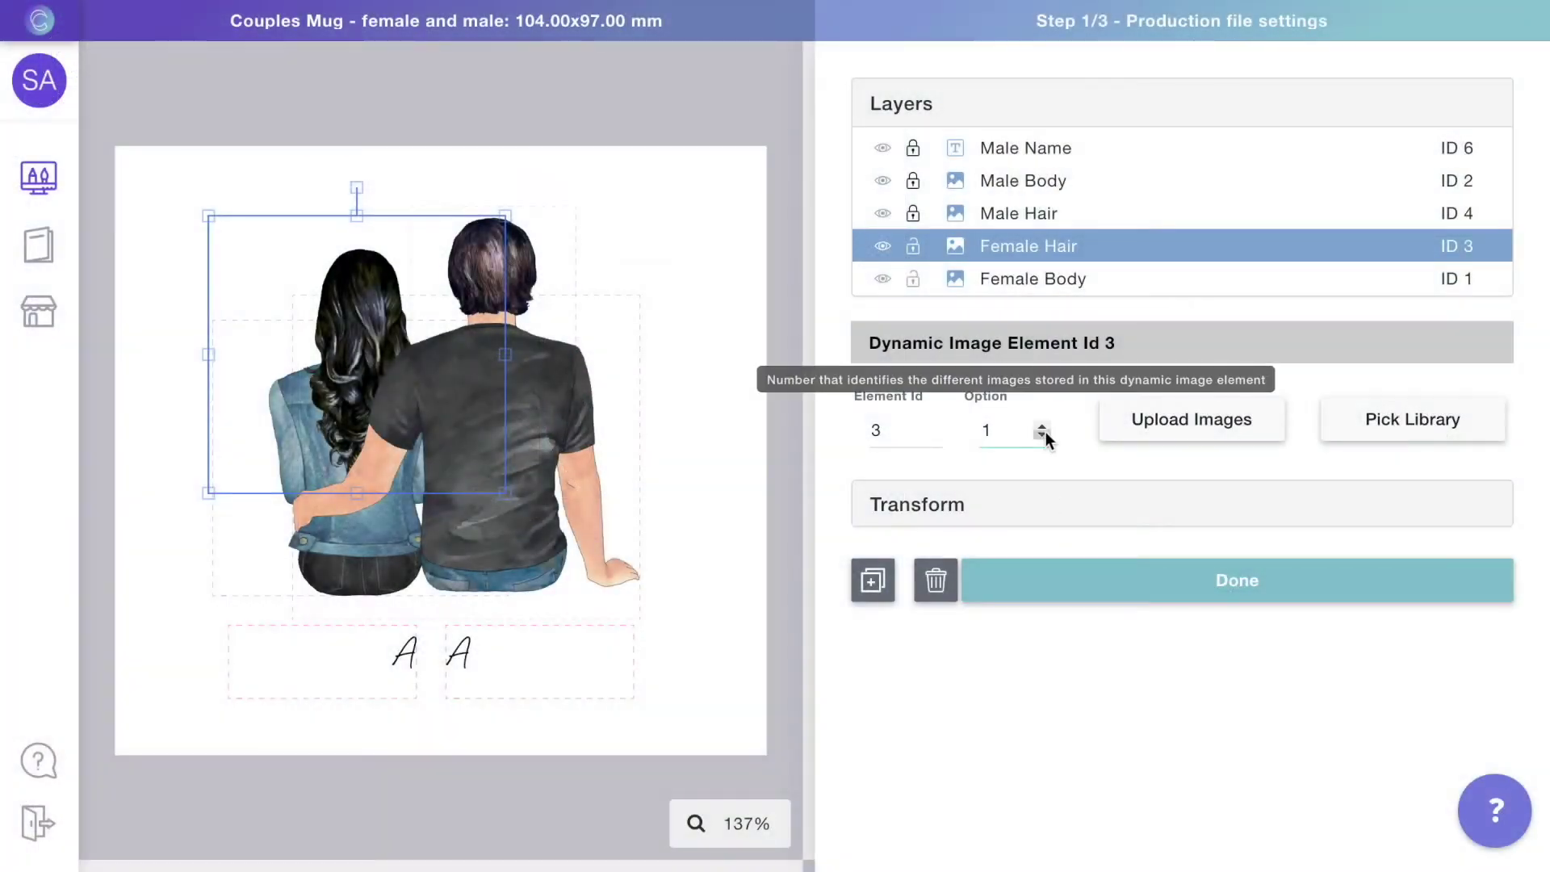
pyautogui.click(1044, 426)
pyautogui.click(1043, 426)
pyautogui.click(1043, 426)
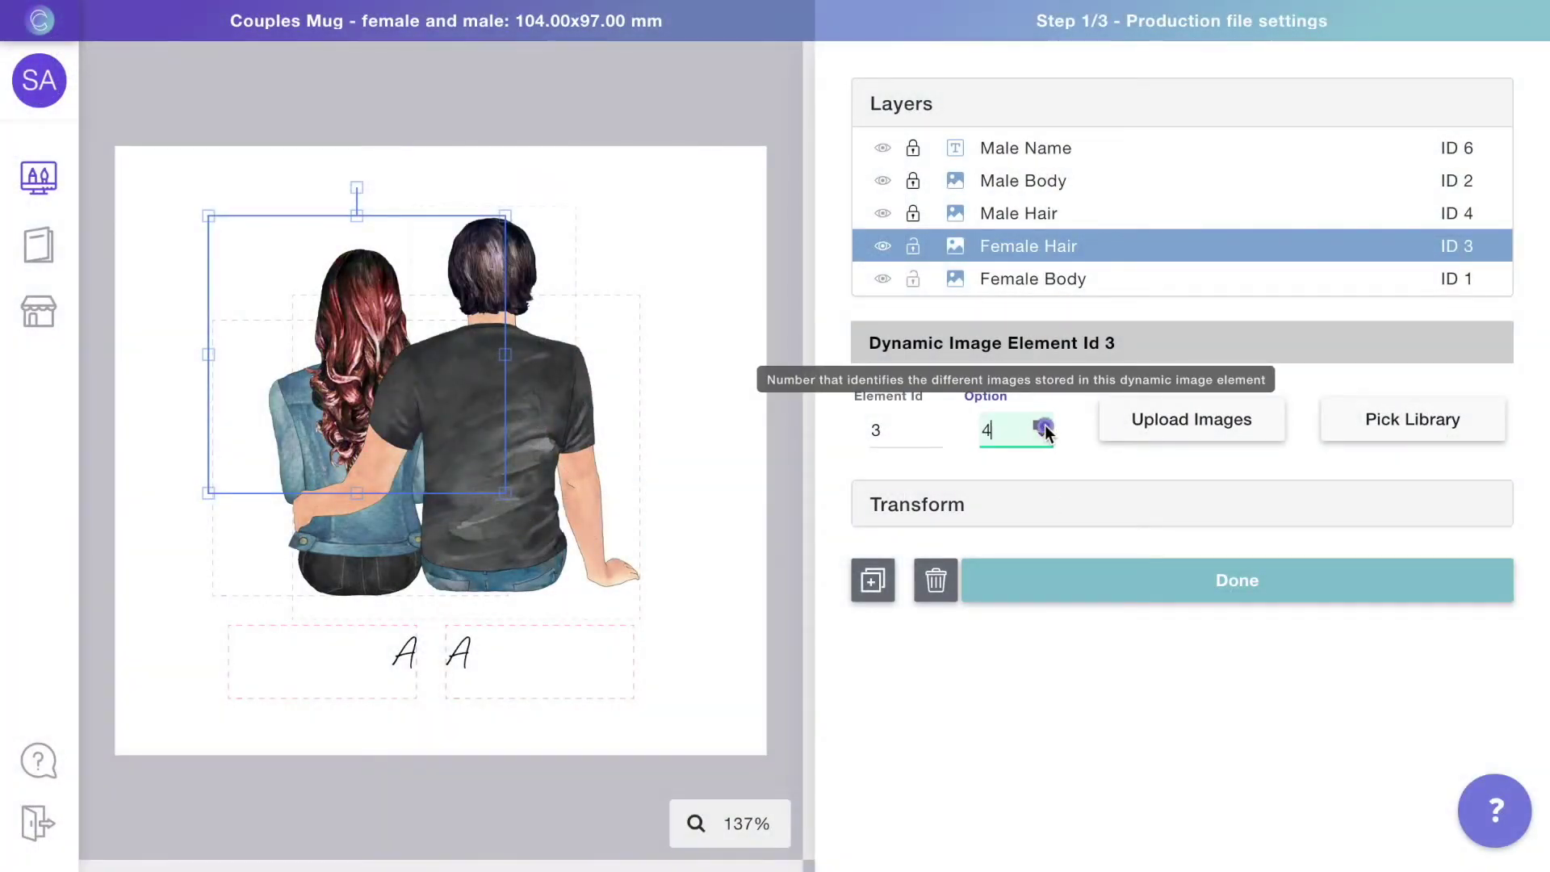
pyautogui.click(1044, 426)
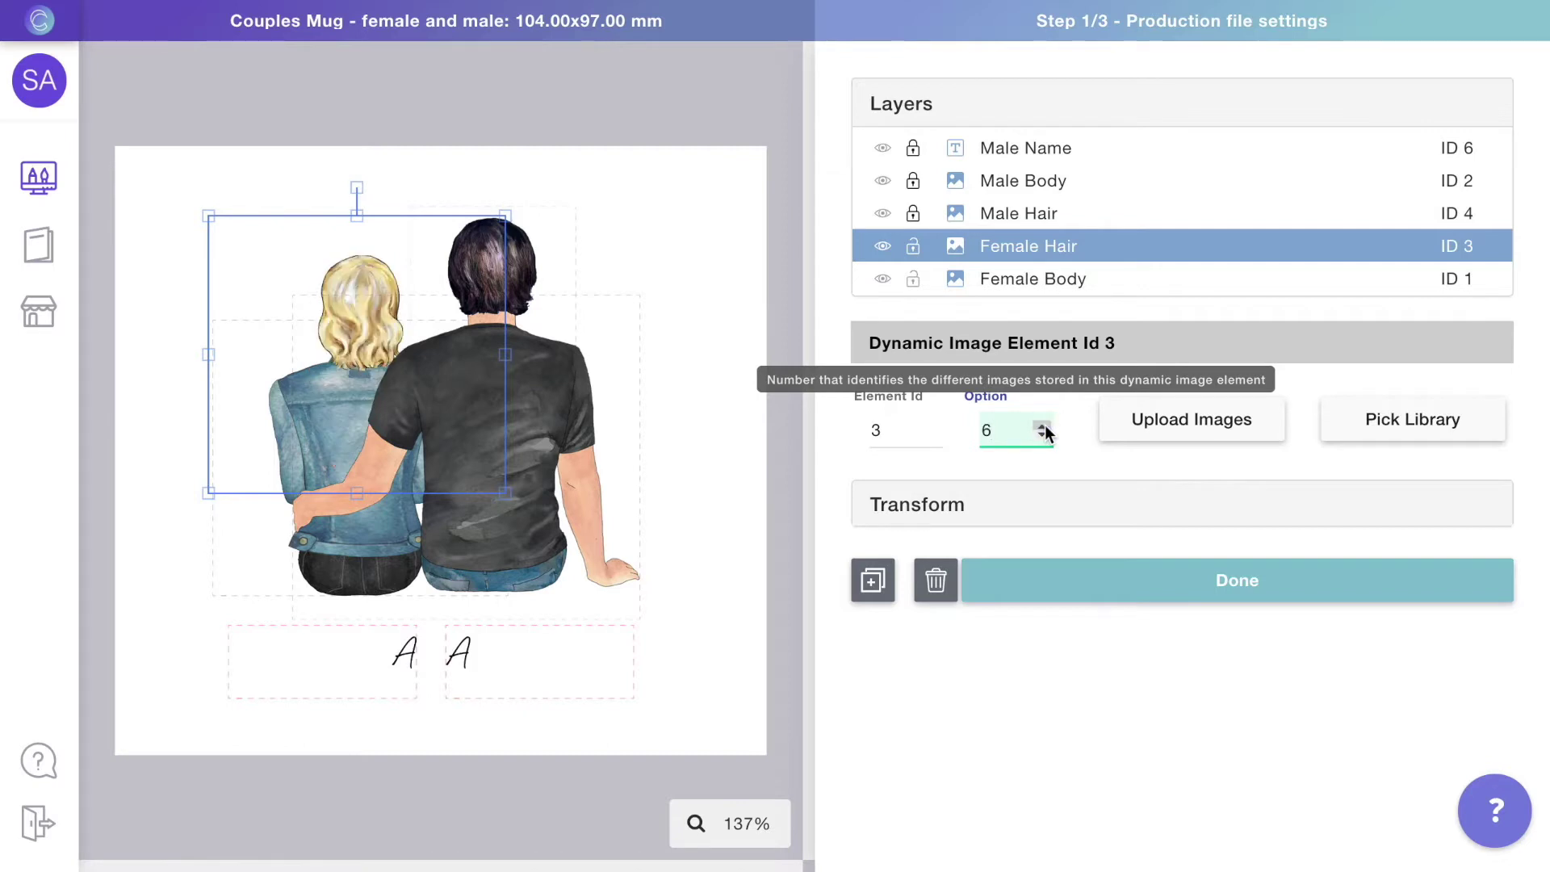
pyautogui.click(1044, 426)
pyautogui.click(1044, 426)
pyautogui.click(1043, 426)
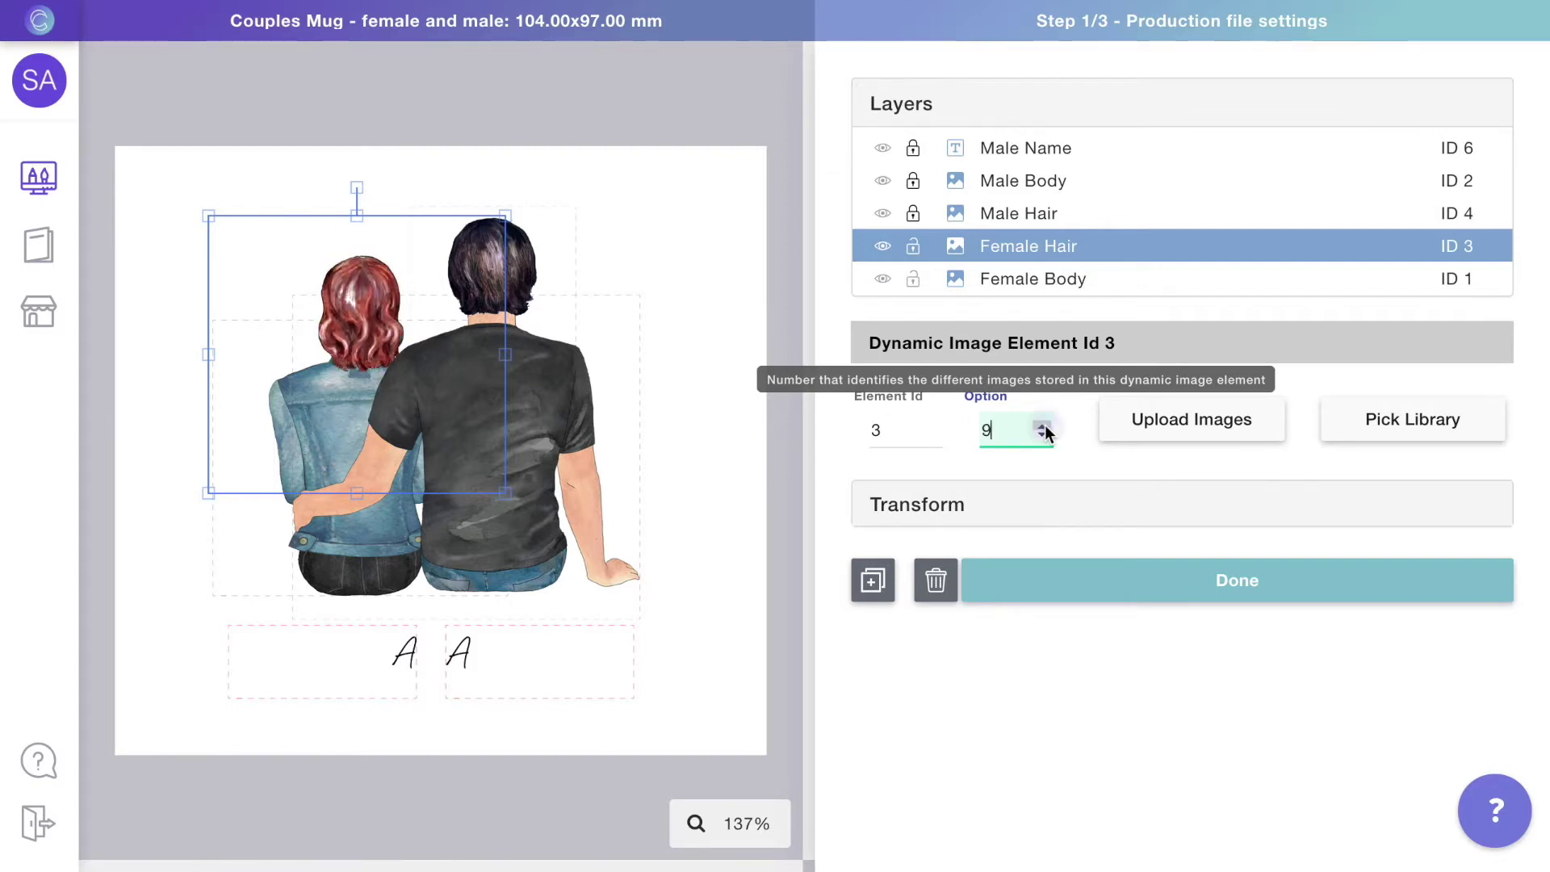
pyautogui.click(1043, 426)
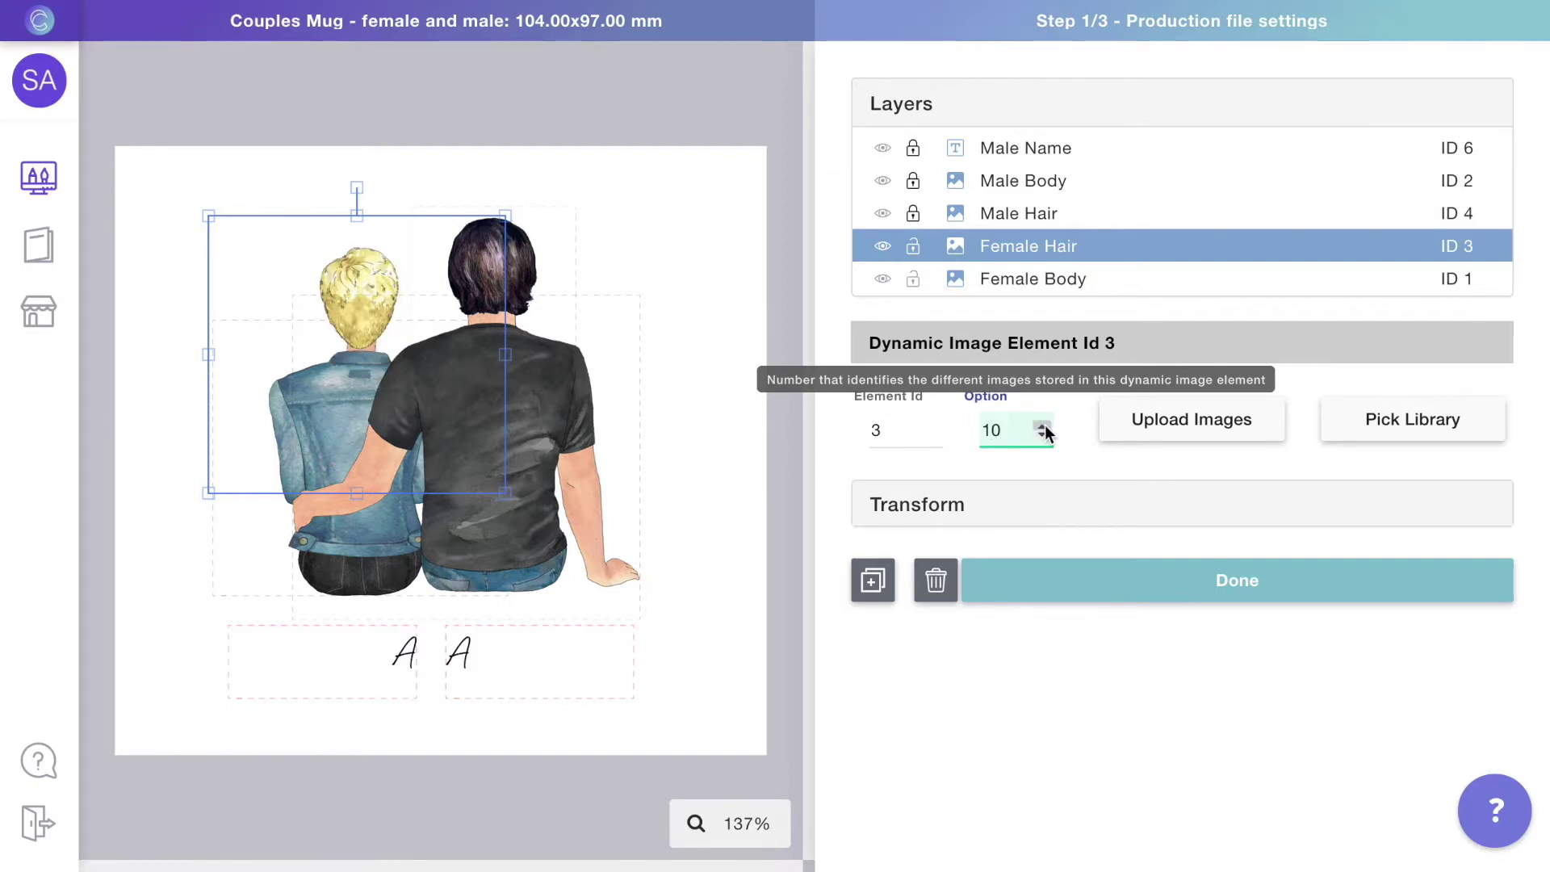
pyautogui.click(1044, 427)
pyautogui.click(1044, 427)
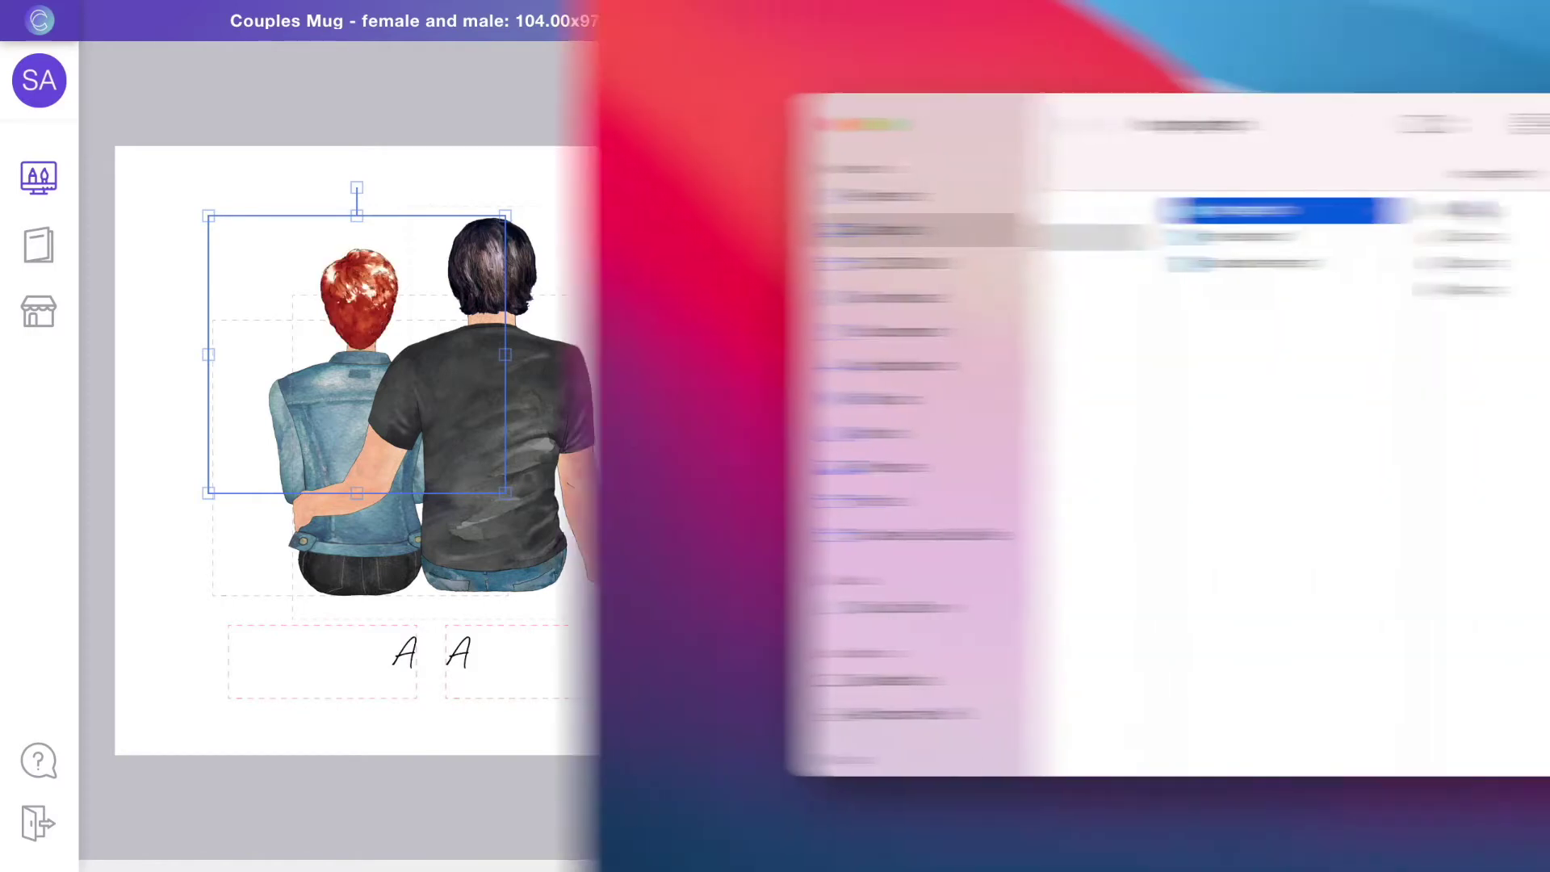
# Browse the long, shoulder and neck length hair folders in Finder
pyautogui.press('Down')
pyautogui.press('Down')
pyautogui.press('Down')
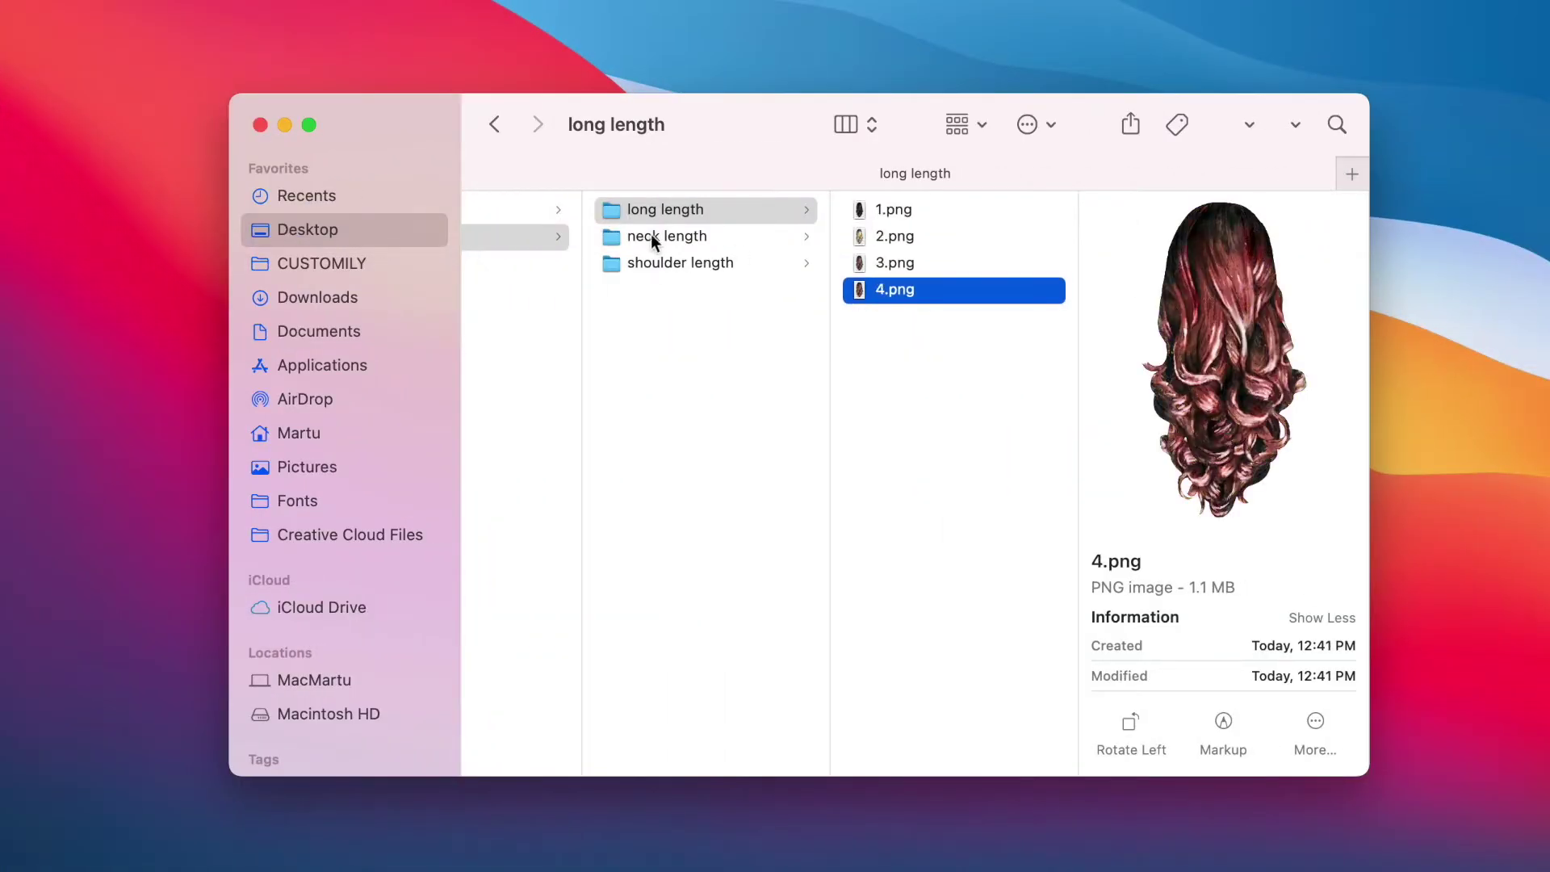
pyautogui.press('Left')
pyautogui.press('Down')
pyautogui.press('Down')
pyautogui.click(875, 206)
pyautogui.press('Down')
pyautogui.press('Down')
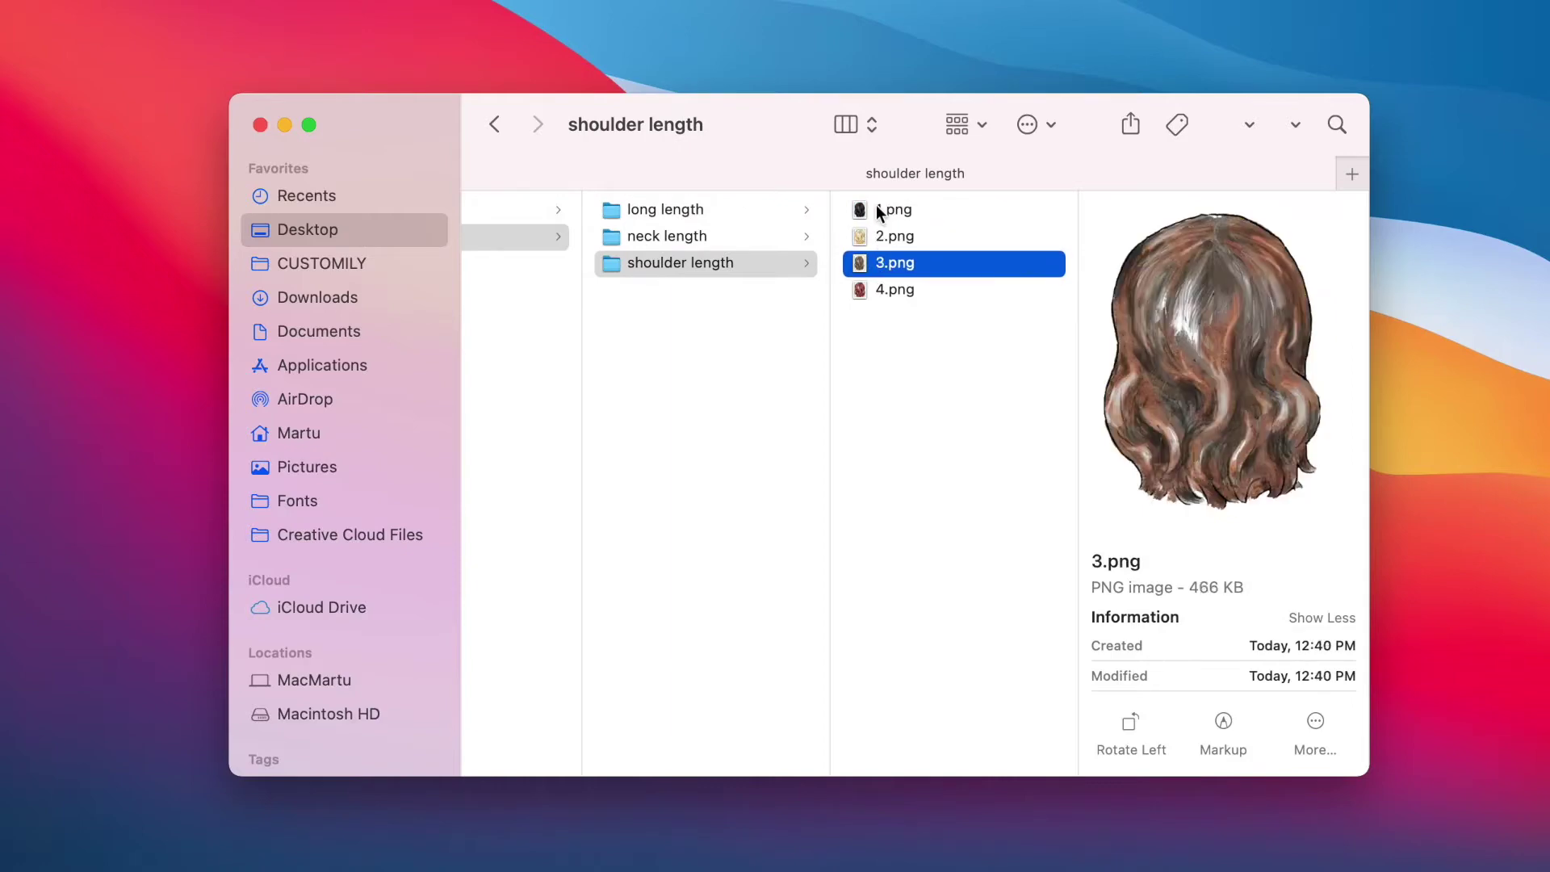
pyautogui.press('Down')
pyautogui.click(657, 238)
pyautogui.click(889, 209)
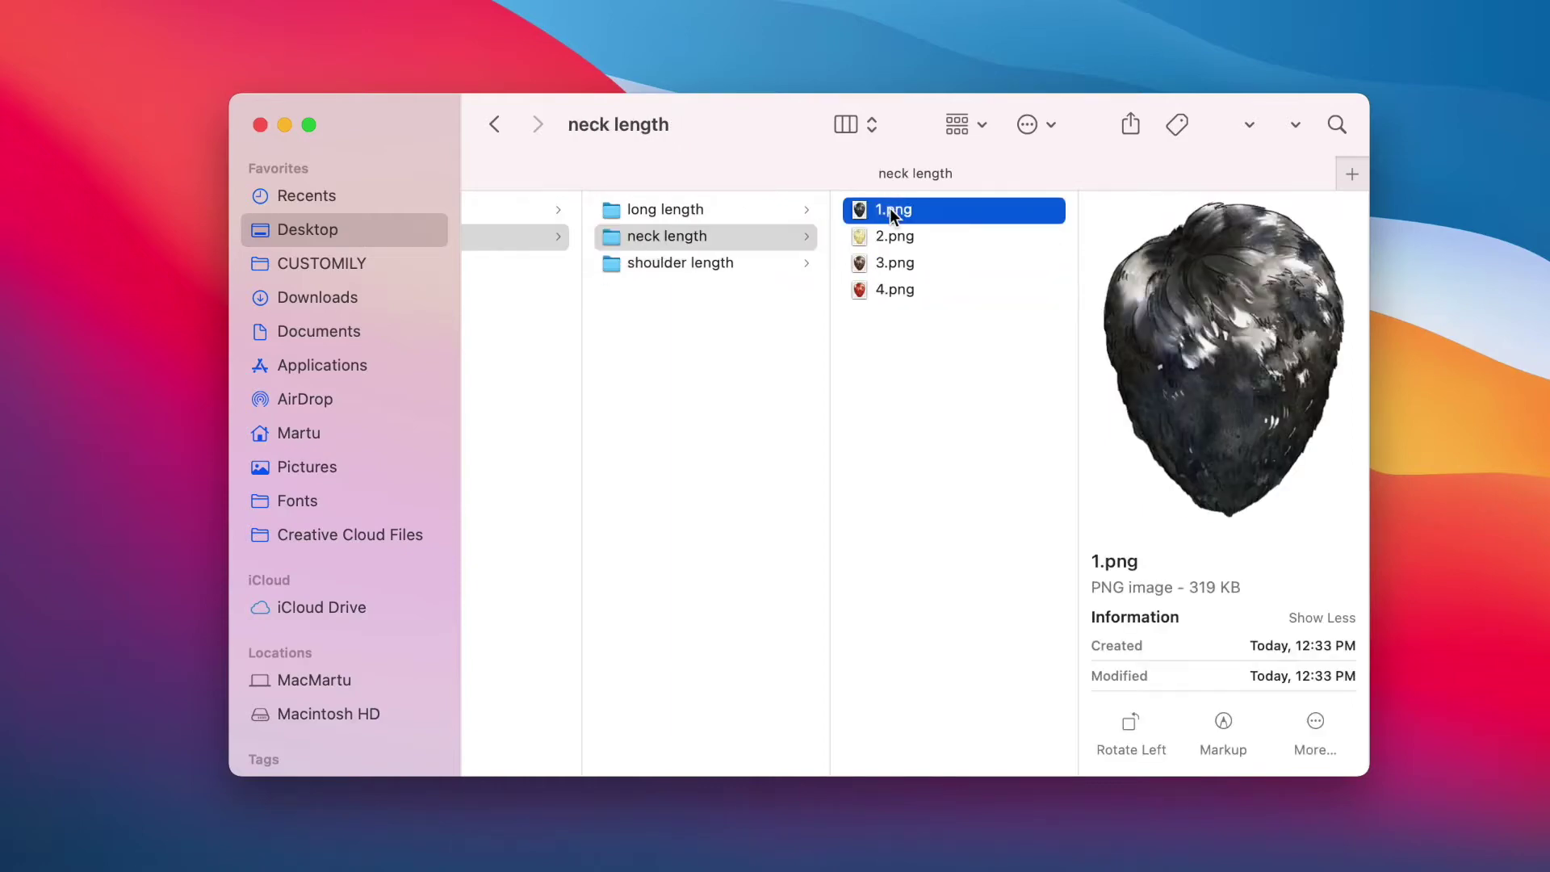
pyautogui.press('Down')
pyautogui.press('Down')
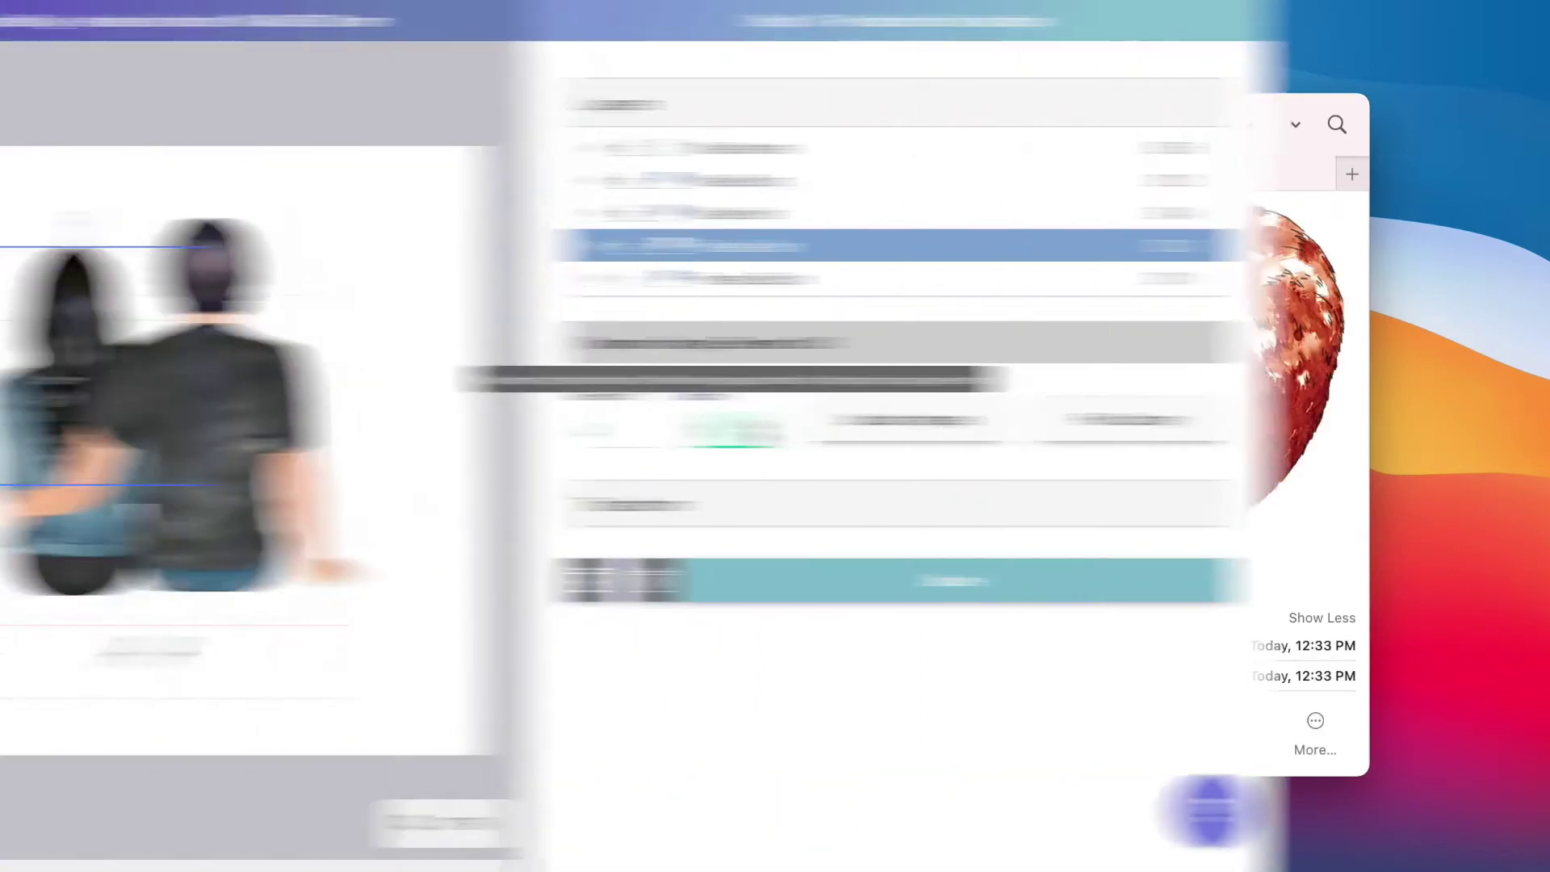
# Step the Female Hair option up through each hairstyle to option 11
pyautogui.click(1041, 432)
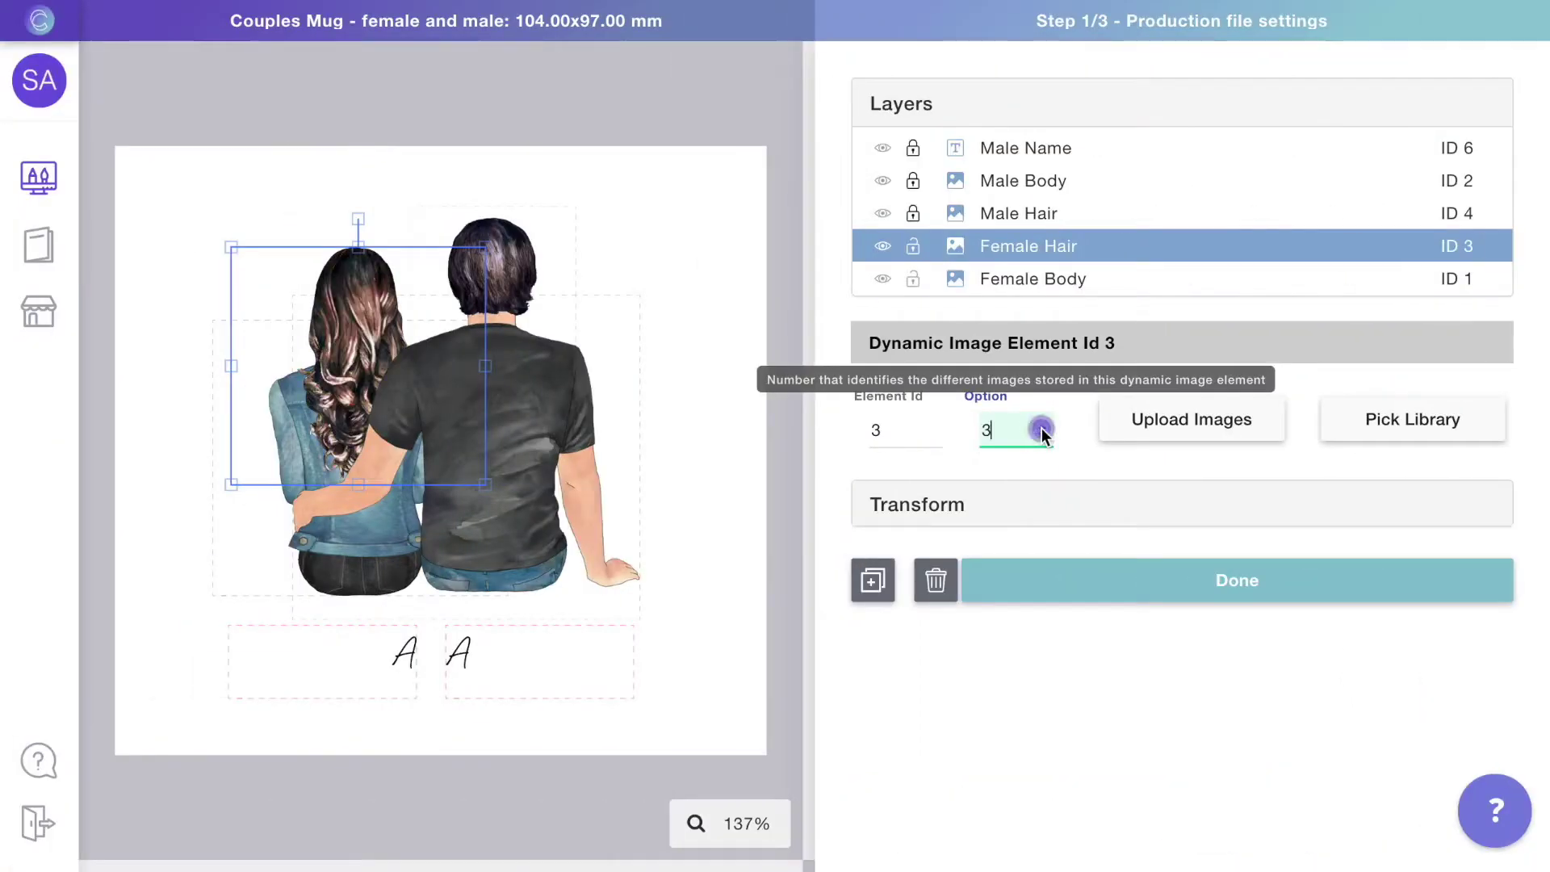
pyautogui.click(1041, 430)
pyautogui.click(1041, 430)
pyautogui.click(1041, 431)
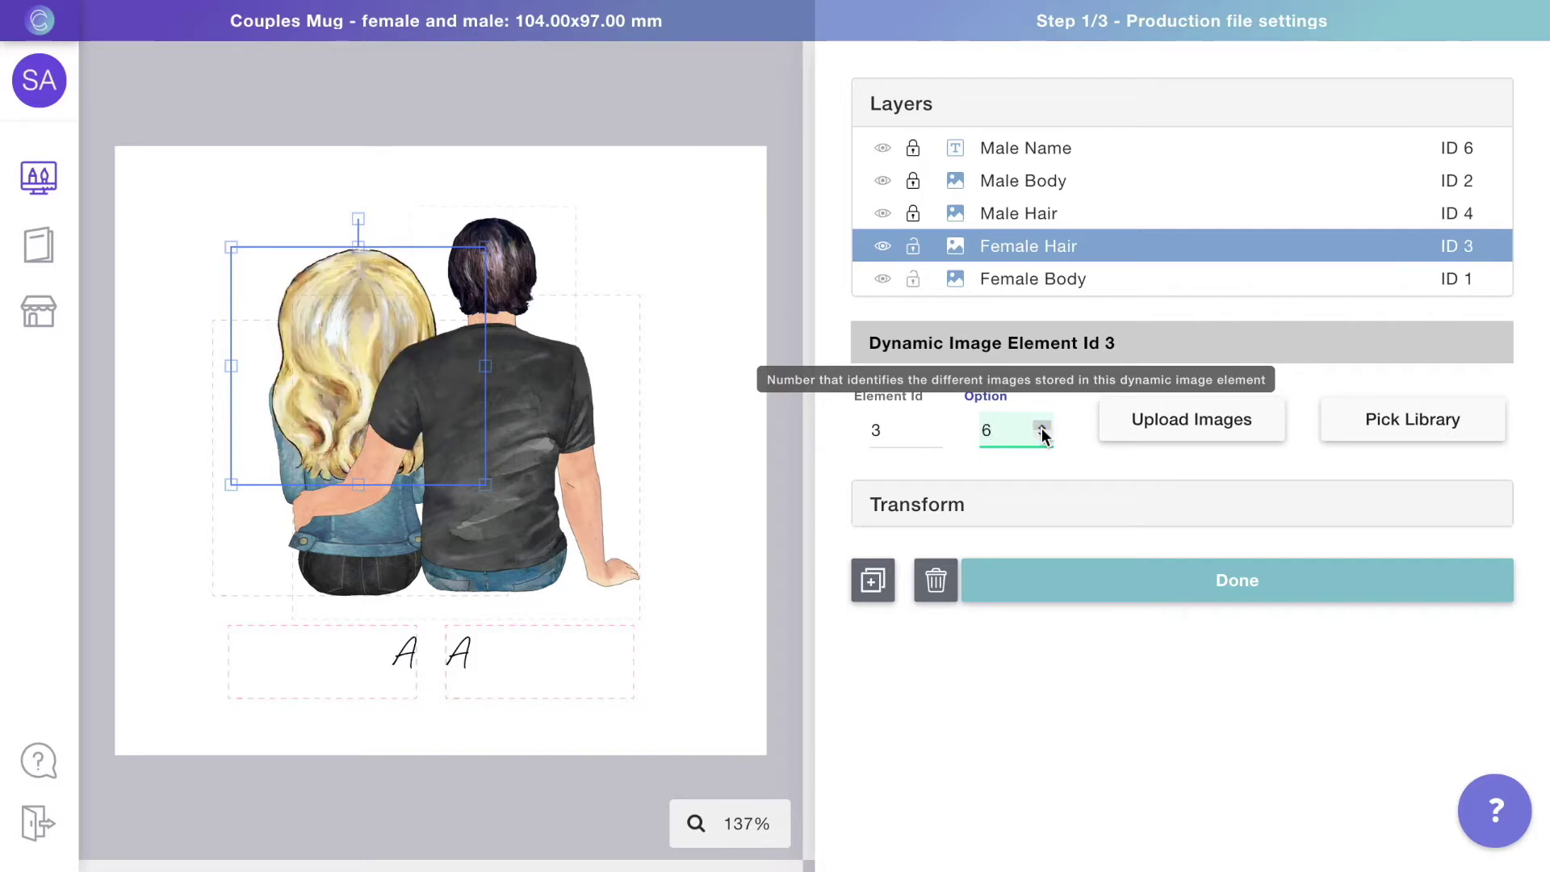
pyautogui.click(1041, 430)
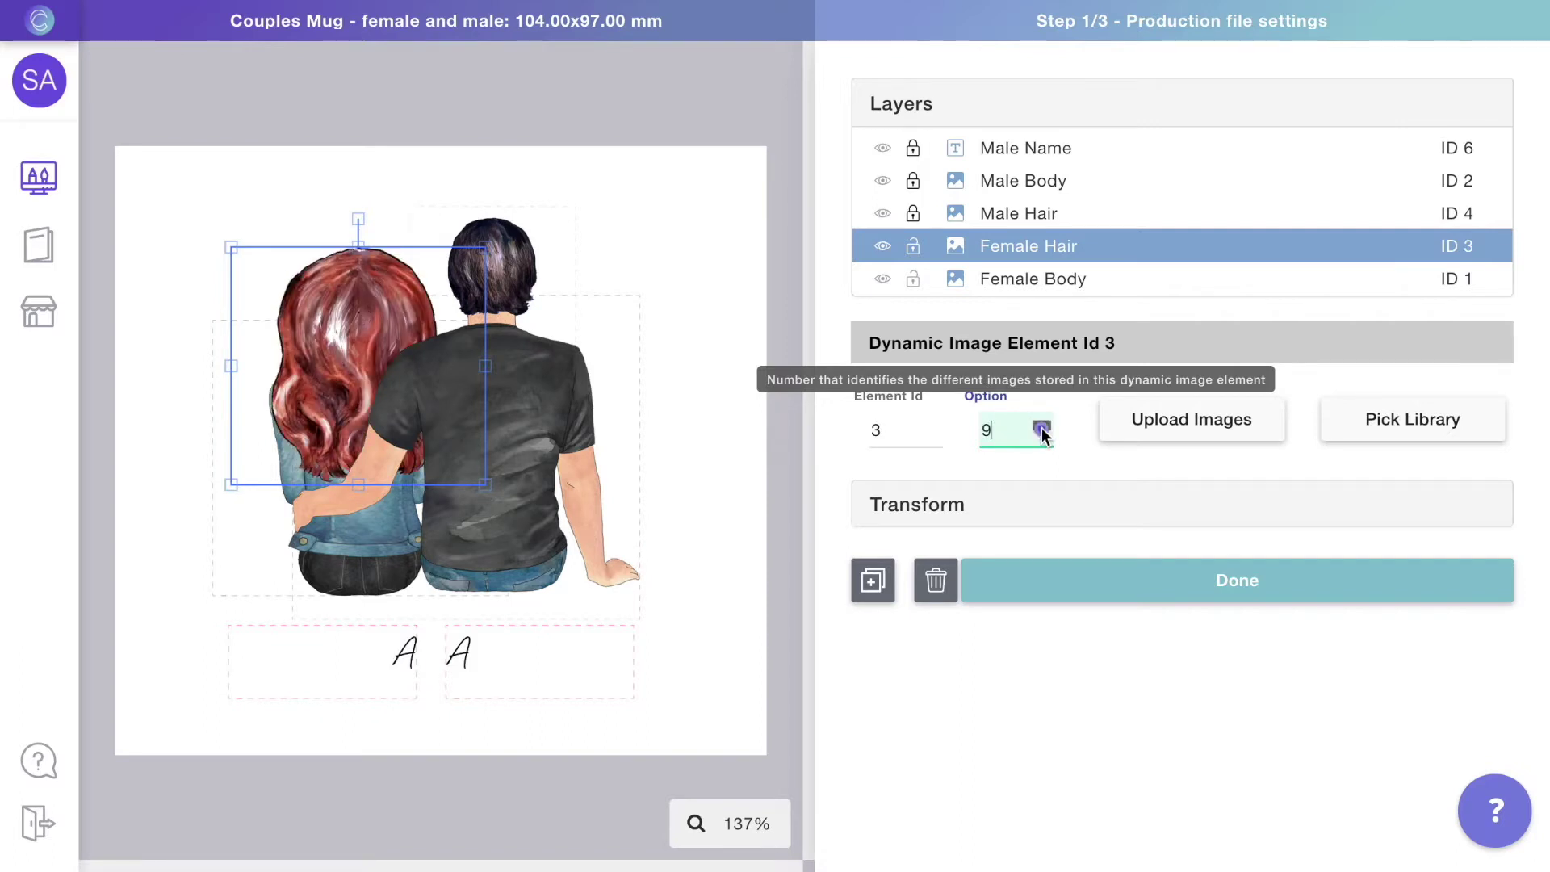
pyautogui.click(1041, 430)
pyautogui.click(1041, 430)
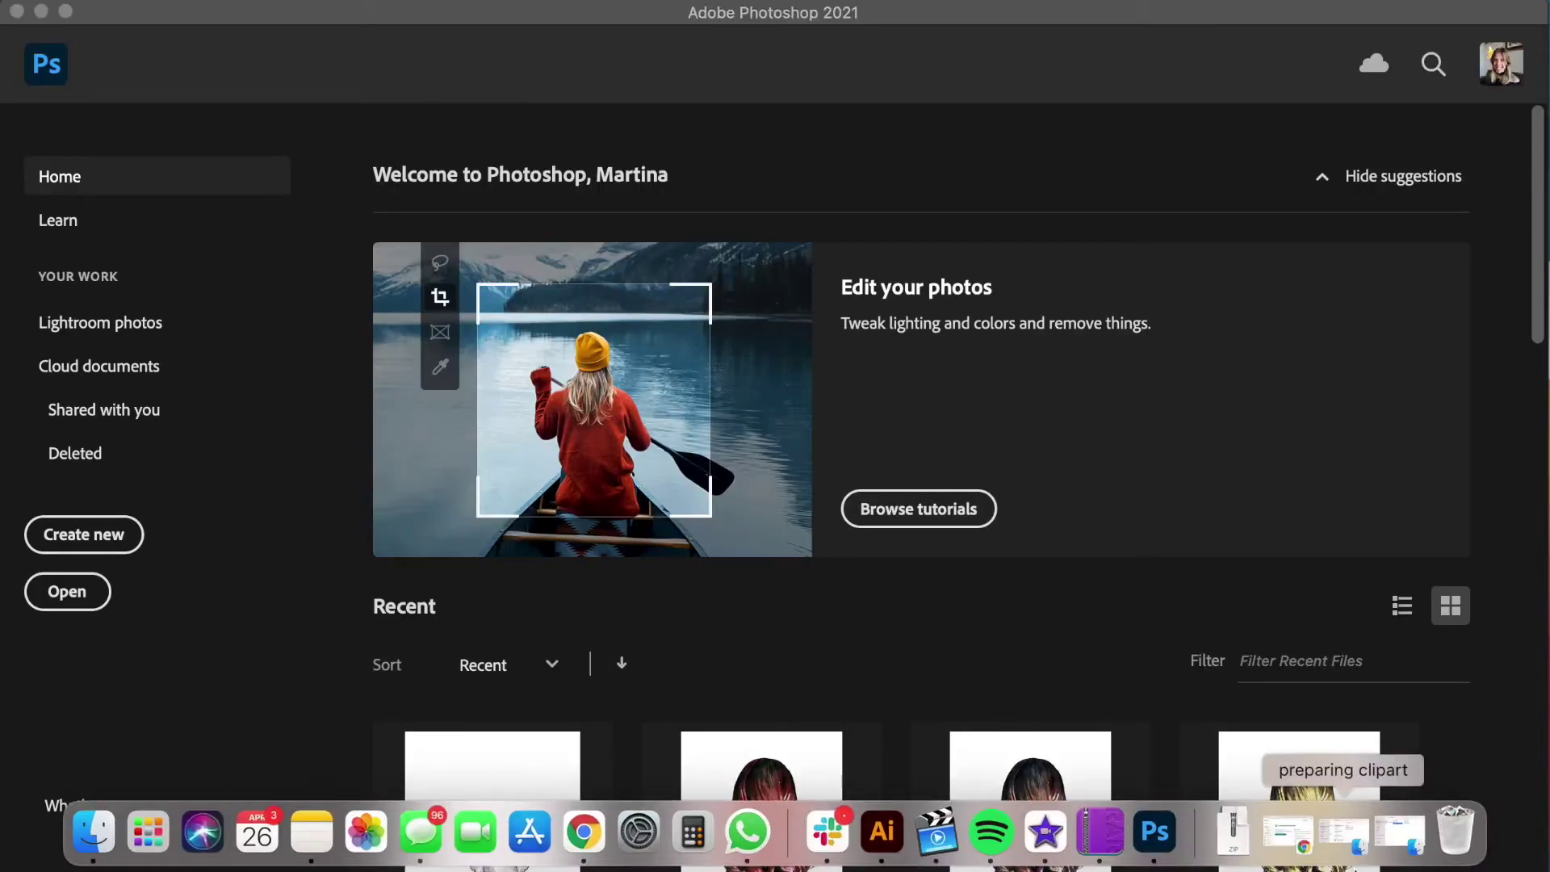
pyautogui.click(1408, 839)
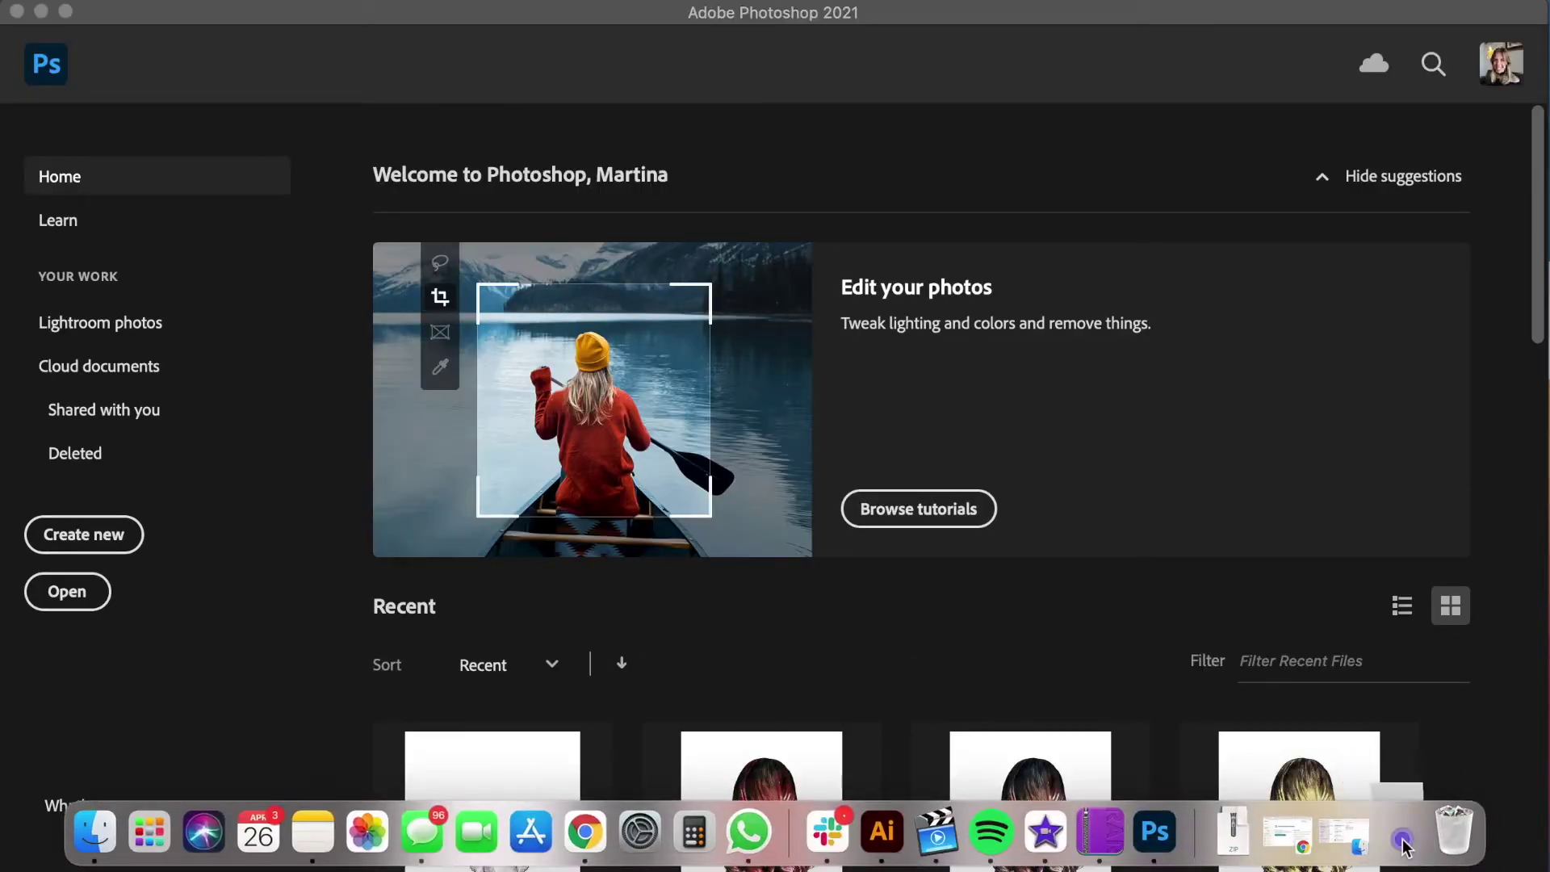
pyautogui.click(973, 209)
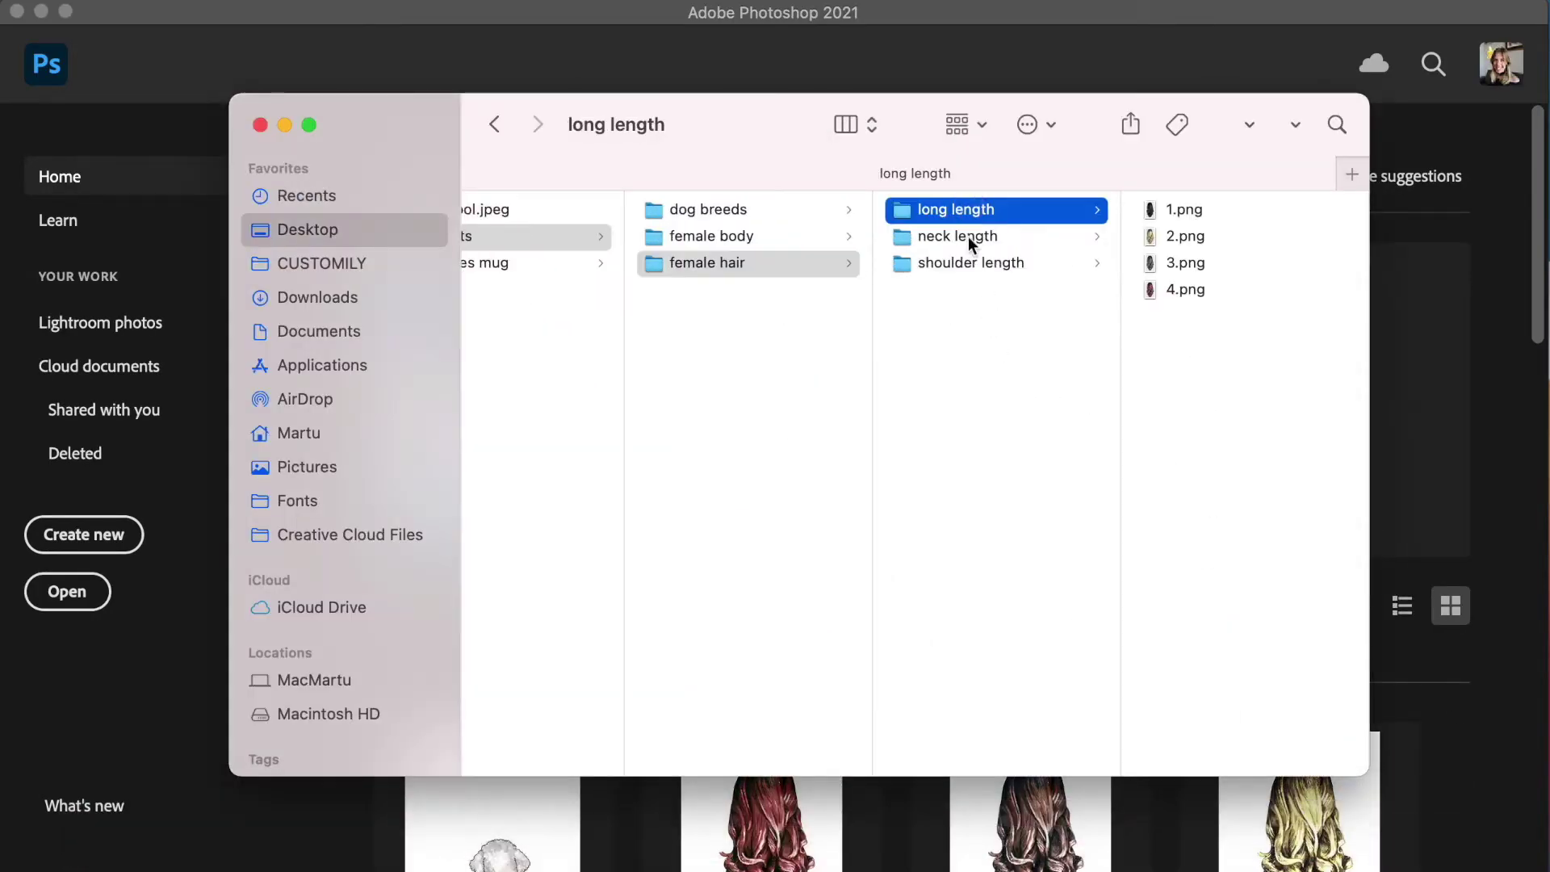
pyautogui.click(967, 236)
pyautogui.click(967, 265)
pyautogui.click(779, 236)
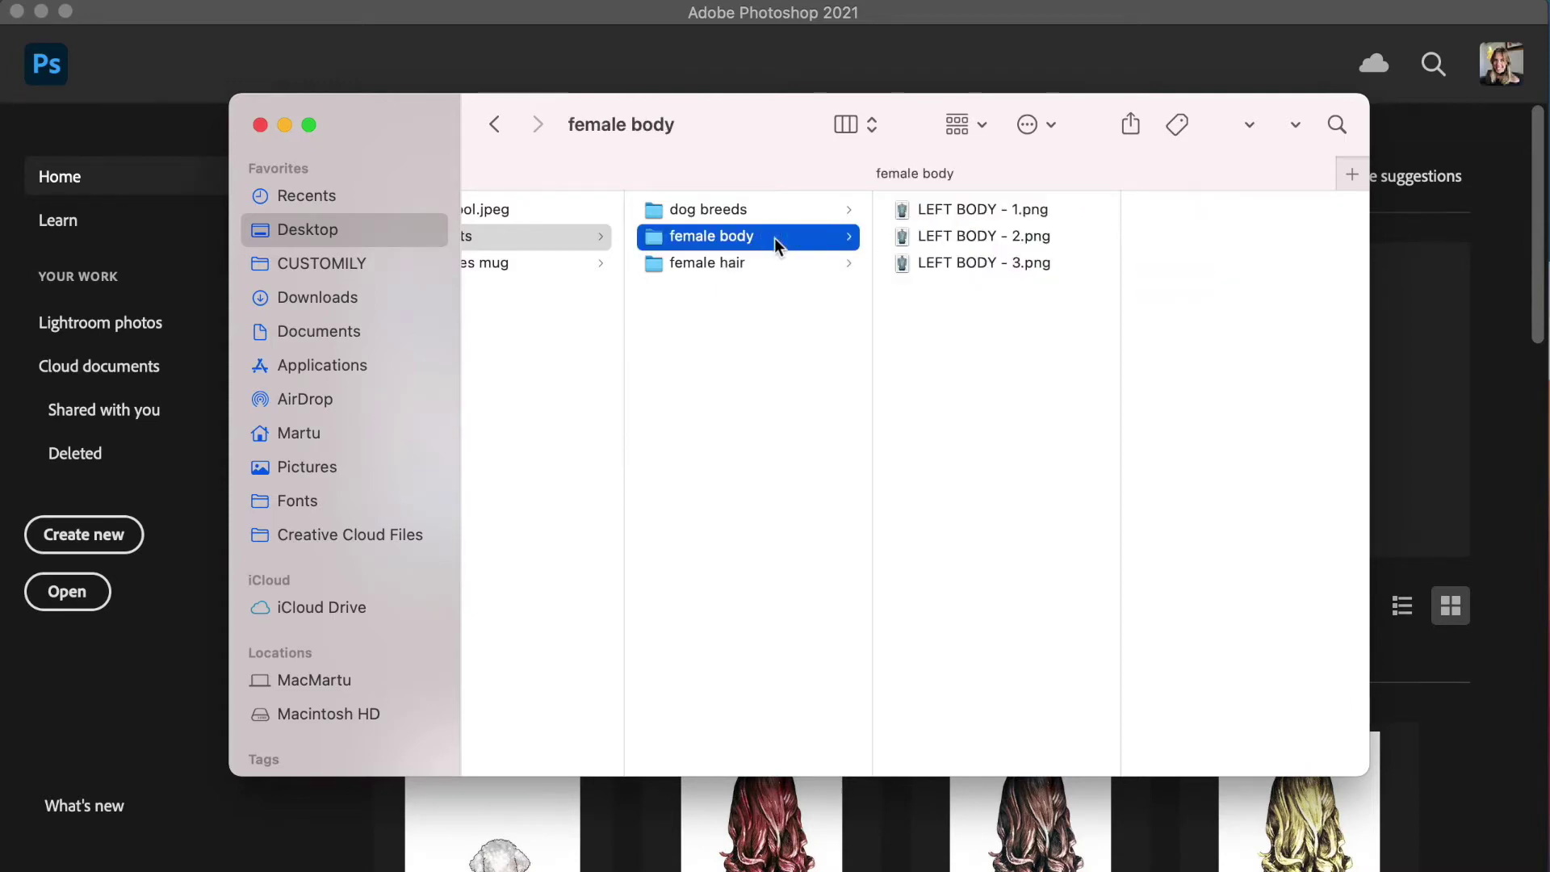
pyautogui.click(932, 209)
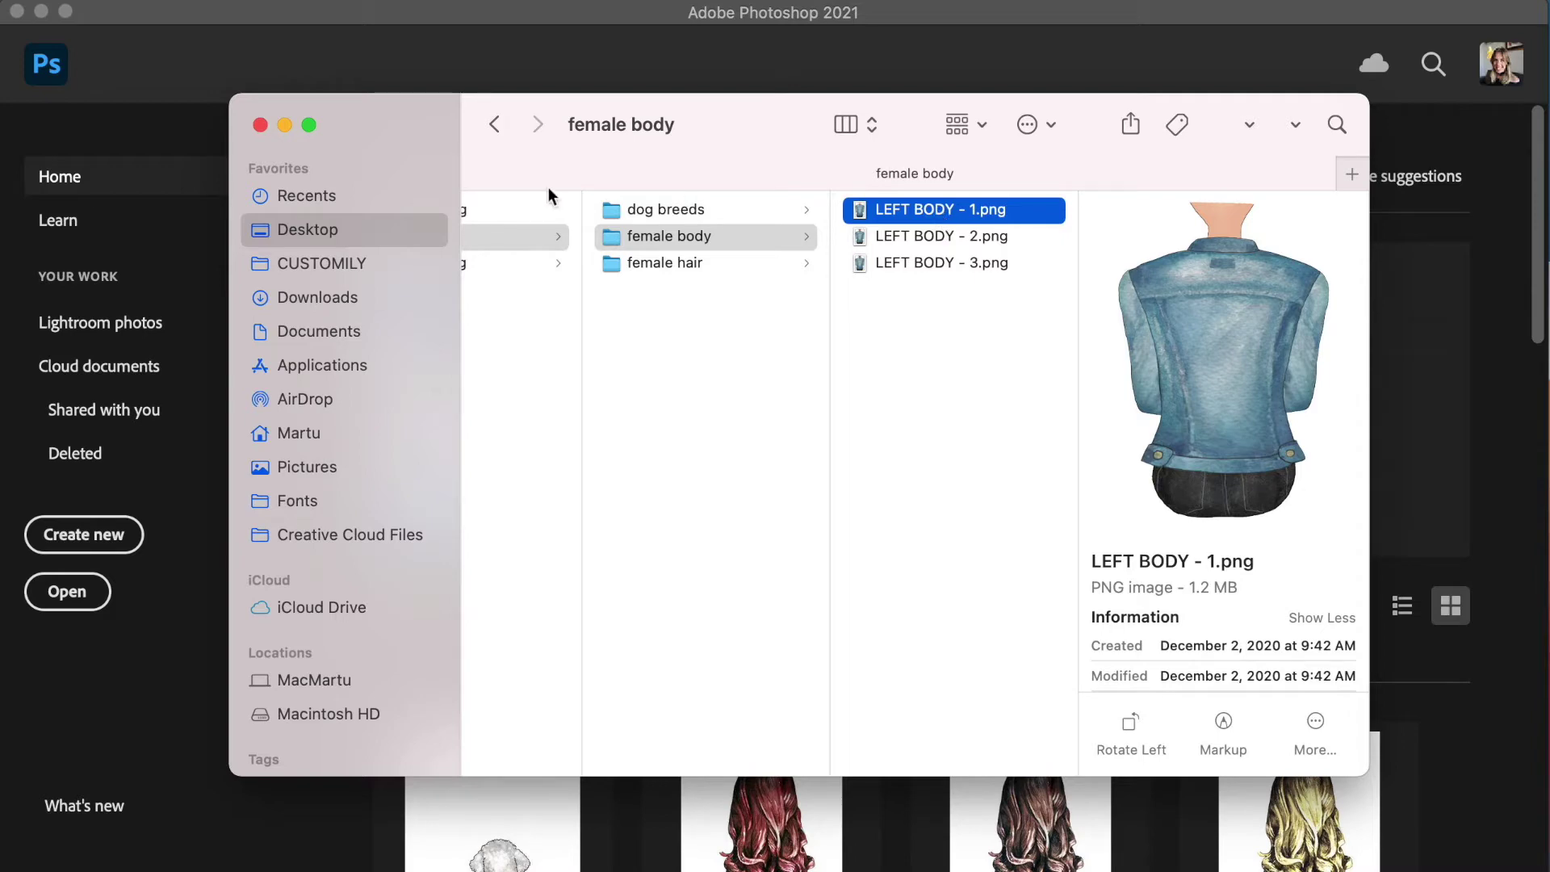
pyautogui.click(284, 124)
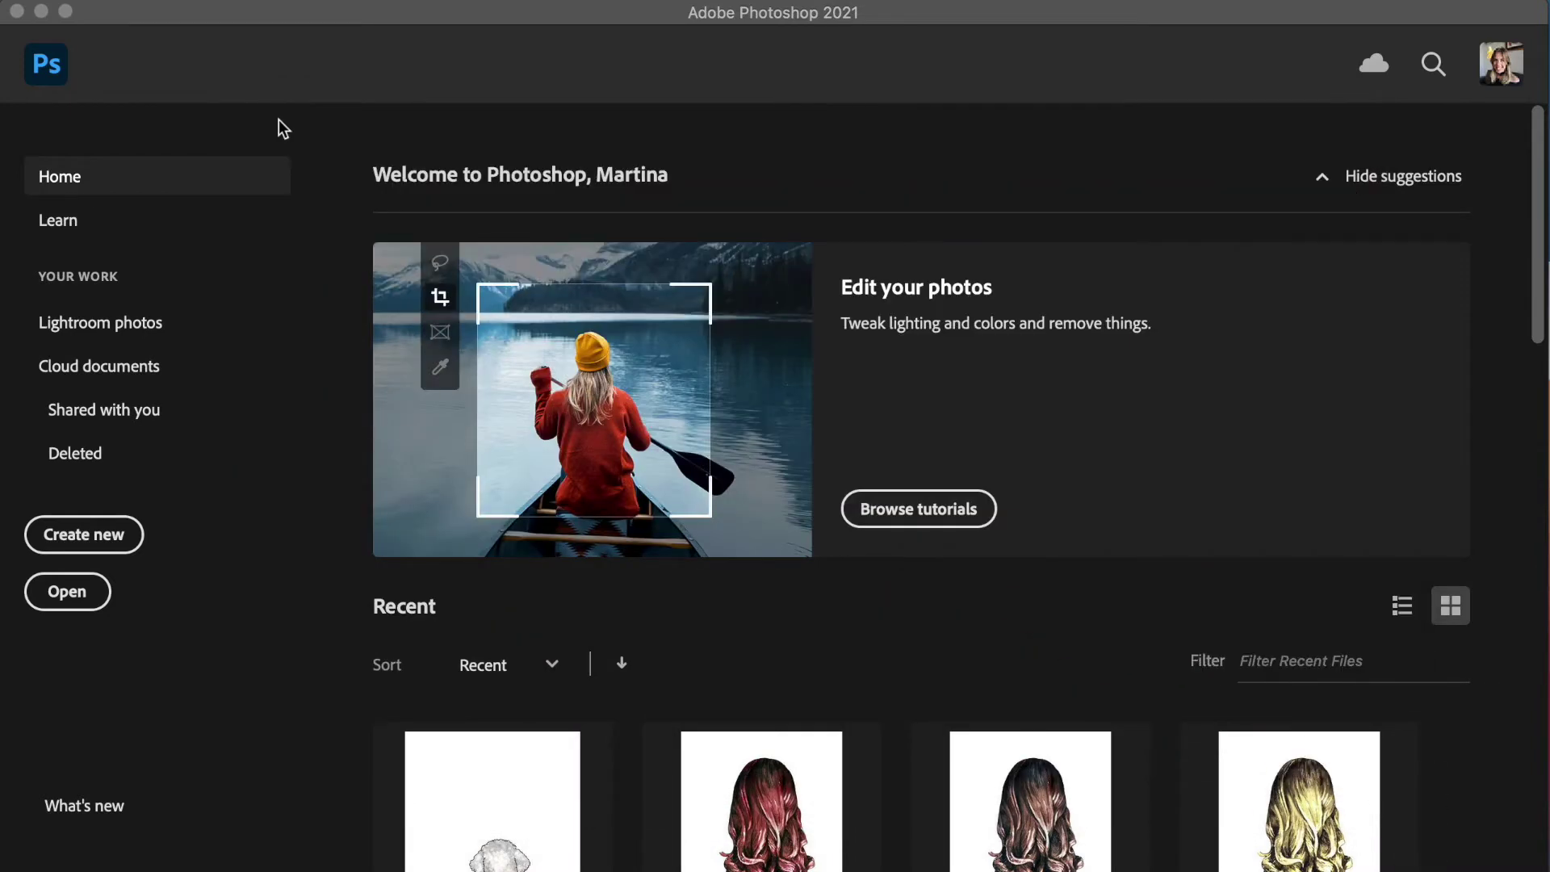
# Create a 500 × 500 px document with Transparent background contents
pyautogui.click(87, 539)
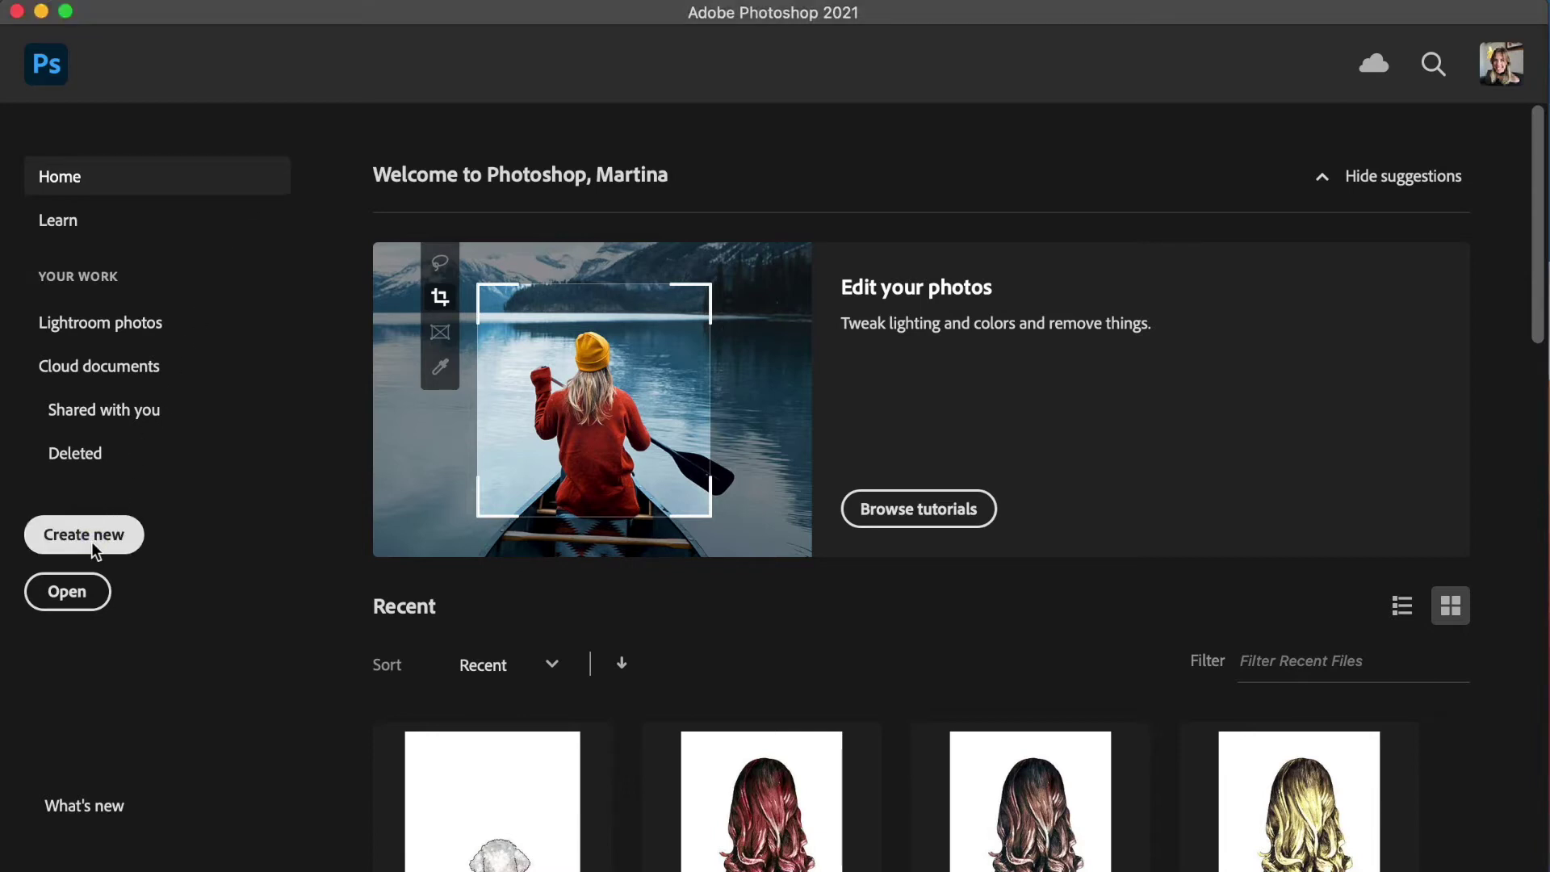
pyautogui.click(90, 539)
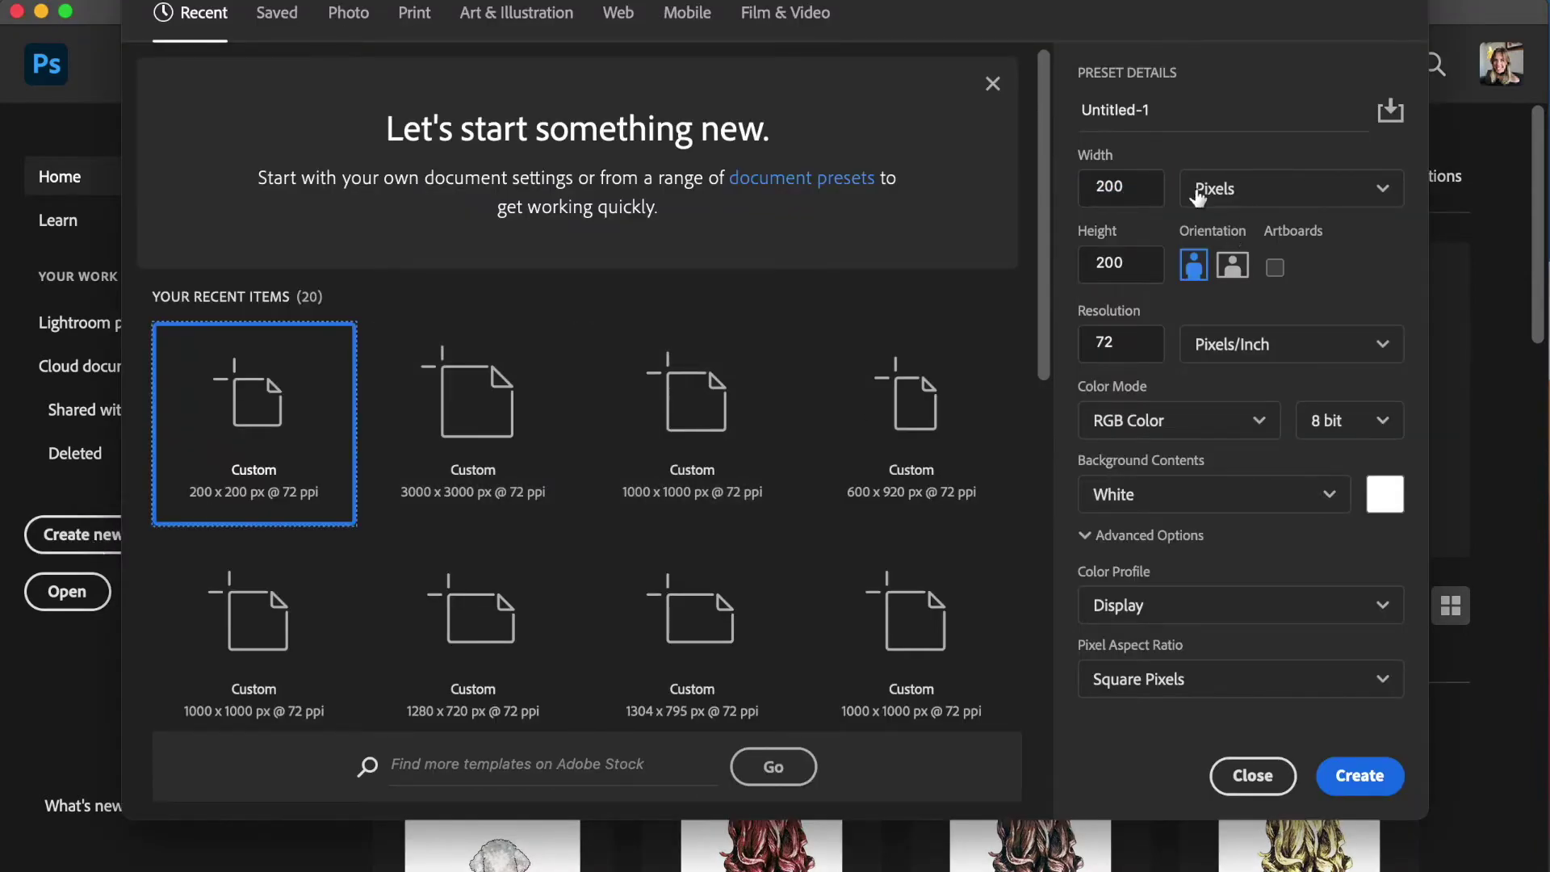
pyautogui.doubleClick(1111, 188)
pyautogui.write('500')
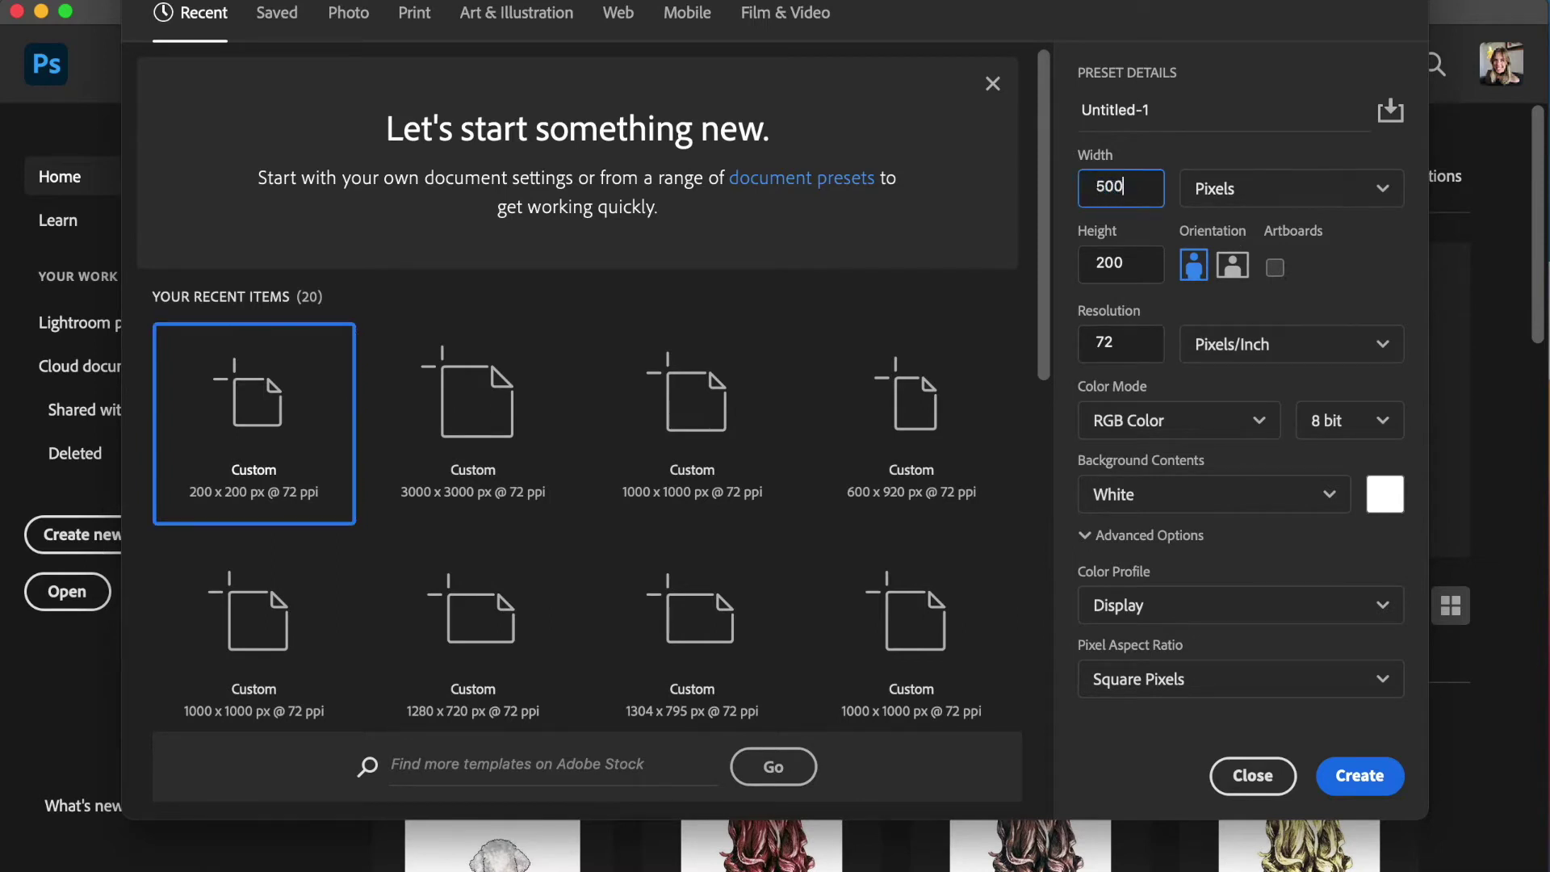
pyautogui.doubleClick(1111, 268)
pyautogui.write('500')
pyautogui.click(1200, 502)
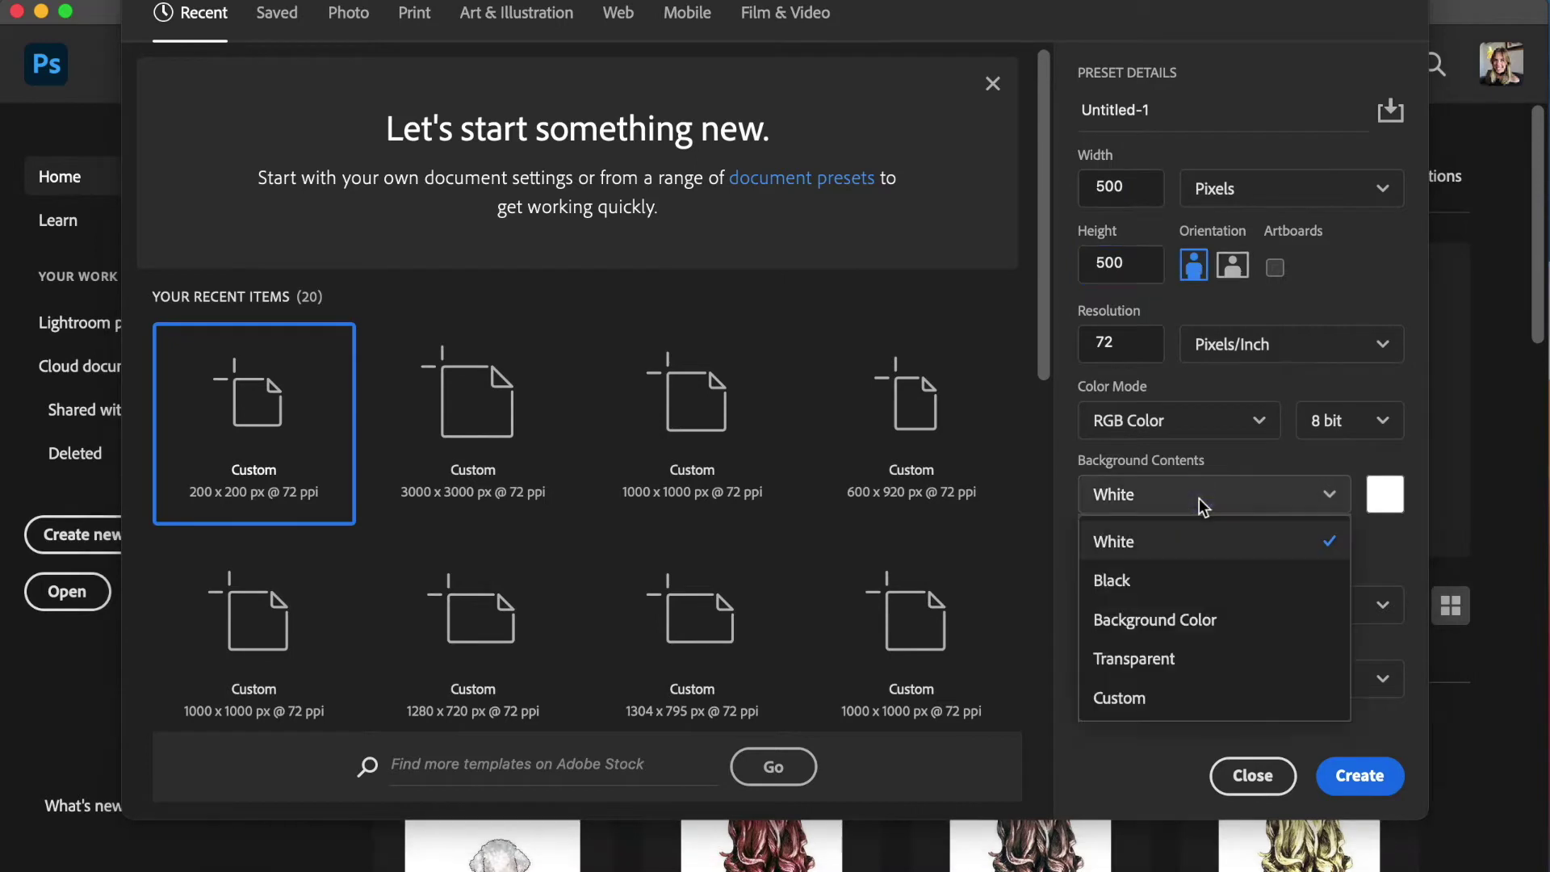
pyautogui.click(1172, 662)
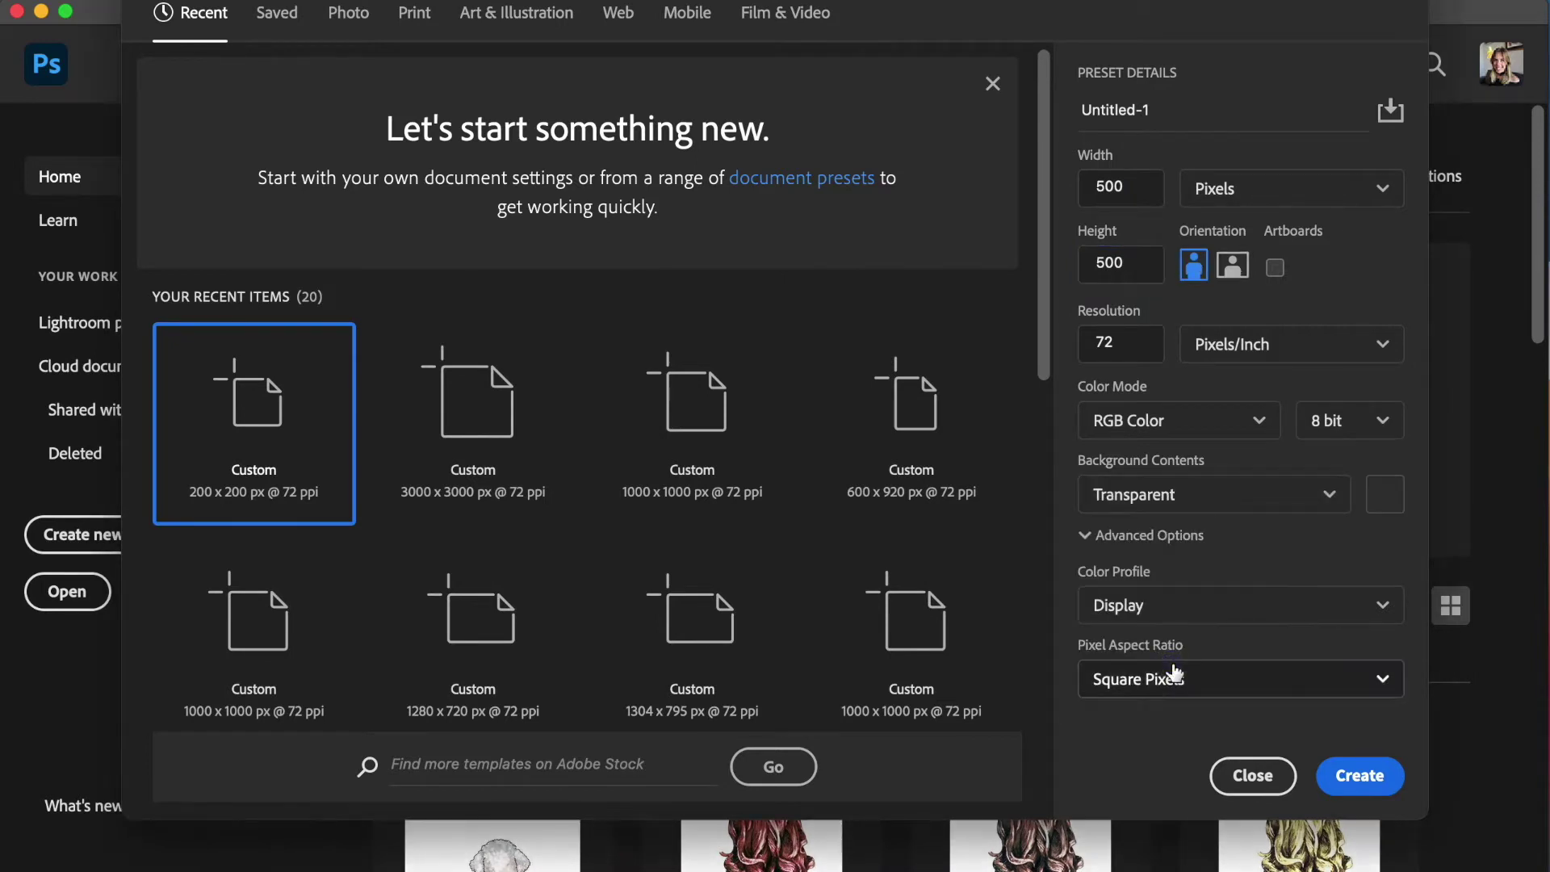
pyautogui.click(1366, 775)
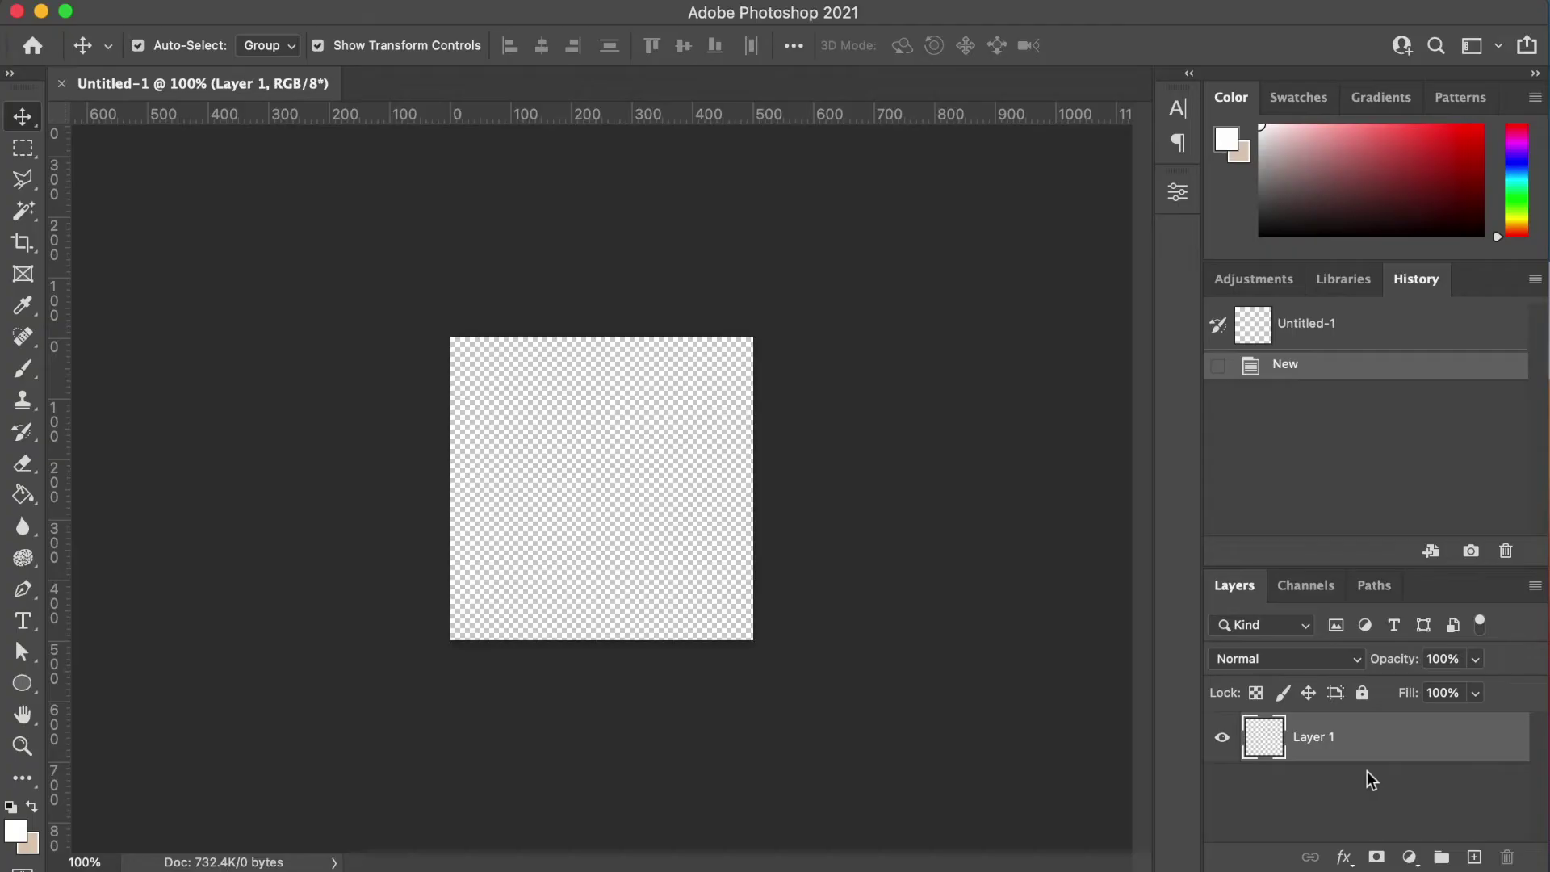
# Place LEFT BODY - 1.png, scale it to about 27% and move it toward the bottom
pyautogui.click(1394, 839)
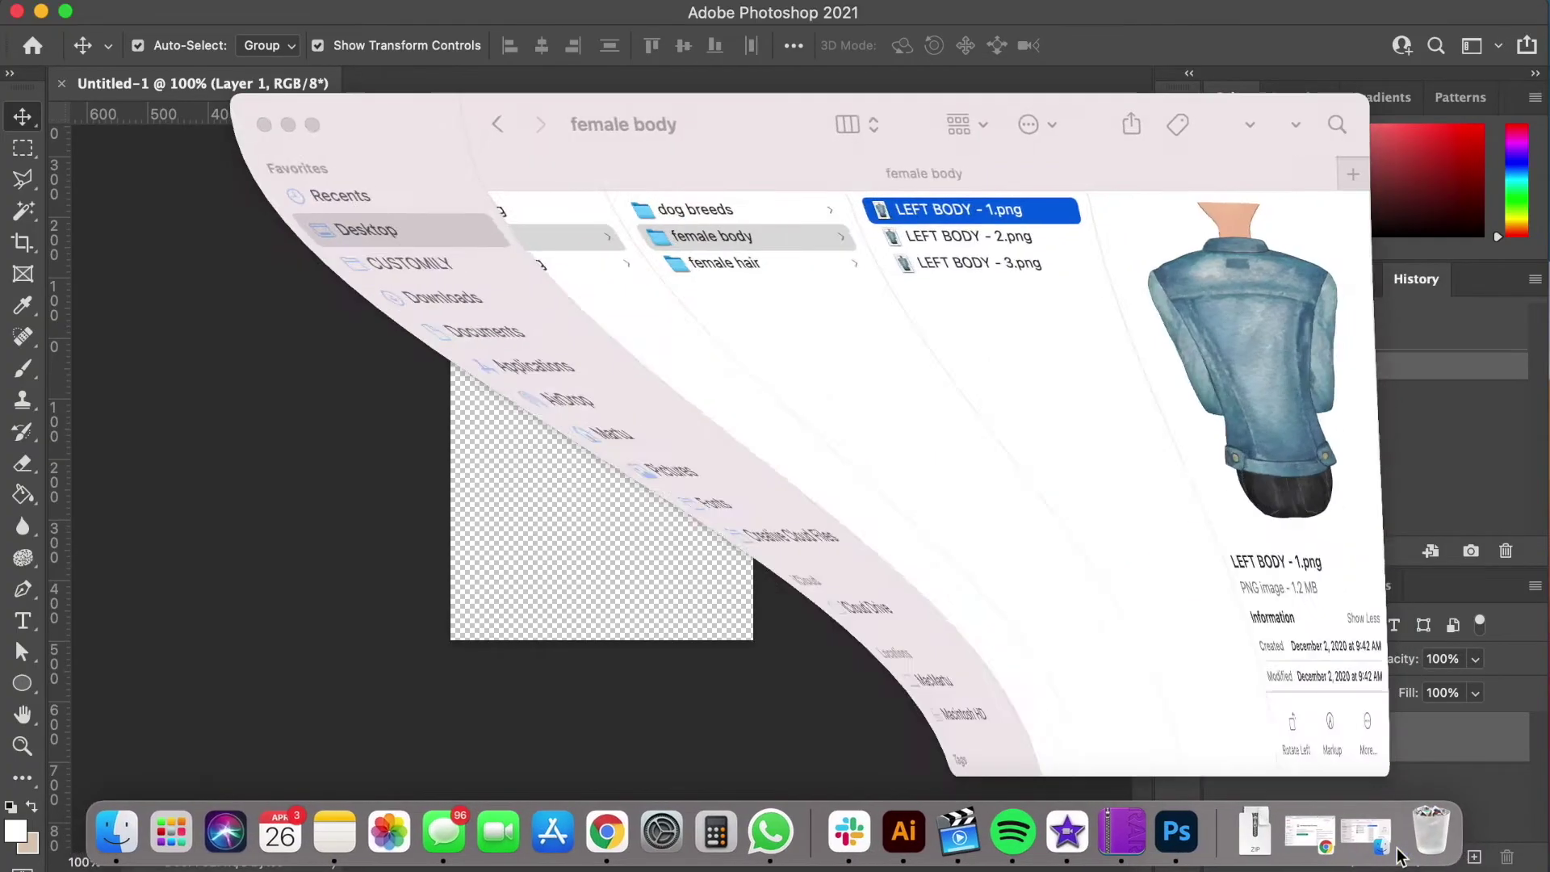
pyautogui.moveTo(920, 211); pyautogui.dragTo(125, 358)
pyautogui.press('Return')
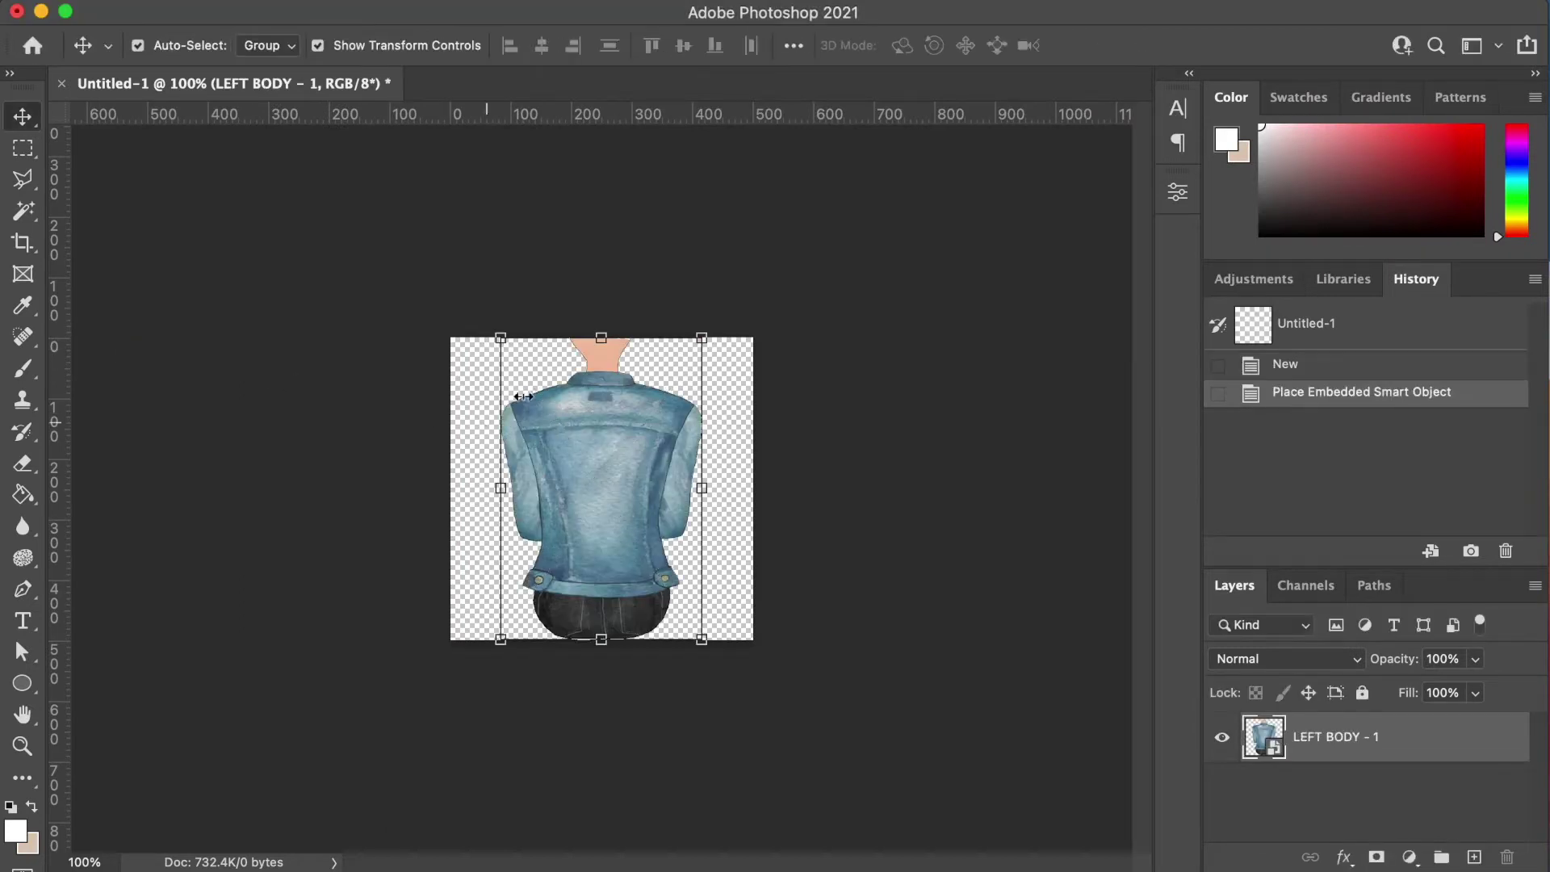
pyautogui.moveTo(704, 339); pyautogui.dragTo(663, 393)
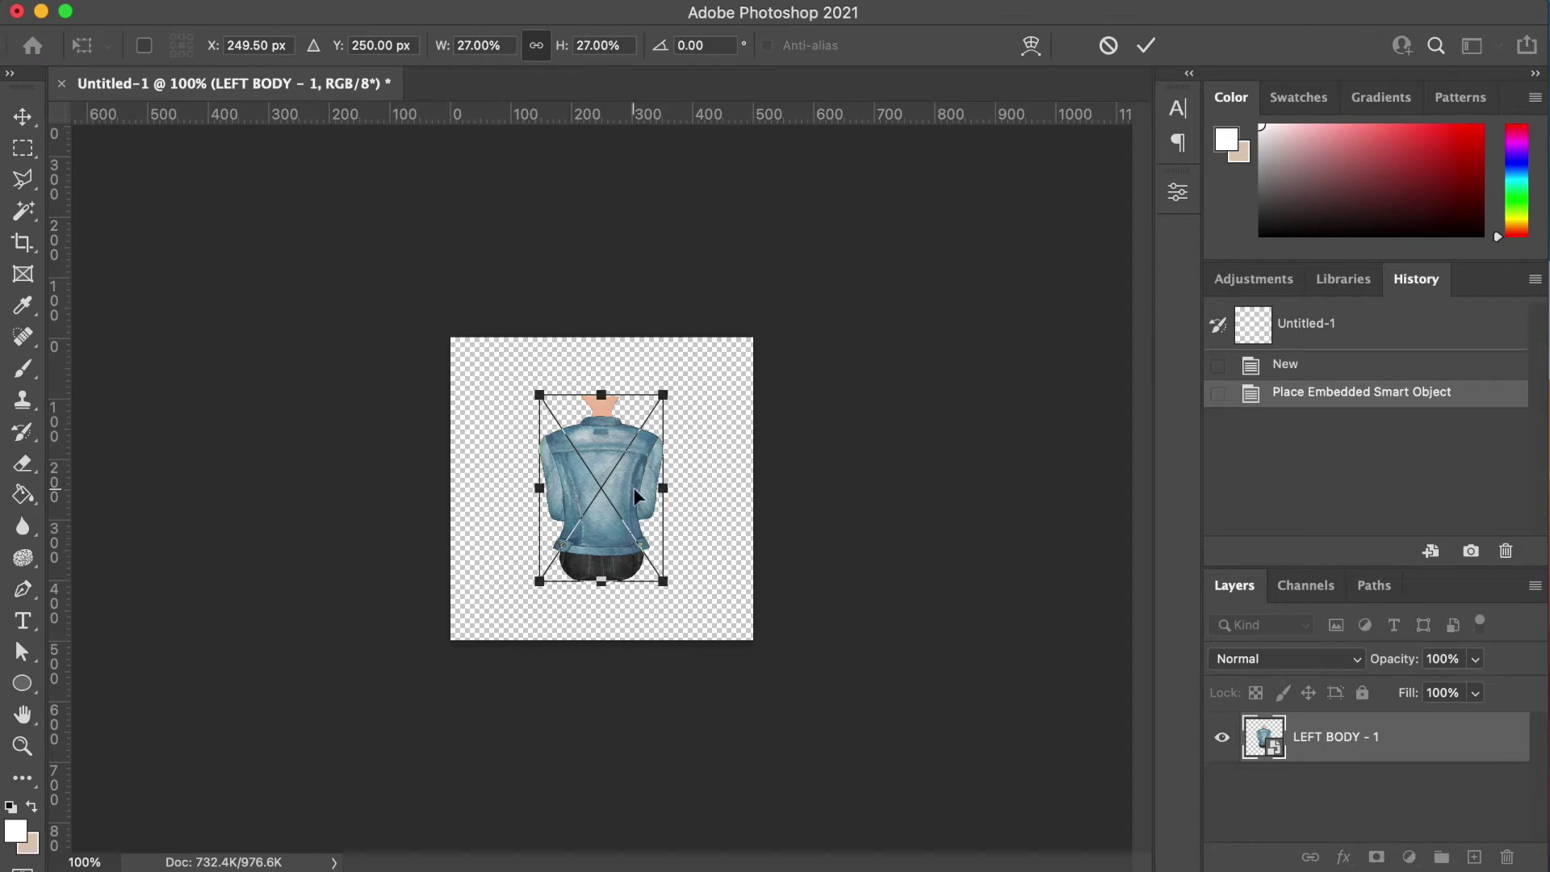
pyautogui.moveTo(635, 494); pyautogui.dragTo(624, 572)
pyautogui.press('Return')
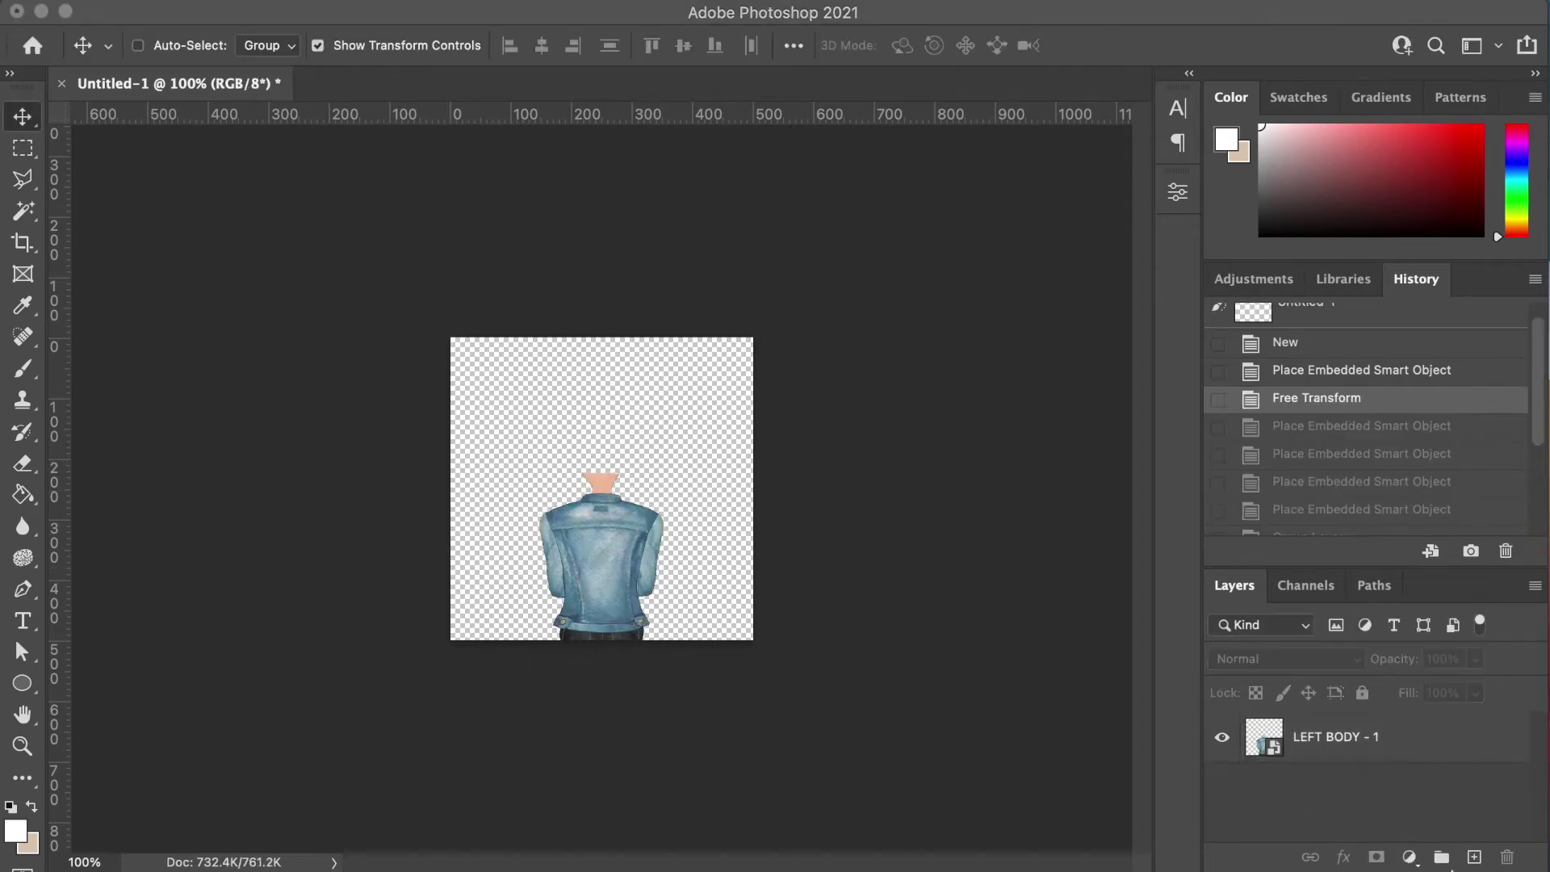
# Place the four neck-length hair PNGs onto the canvas as separate layers
pyautogui.click(1370, 832)
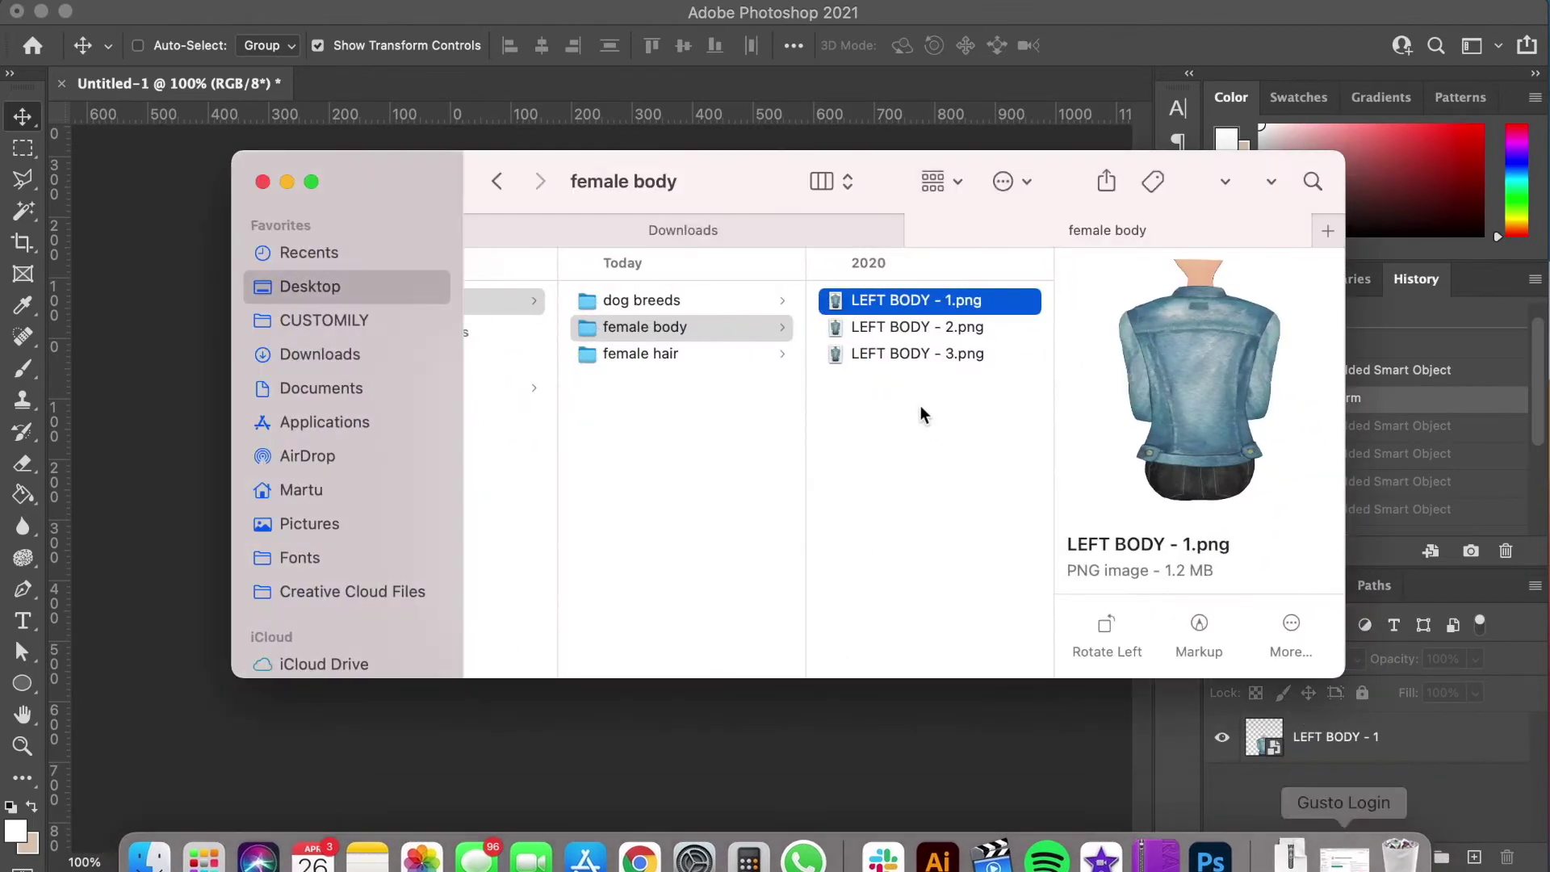
pyautogui.click(737, 346)
pyautogui.click(906, 327)
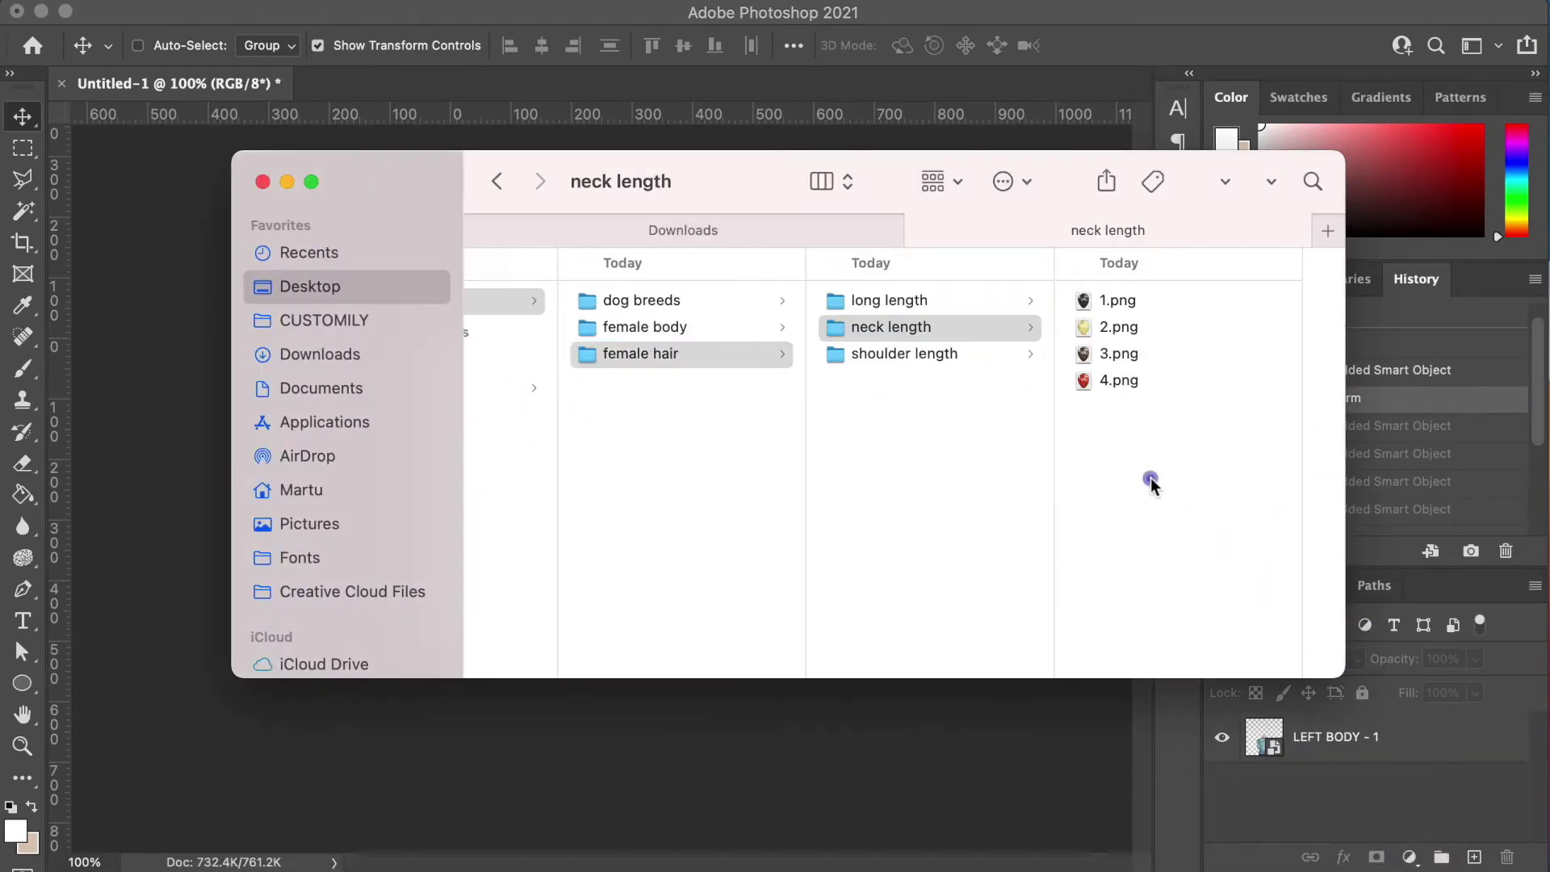
pyautogui.moveTo(1149, 481); pyautogui.dragTo(123, 464)
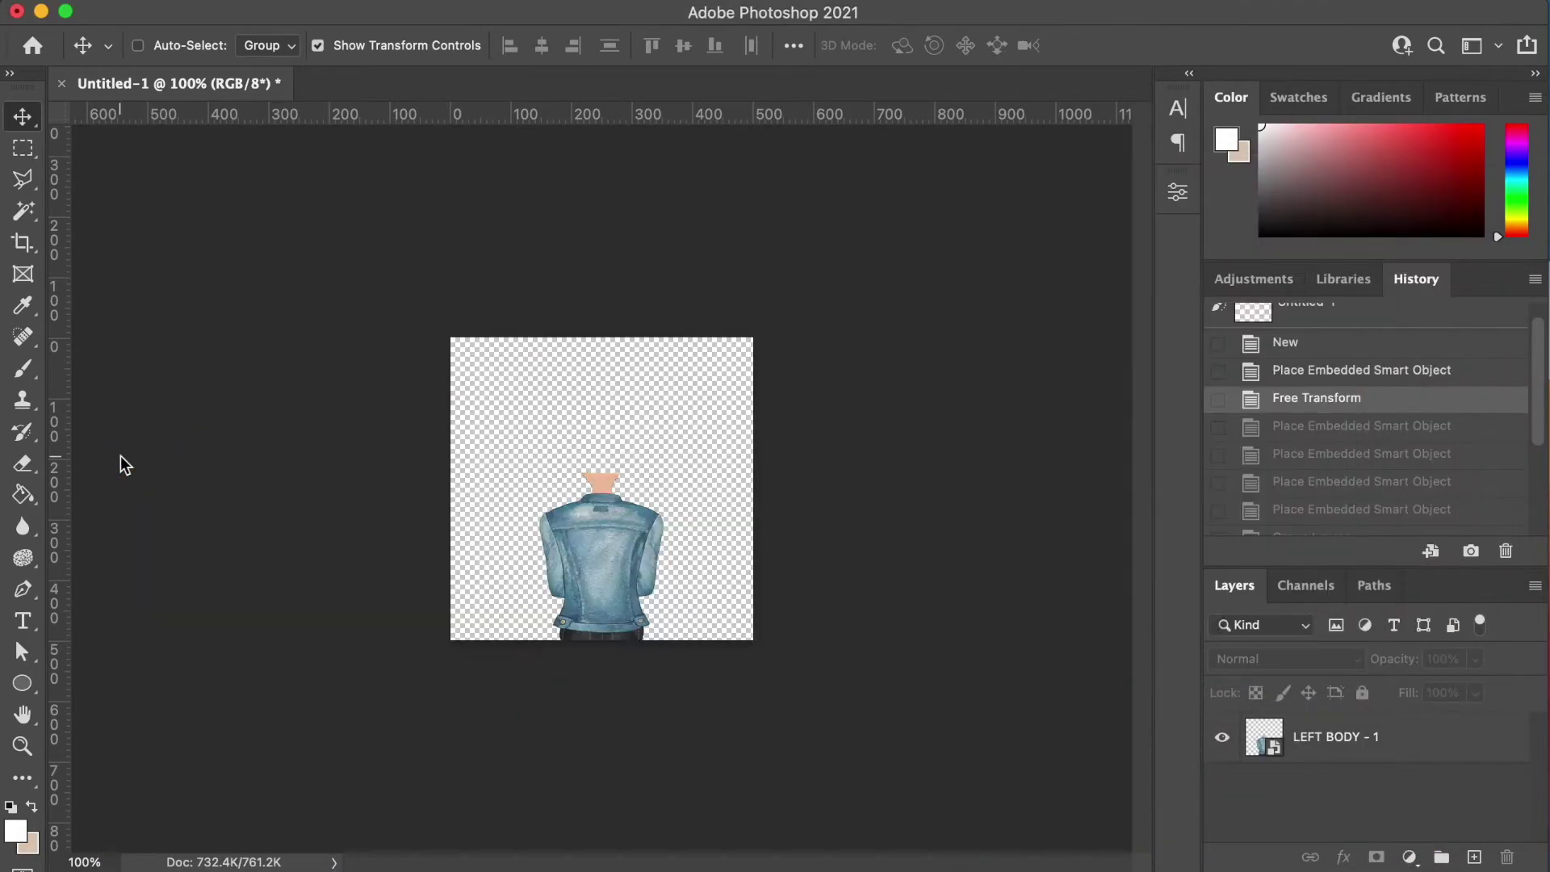
pyautogui.press('Return')
pyautogui.press('Return')
pyautogui.press('Return')
pyautogui.press('Return')
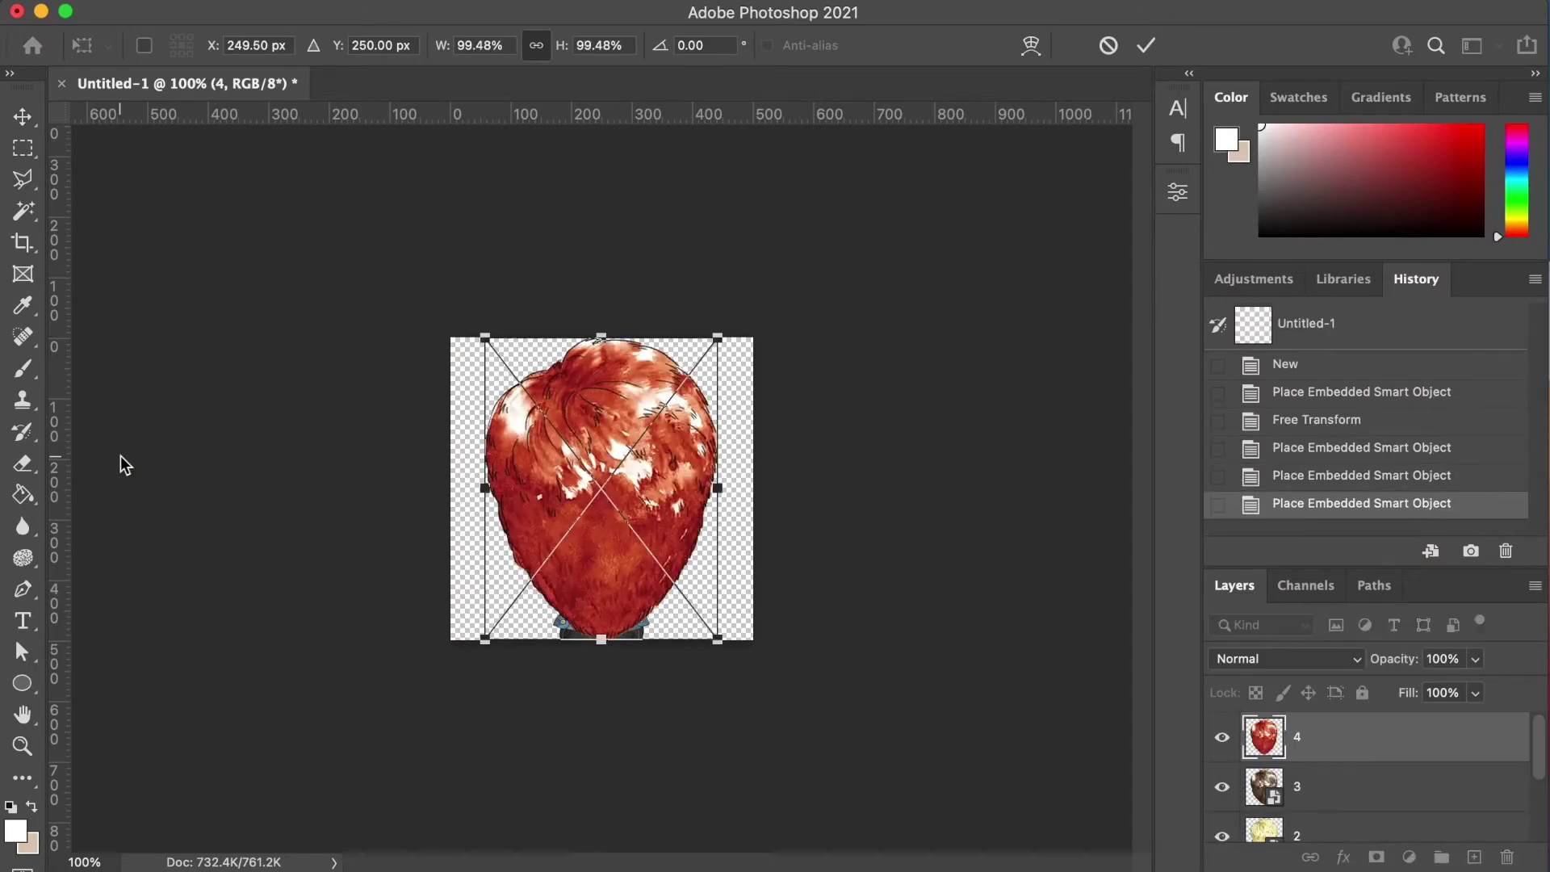
# Group hair layers 1–4 into one group and begin renaming it
pyautogui.scroll(-2, 1340, 798)
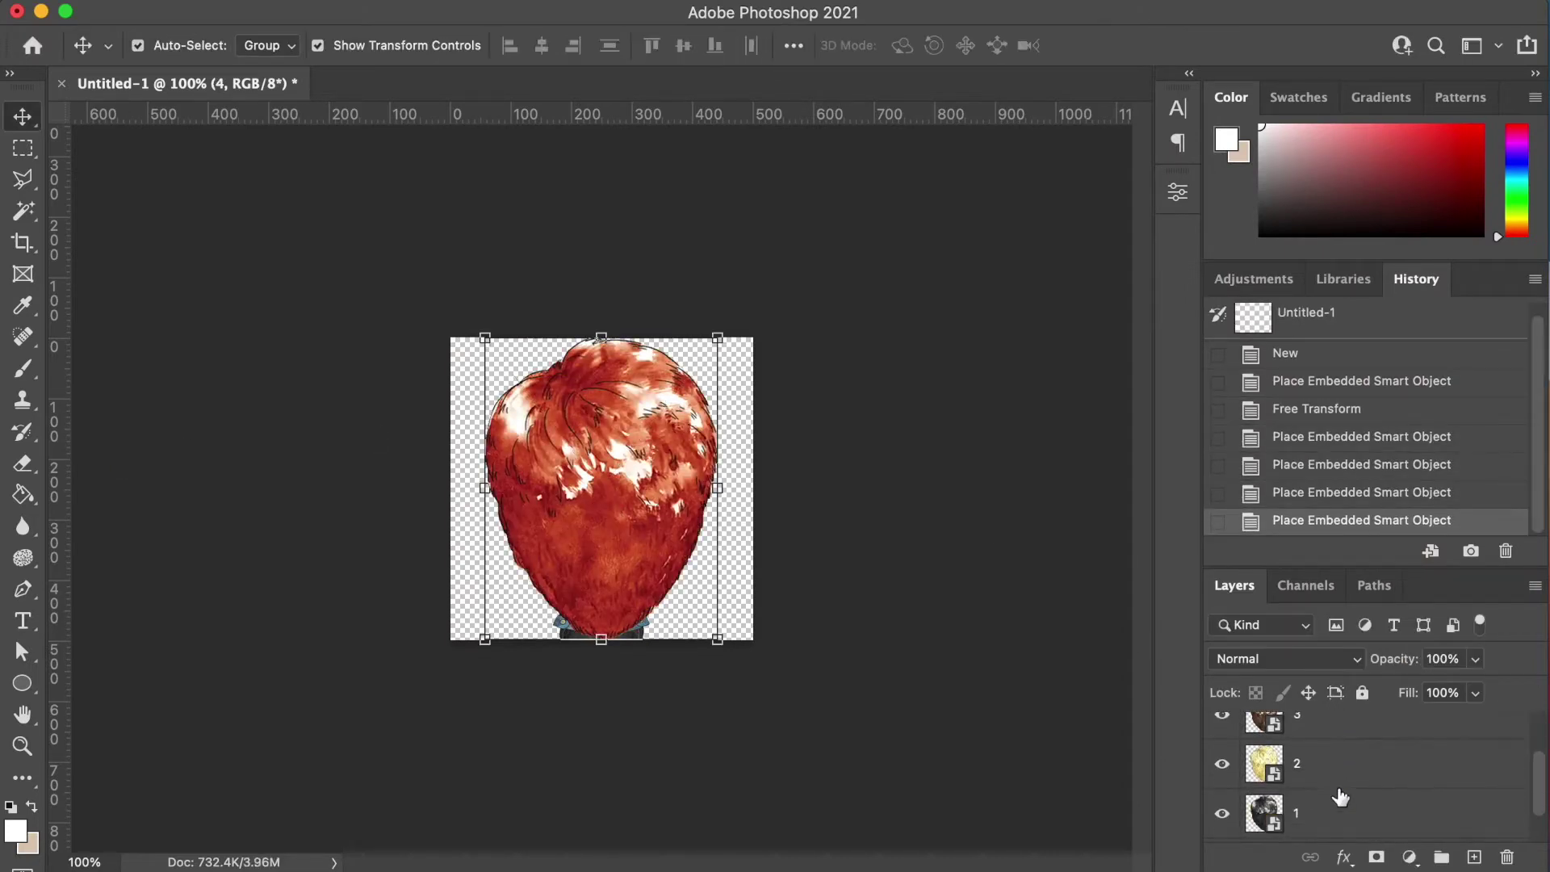
pyautogui.keyDown('shift'); pyautogui.click(1326, 819); pyautogui.keyUp('shift')
pyautogui.press('super+g')
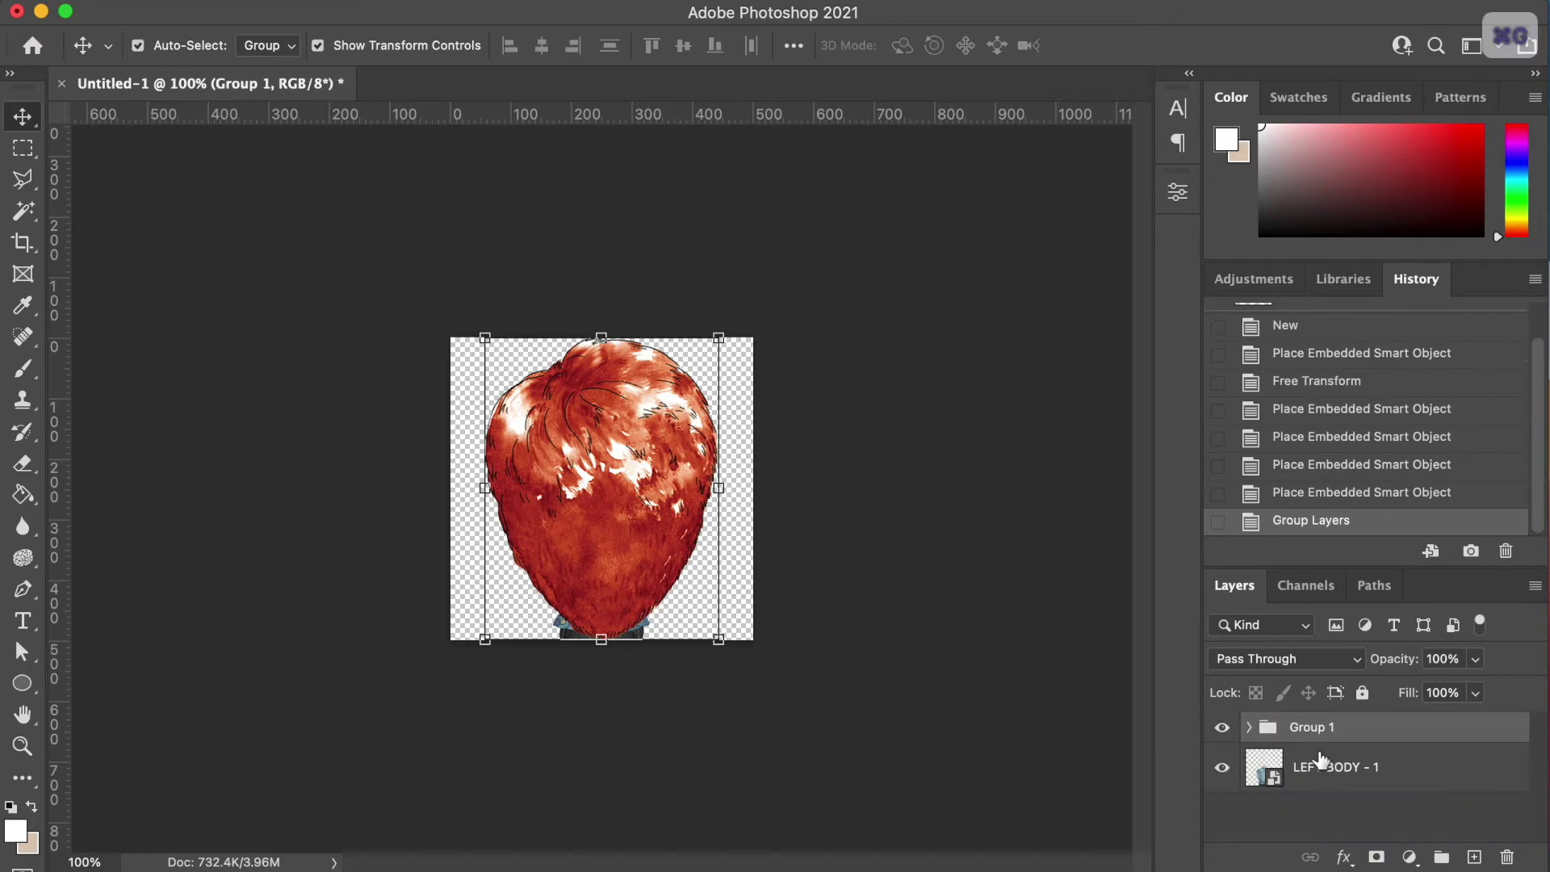
pyautogui.doubleClick(1312, 728)
# Name the group 'neck length', zoom to 200%, and scale and raise the hair onto the neck
pyautogui.write('neck le')
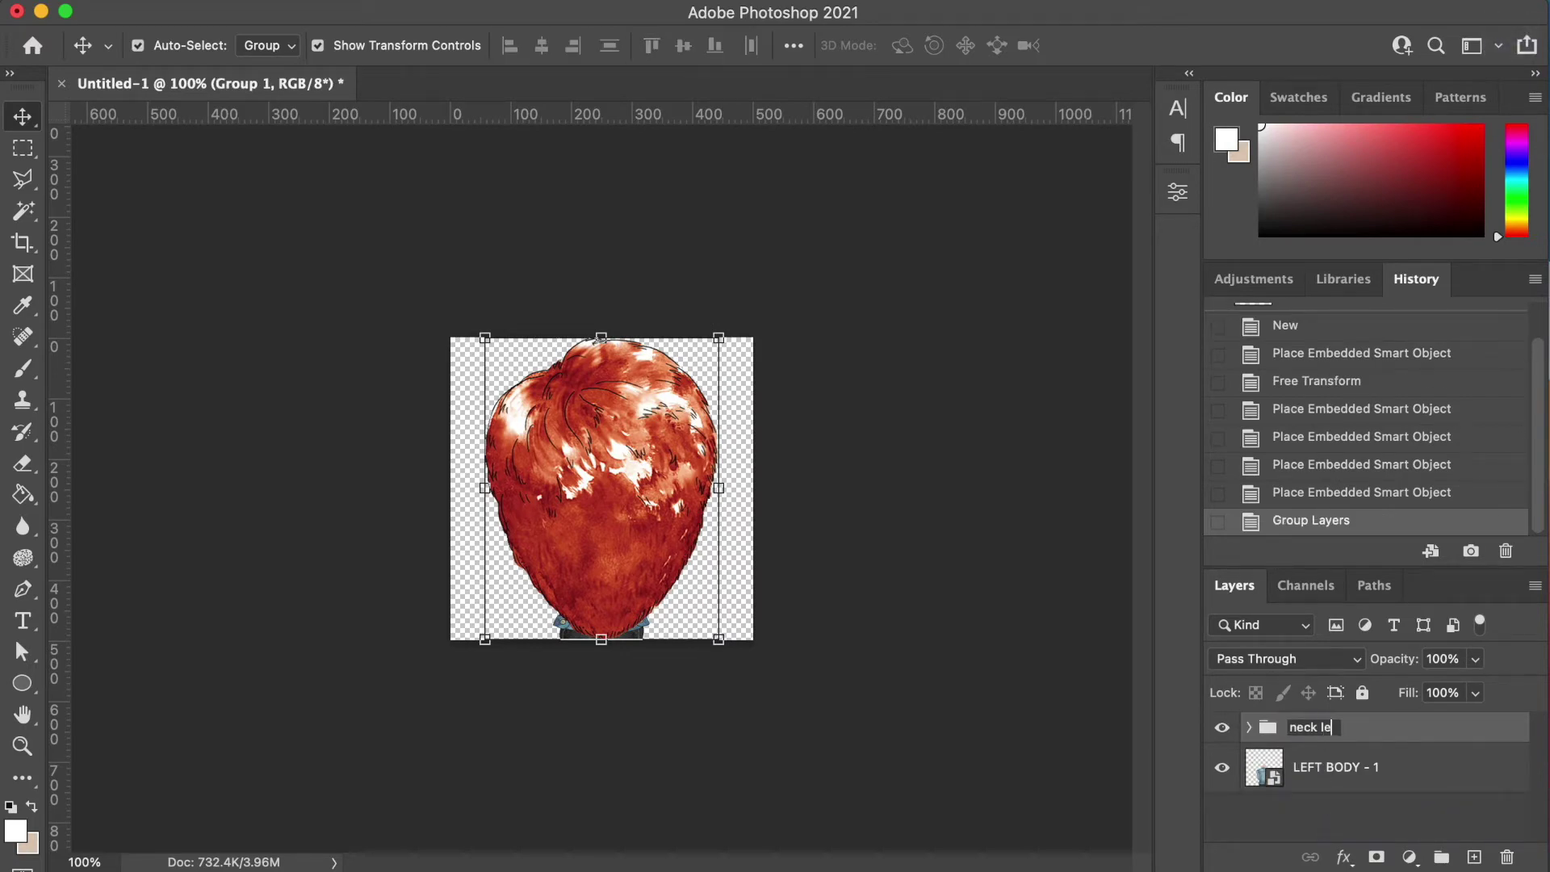
pyautogui.write('ngth')
pyautogui.press('Return')
pyautogui.press('super+plus')
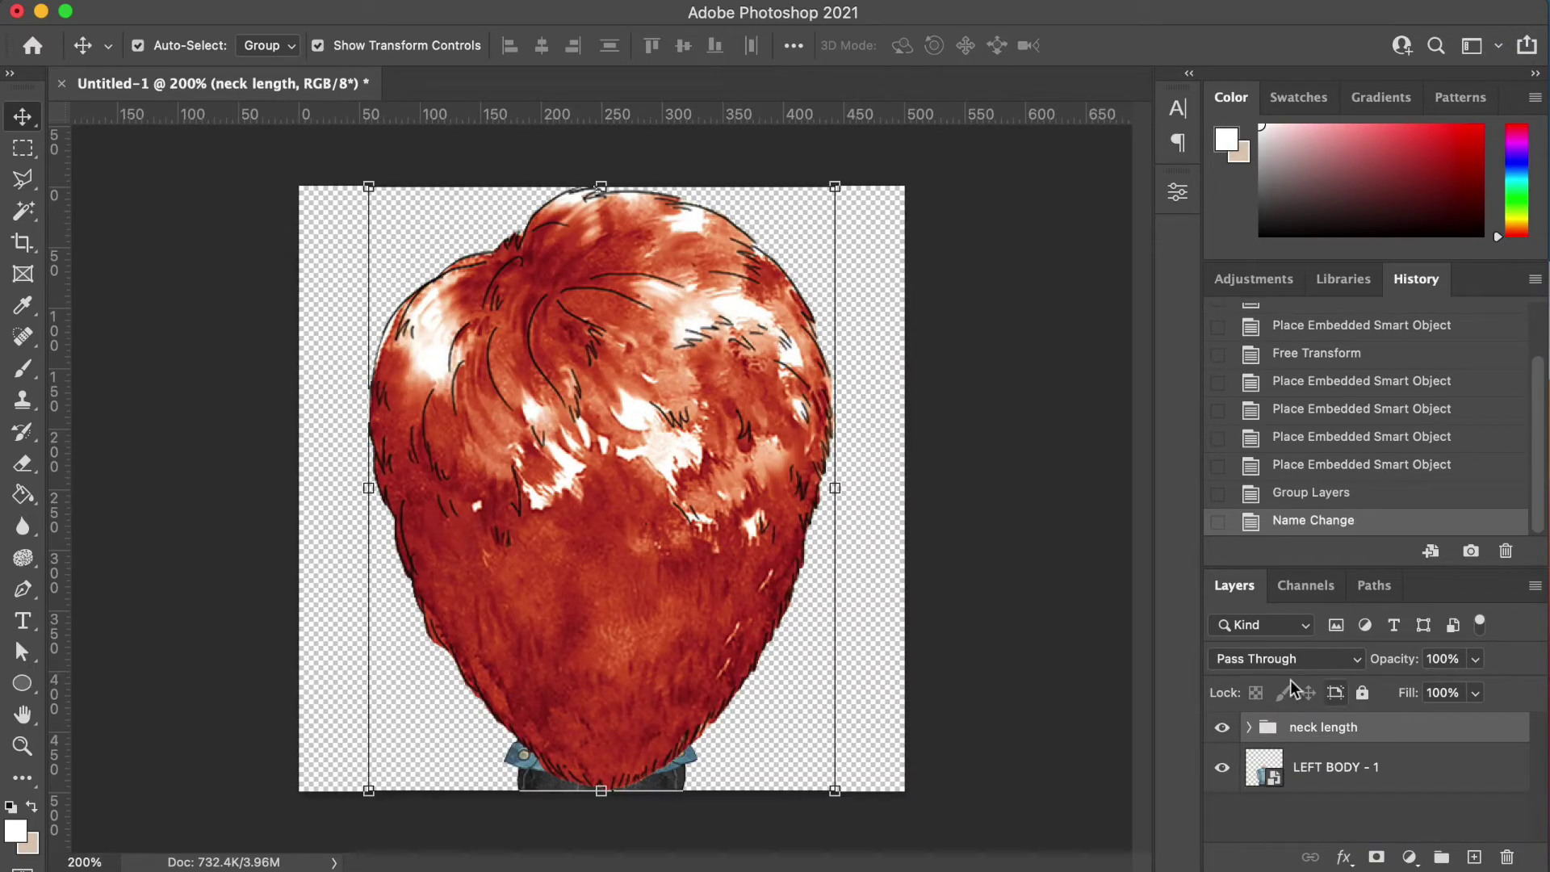
pyautogui.moveTo(837, 185); pyautogui.dragTo(640, 392)
pyautogui.moveTo(613, 506); pyautogui.dragTo(613, 435)
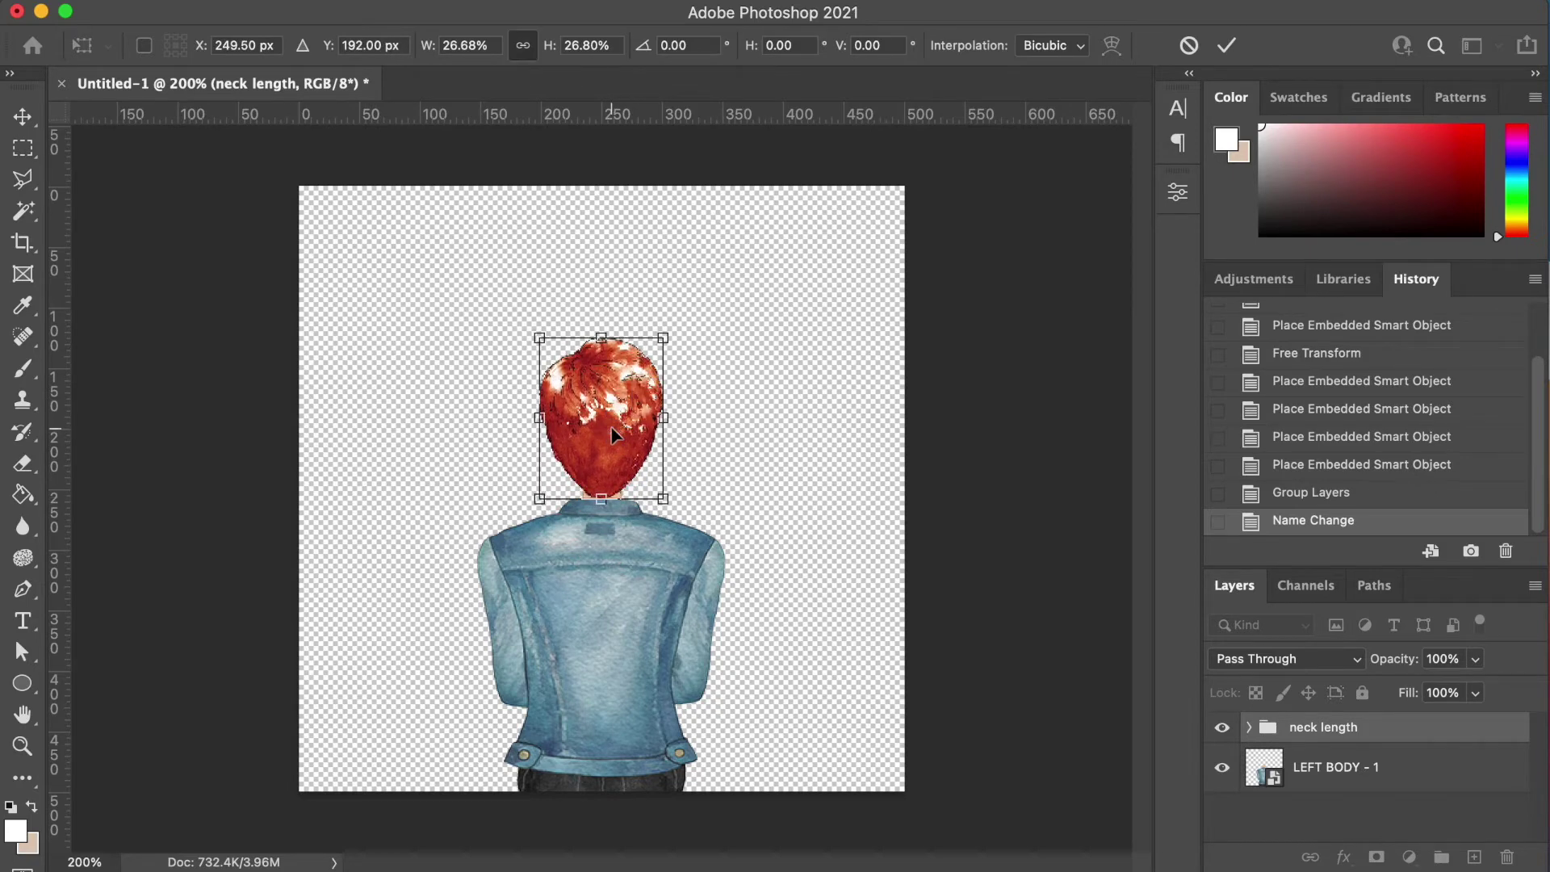
pyautogui.press('Return')
# Add two horizontal and two vertical guides framing the hair's edges
pyautogui.moveTo(714, 115); pyautogui.dragTo(710, 347)
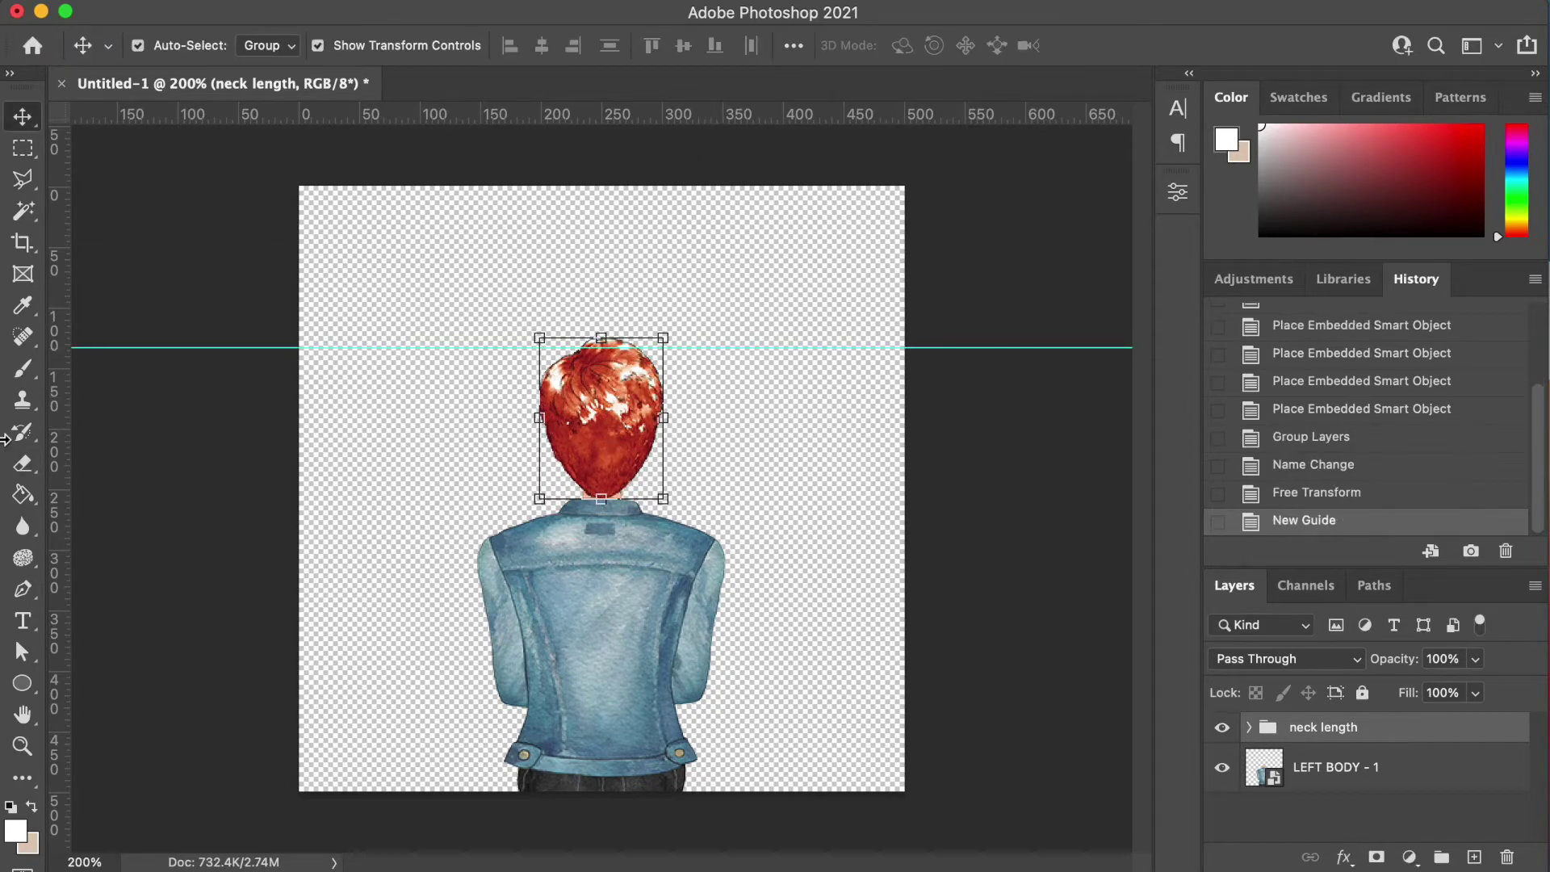
pyautogui.moveTo(71, 434); pyautogui.dragTo(539, 289)
pyautogui.moveTo(58, 453); pyautogui.dragTo(658, 469)
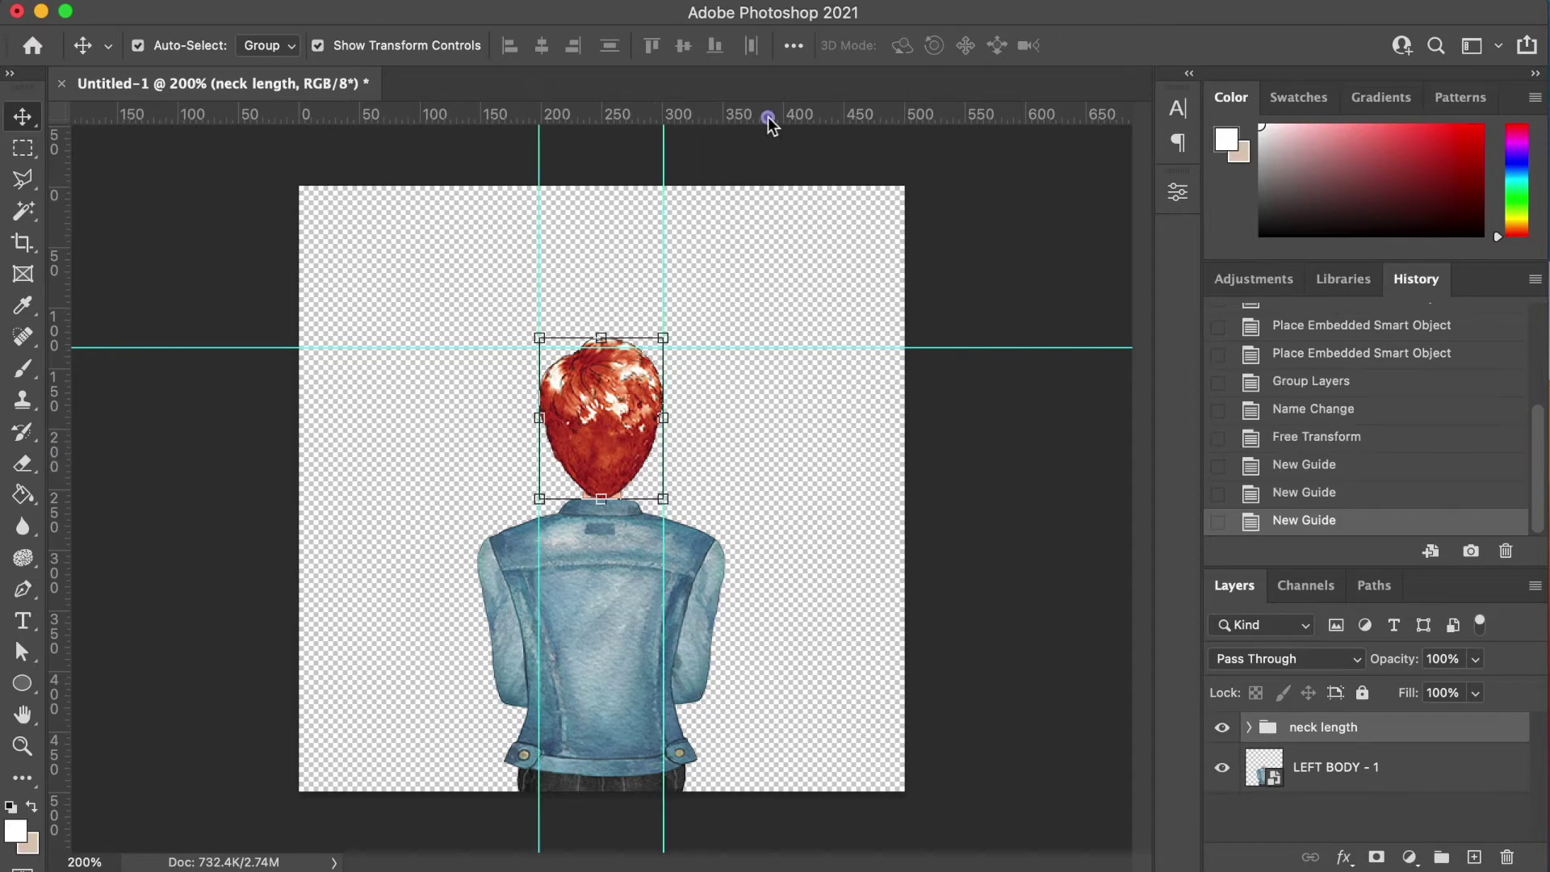
pyautogui.moveTo(768, 117); pyautogui.dragTo(750, 490)
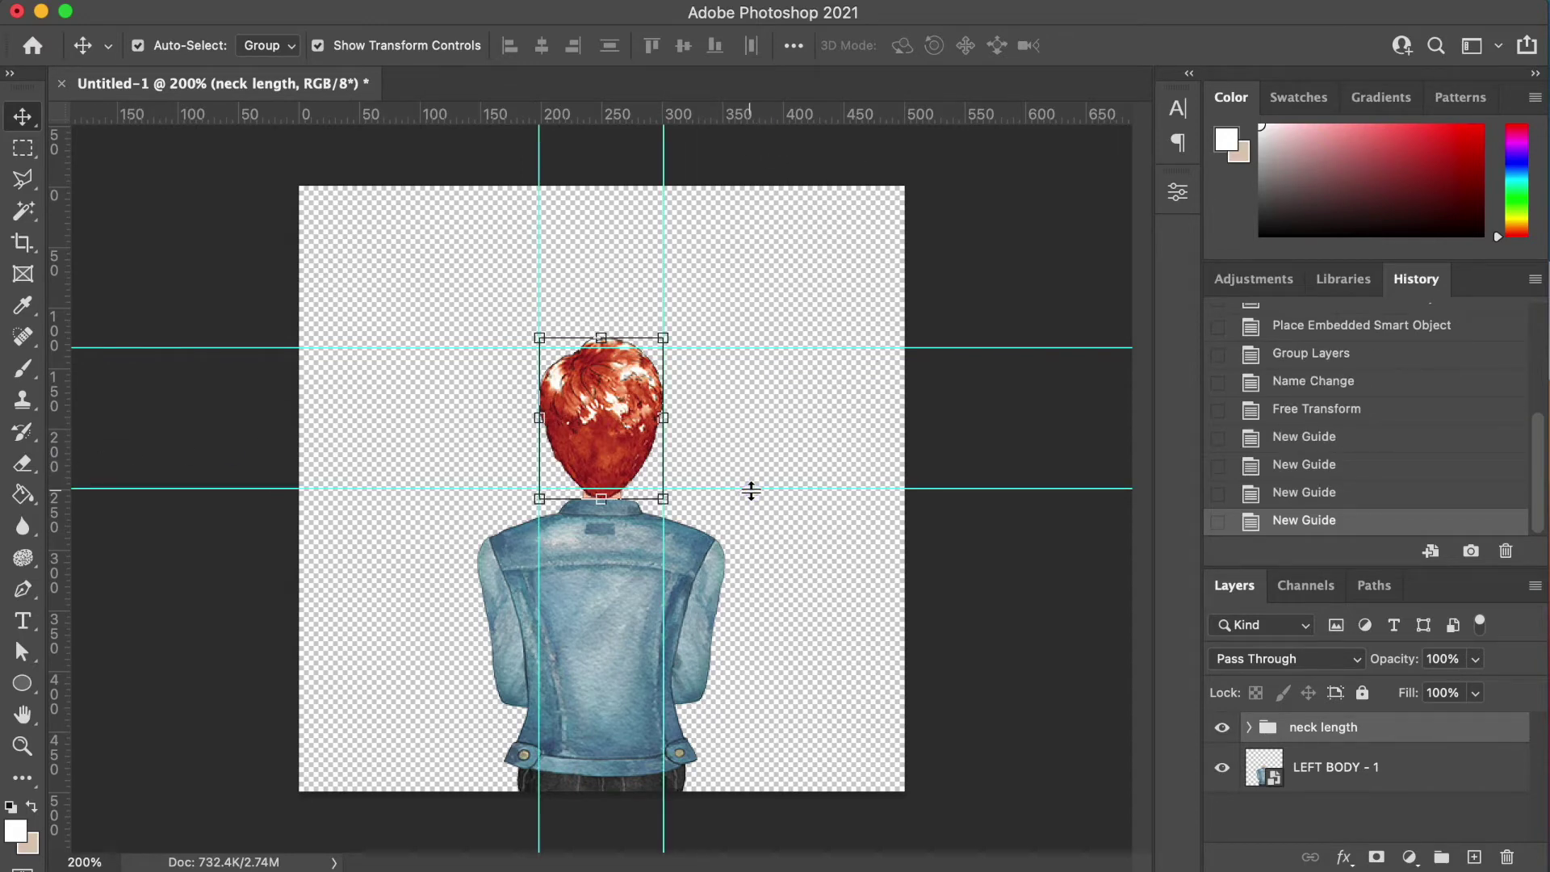
# Place the four shoulder-length hair images onto the canvas
pyautogui.press('super+Tab')
pyautogui.press('Left')
pyautogui.press('Down')
pyautogui.moveTo(918, 408); pyautogui.dragTo(166, 581)
pyautogui.press('Return')
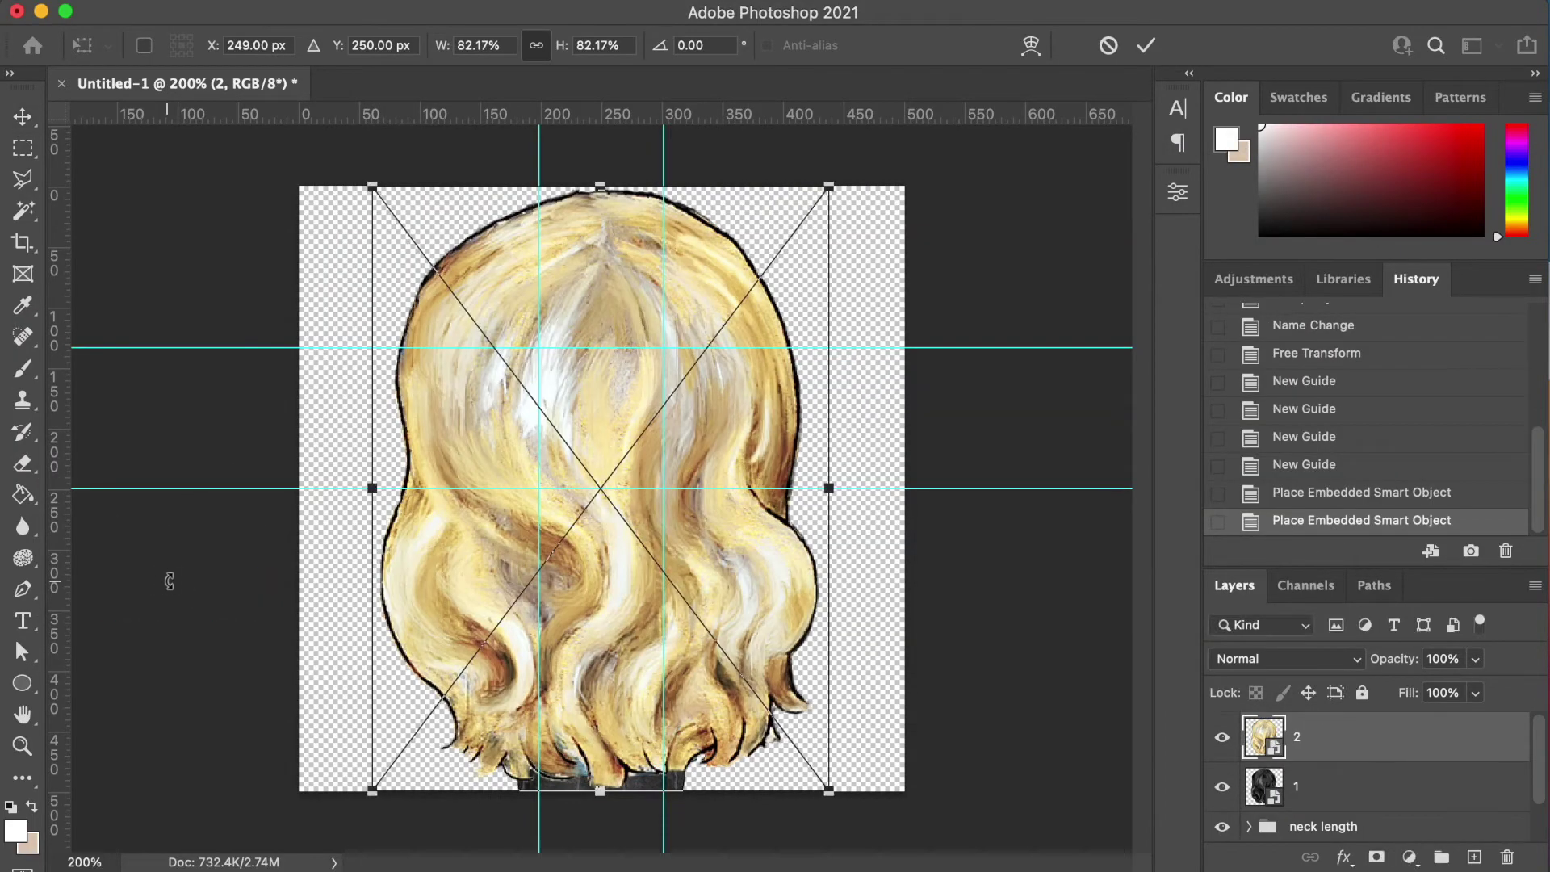
pyautogui.press('Return')
pyautogui.press('Return')
# Group the shoulder-length hair layers and name the group 'shoulder length'
pyautogui.press('Return')
pyautogui.keyDown('shift'); pyautogui.click(1346, 781); pyautogui.keyUp('shift')
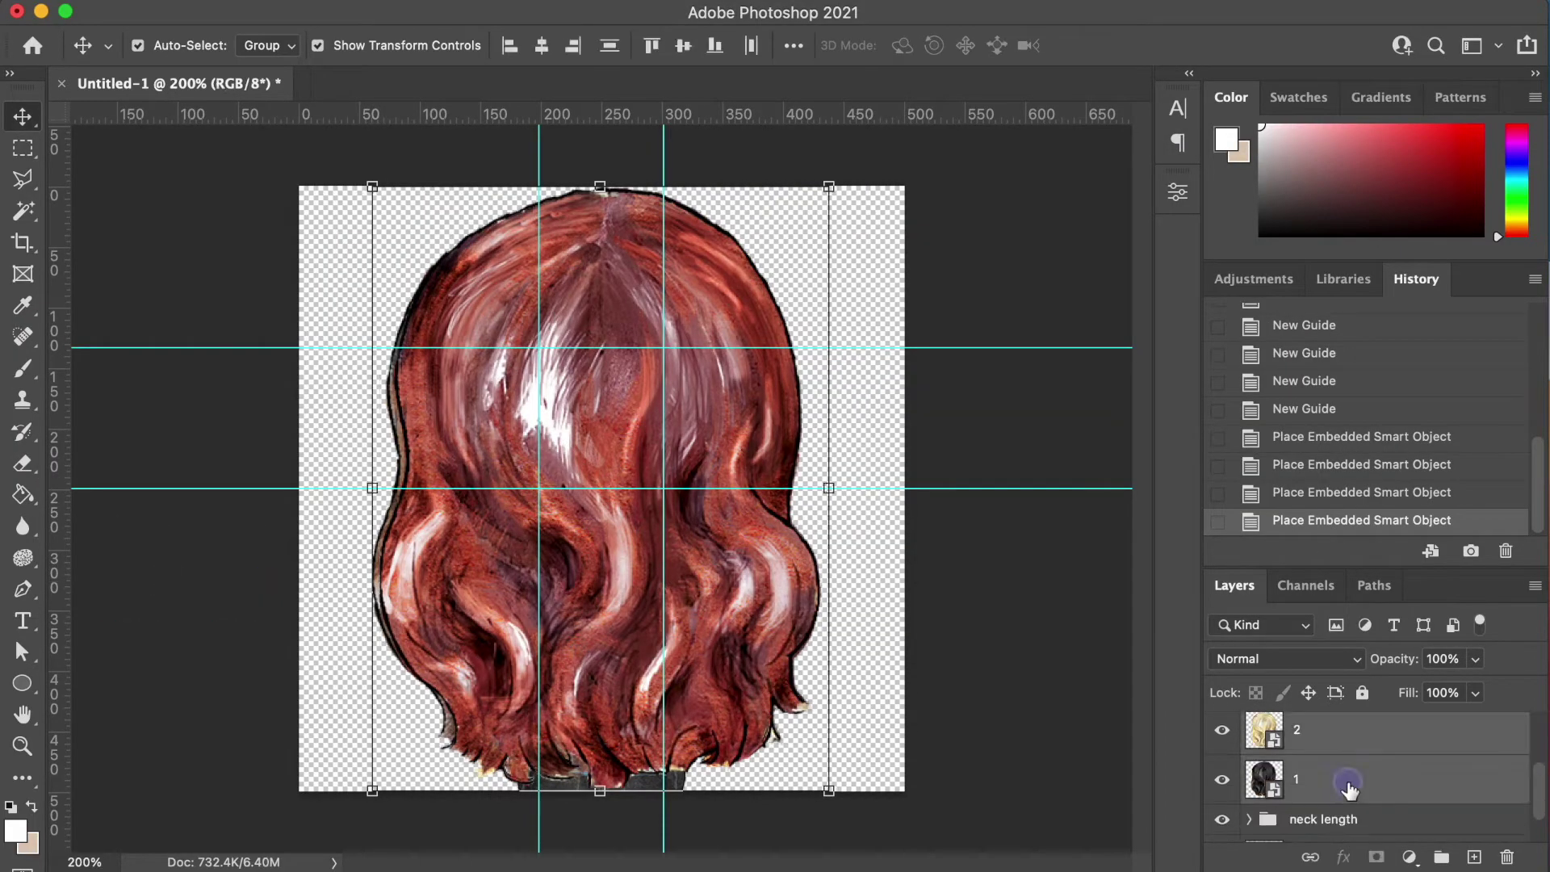
pyautogui.press('super+g')
pyautogui.doubleClick(1301, 726)
pyautogui.write('shoulder length')
pyautogui.press('Return')
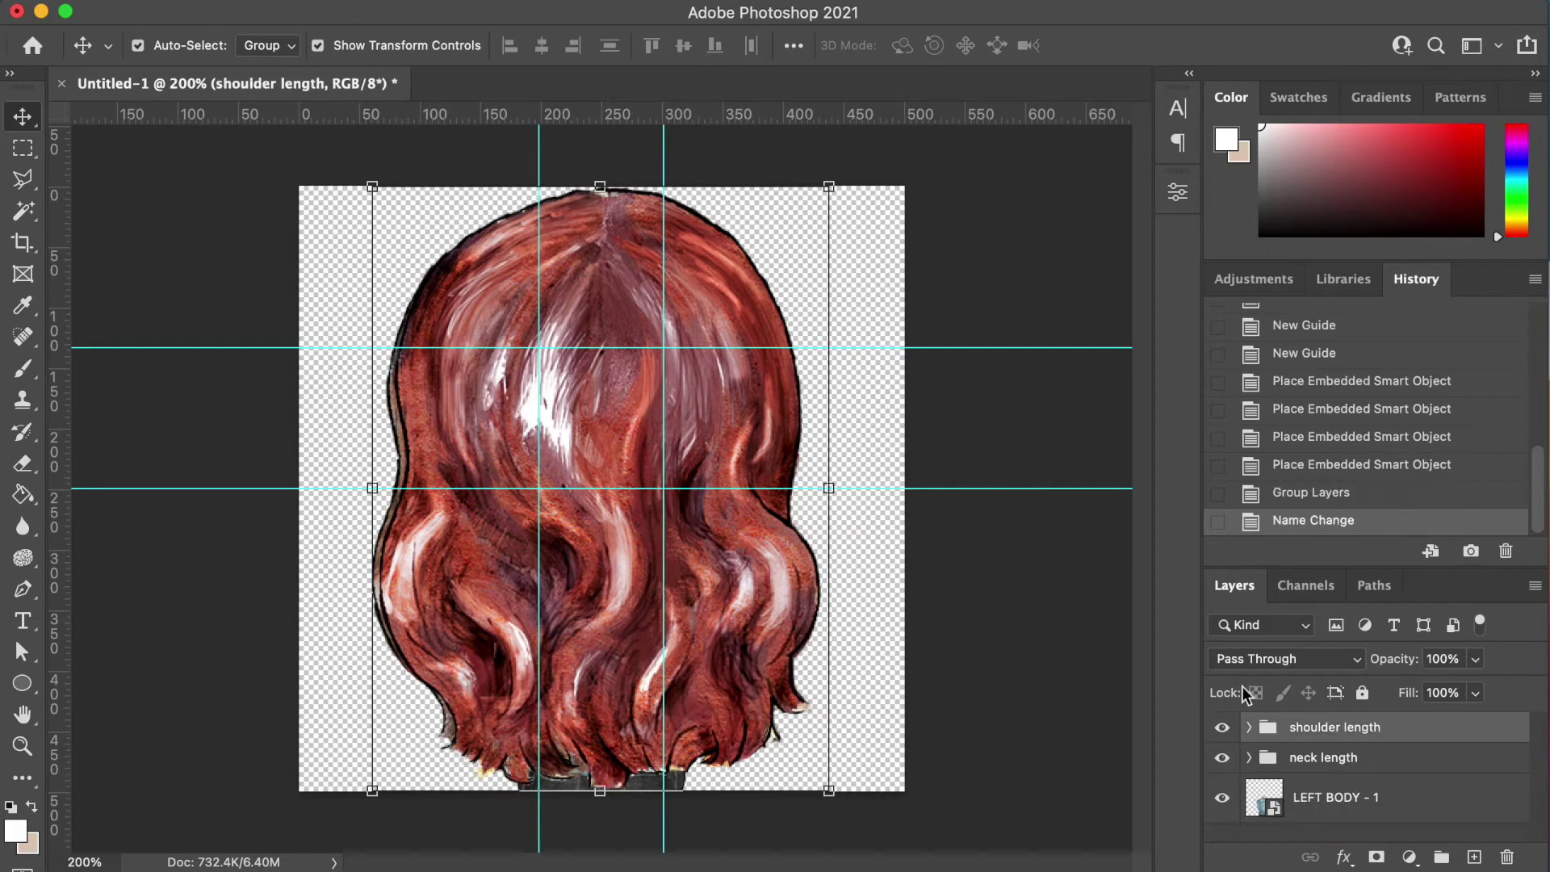
# Hide neck length and scale the shoulder-length hair to about 29%, moved up to the top guide
pyautogui.click(1222, 759)
pyautogui.moveTo(833, 183); pyautogui.dragTo(655, 391)
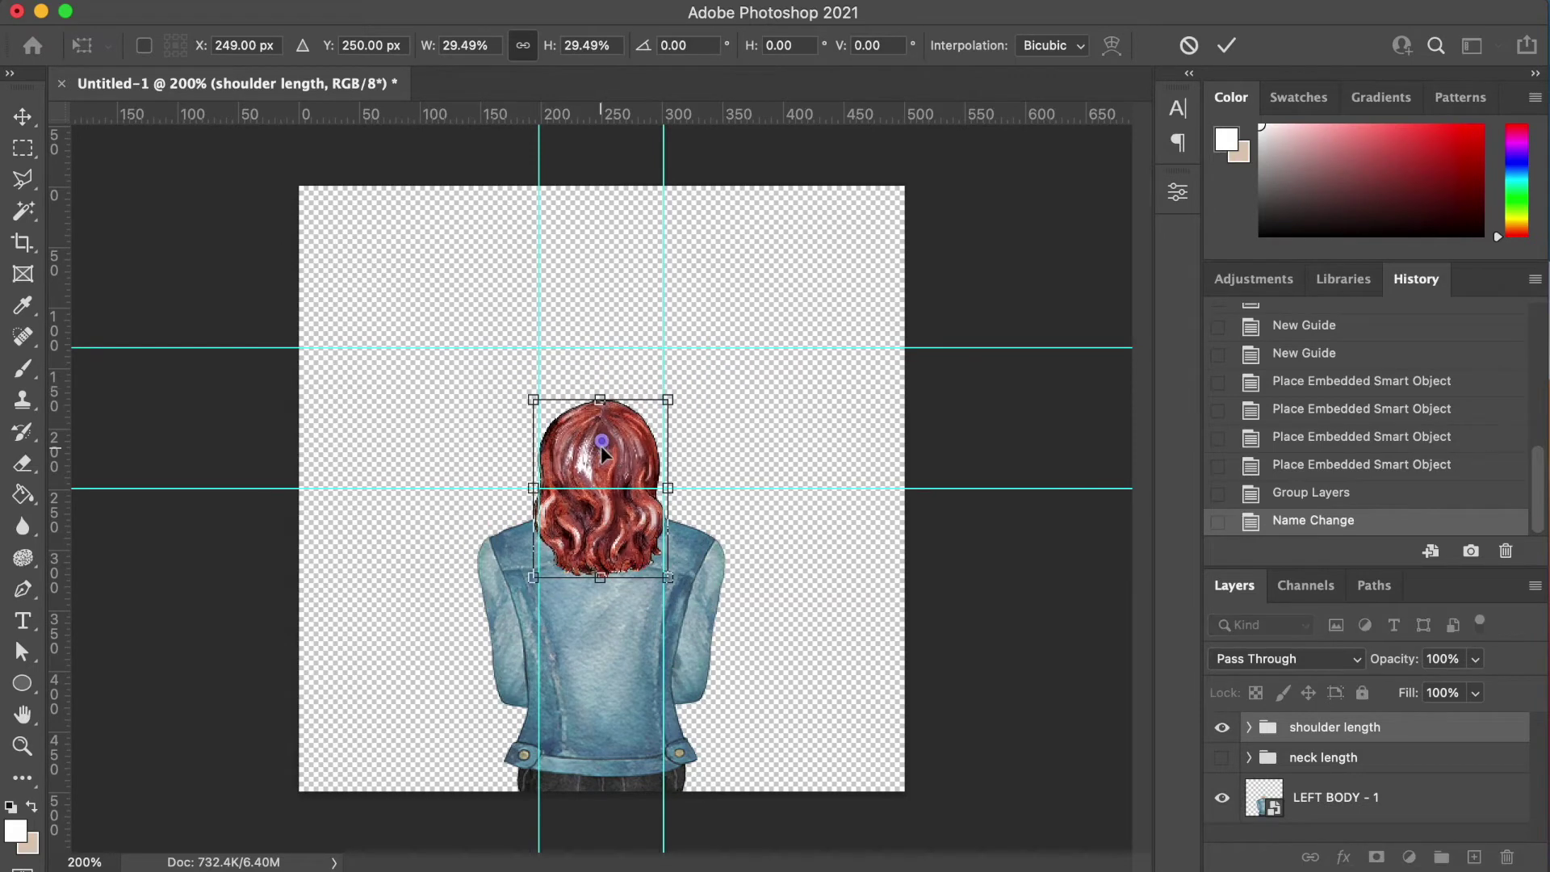
pyautogui.moveTo(601, 447); pyautogui.dragTo(601, 395)
pyautogui.press('Return')
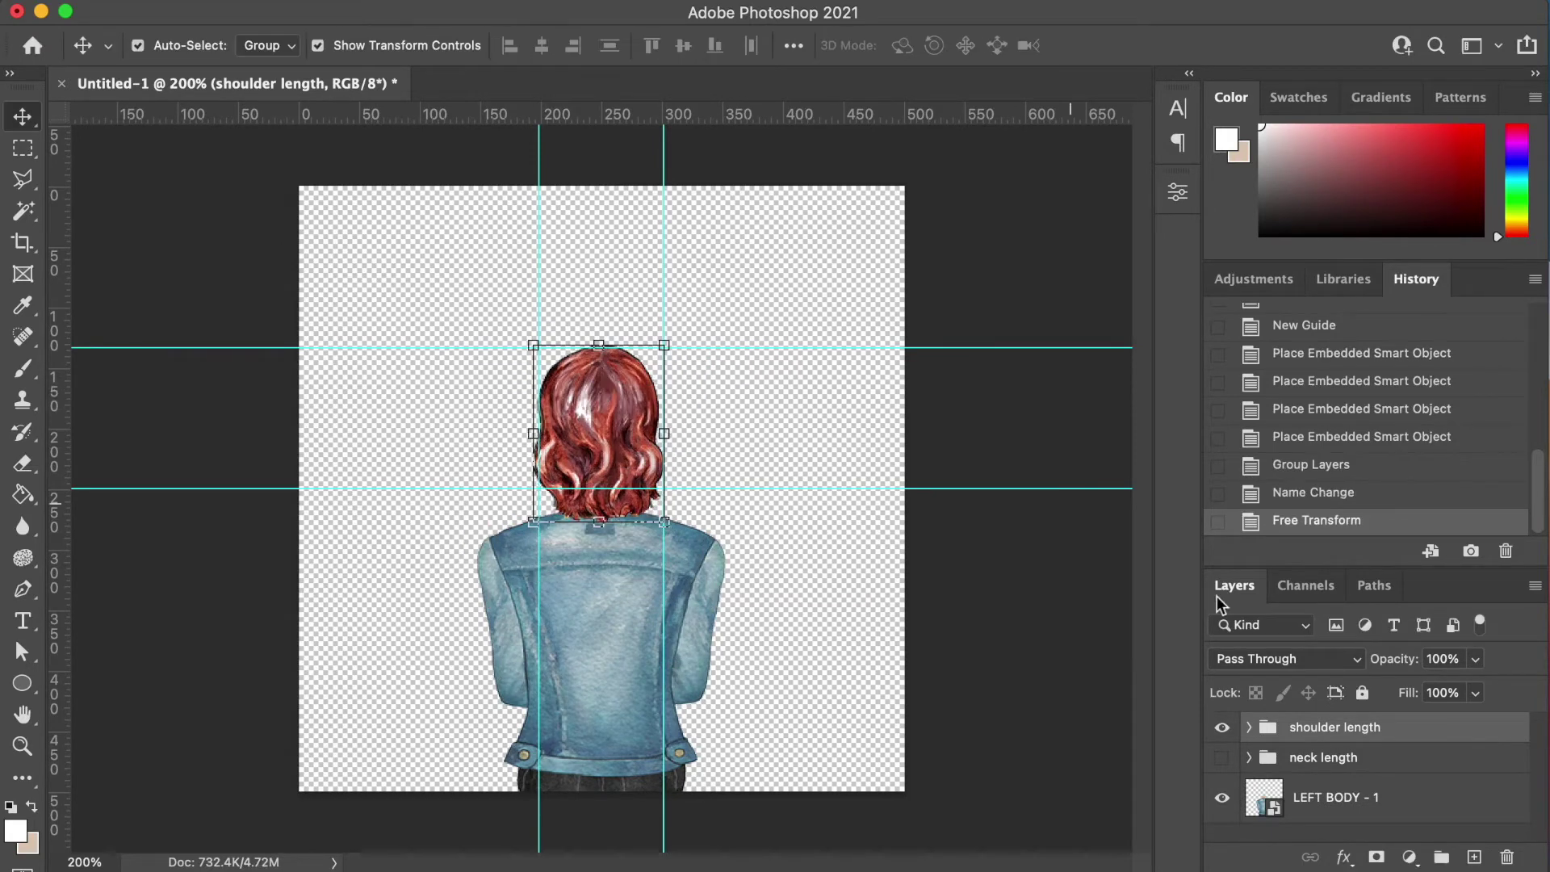
# Drop all four long-length hair images onto the canvas
pyautogui.press('super+Tab')
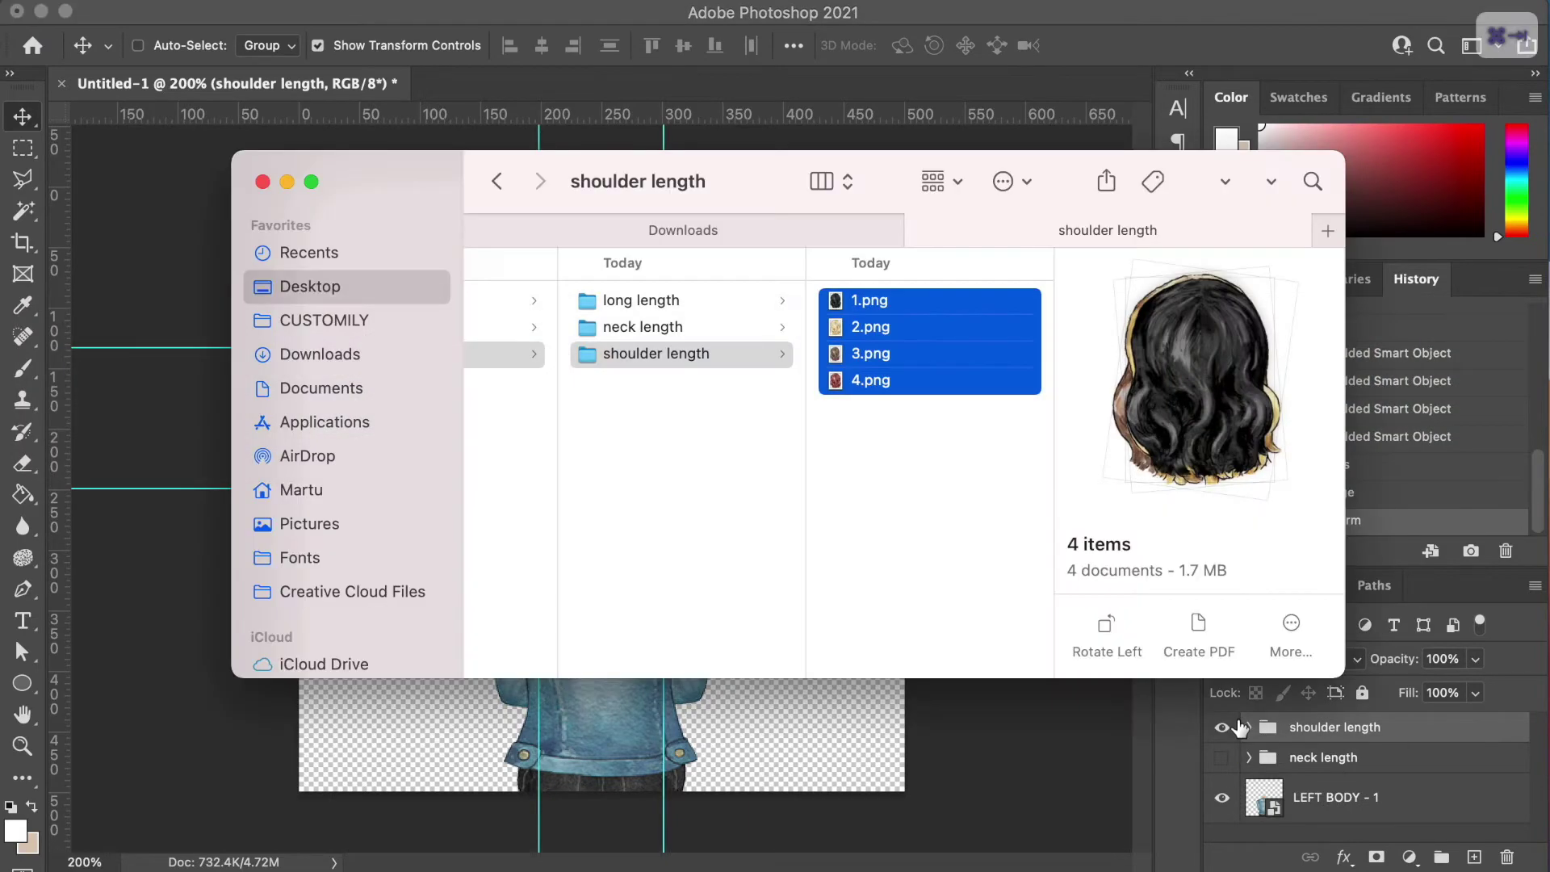
pyautogui.click(640, 300)
pyautogui.click(865, 300)
pyautogui.press('super+a')
pyautogui.moveTo(865, 301); pyautogui.dragTo(331, 738)
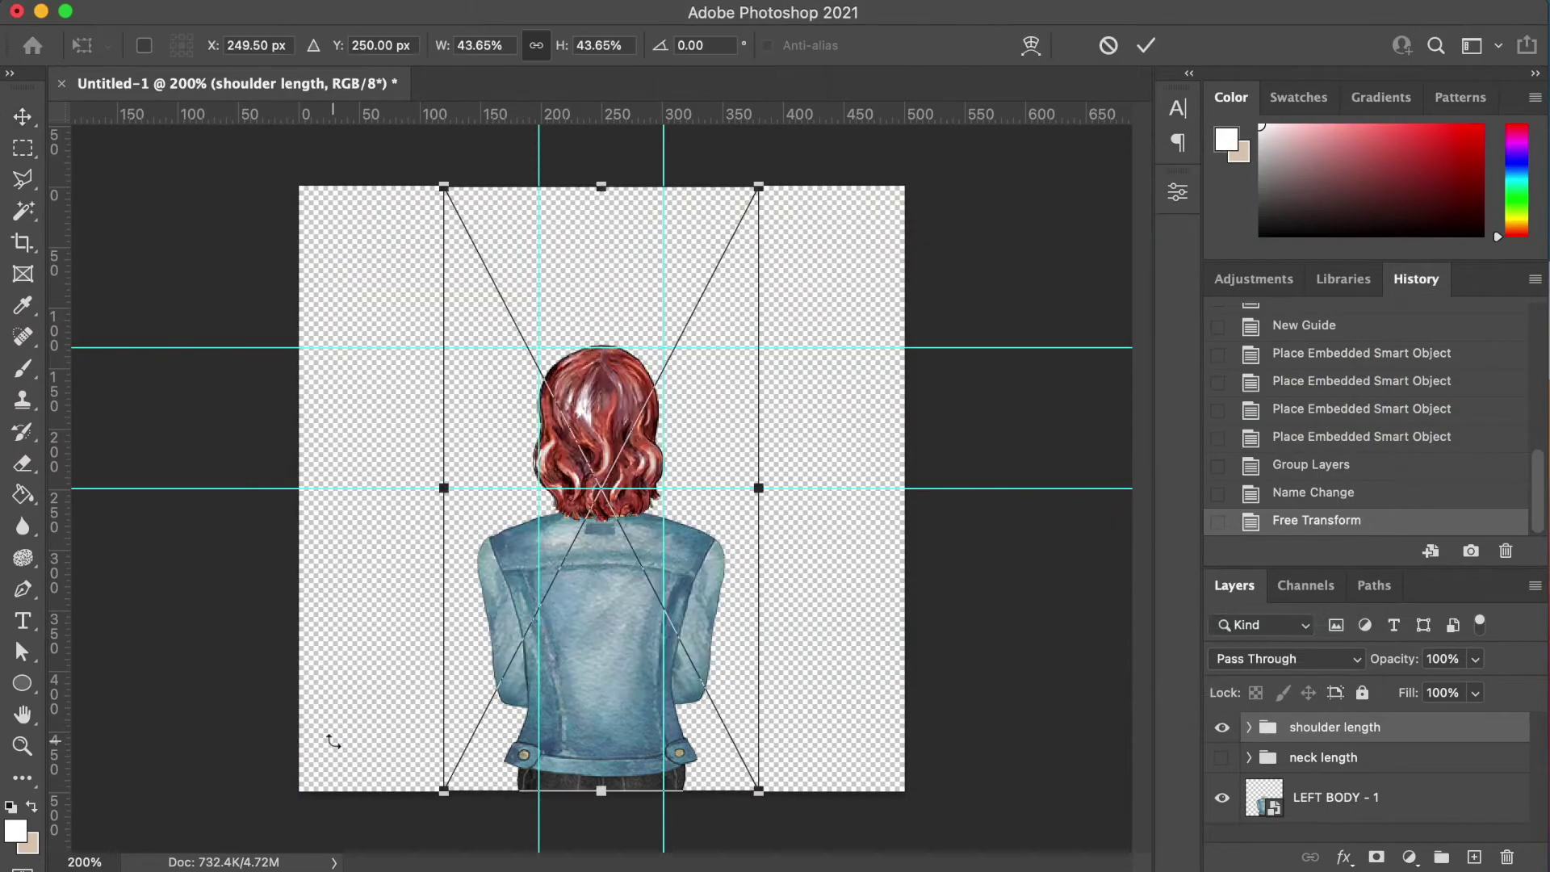
# Commit the long-hair images and group them as 'long length'
pyautogui.press('Return')
pyautogui.press('Return')
pyautogui.press('Return')
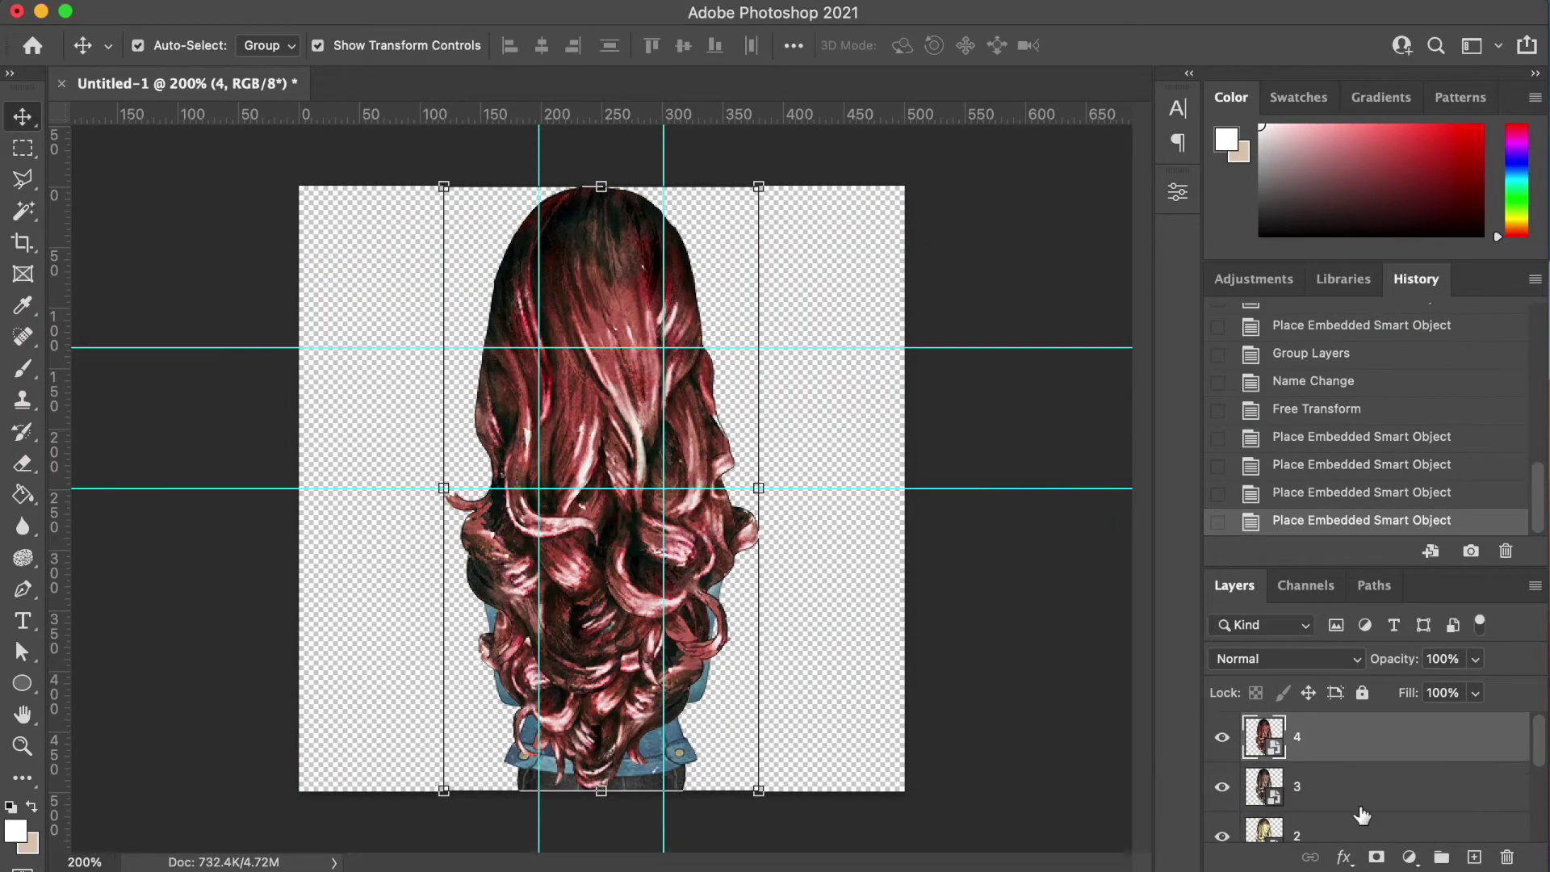
pyautogui.press('super+g')
pyautogui.doubleClick(1294, 727)
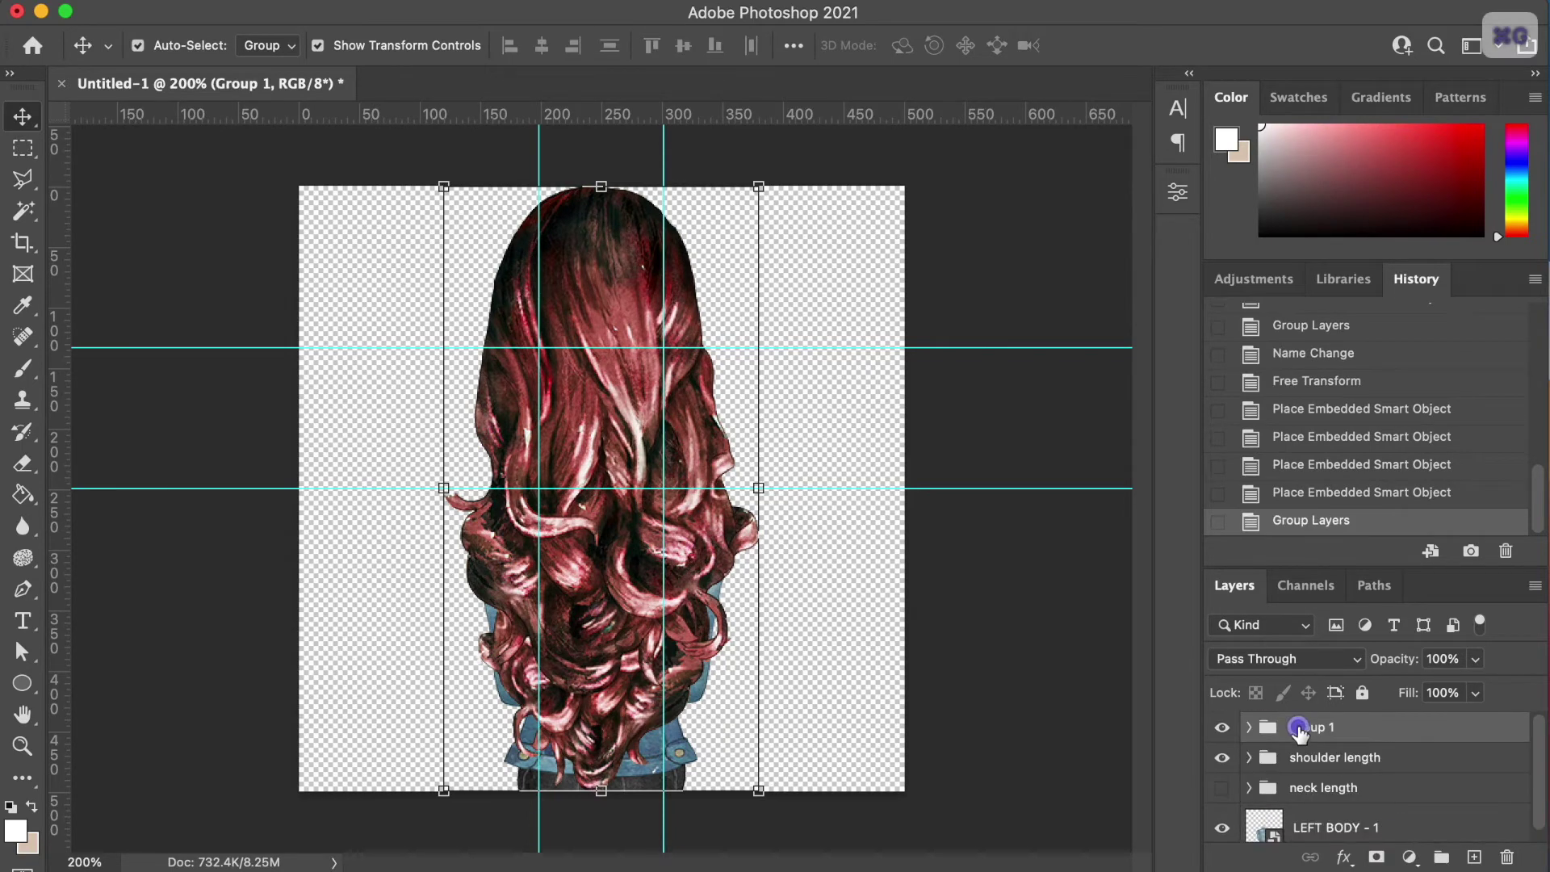
pyautogui.write('long length')
pyautogui.press('Return')
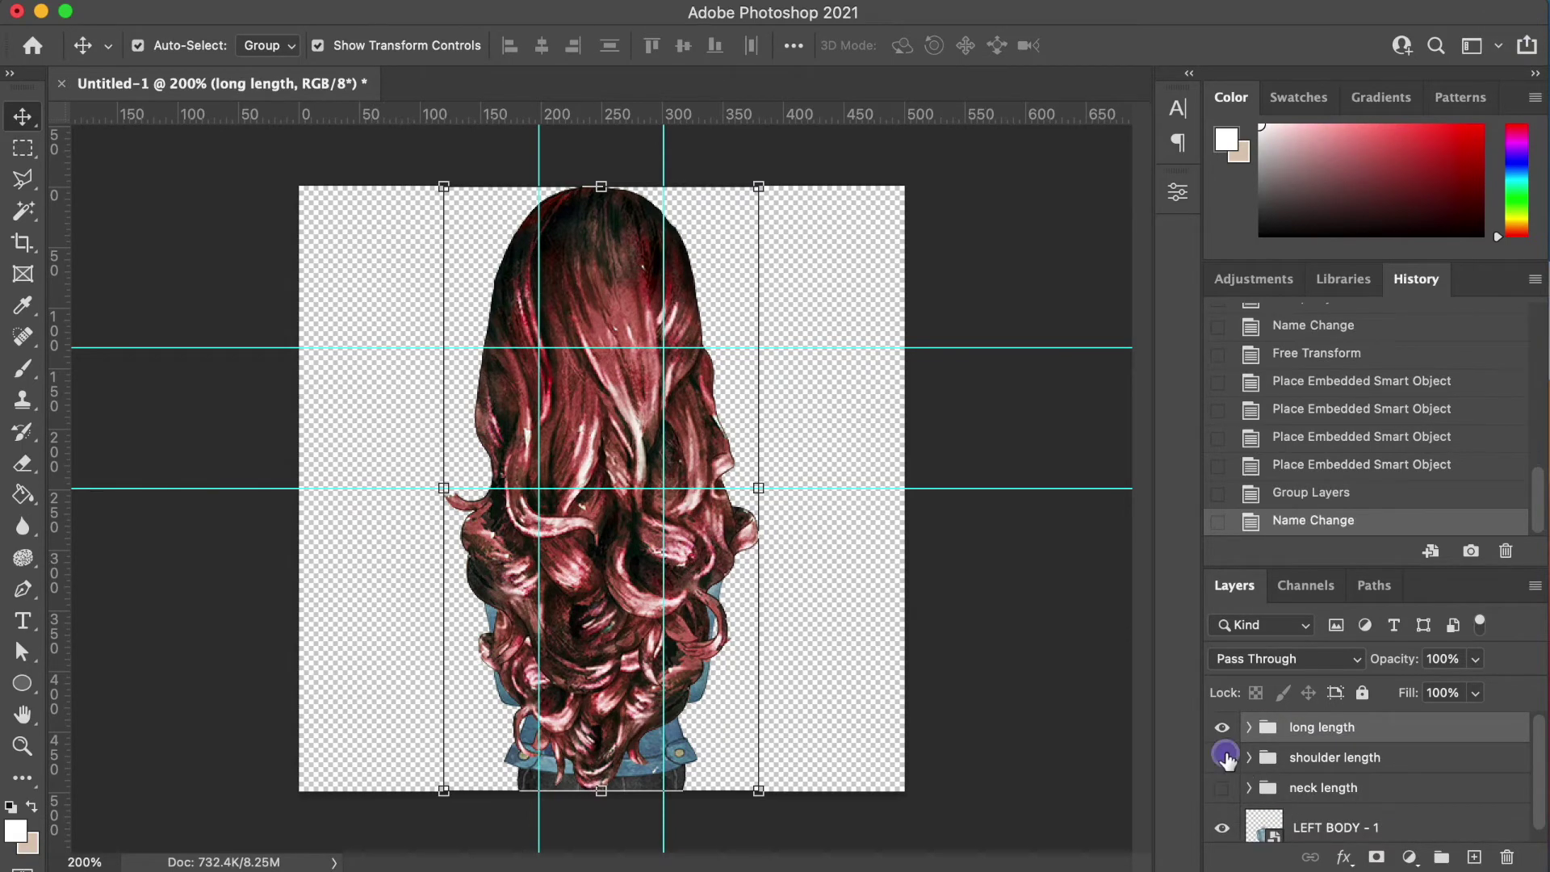
# Hide shoulder length and shrink the long hair to about half, lowering it slightly
pyautogui.click(1221, 757)
pyautogui.moveTo(758, 186); pyautogui.dragTo(647, 318)
pyautogui.moveTo(617, 421); pyautogui.dragTo(617, 442)
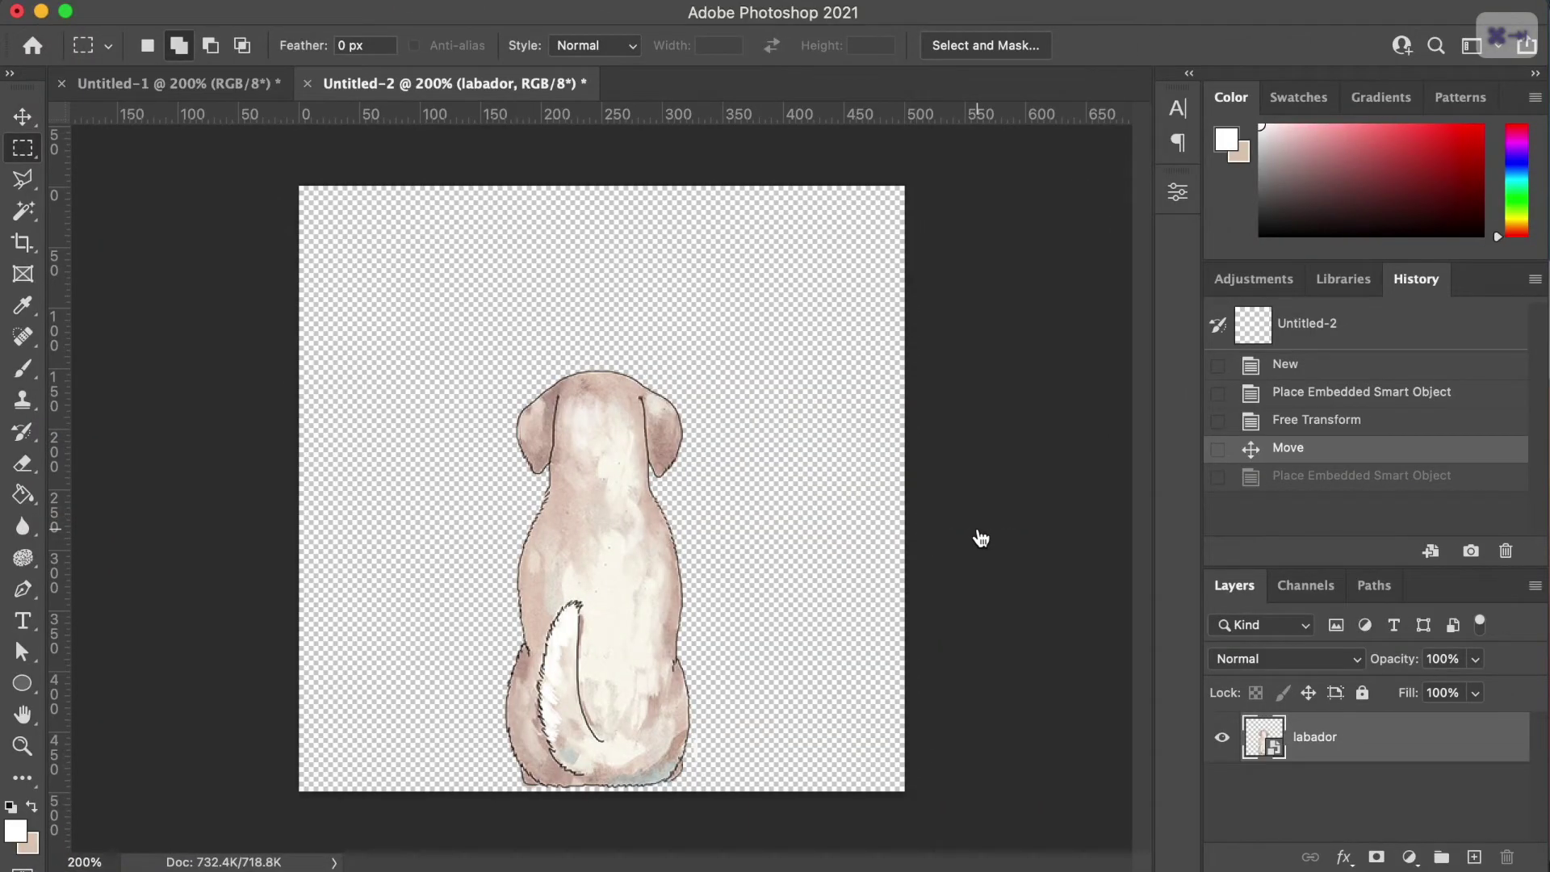
# Place bulldog.png into Untitled-2, scale it to about 36% and move it to the canvas bottom
pyautogui.press('super+Tab')
pyautogui.press('super+Tab')
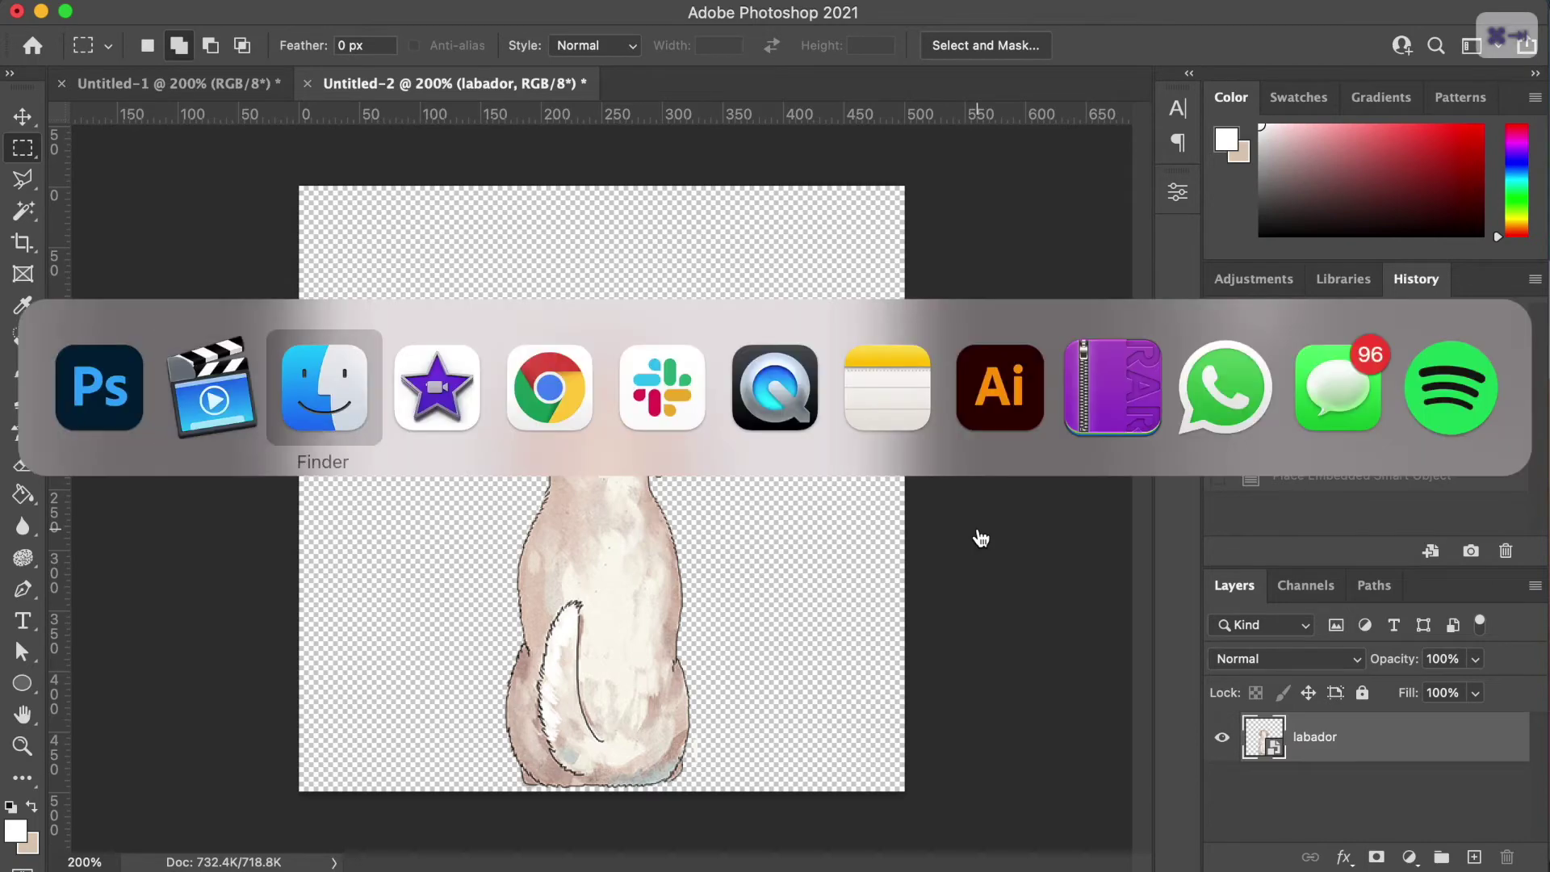
pyautogui.moveTo(885, 302); pyautogui.dragTo(414, 716)
pyautogui.press('Return')
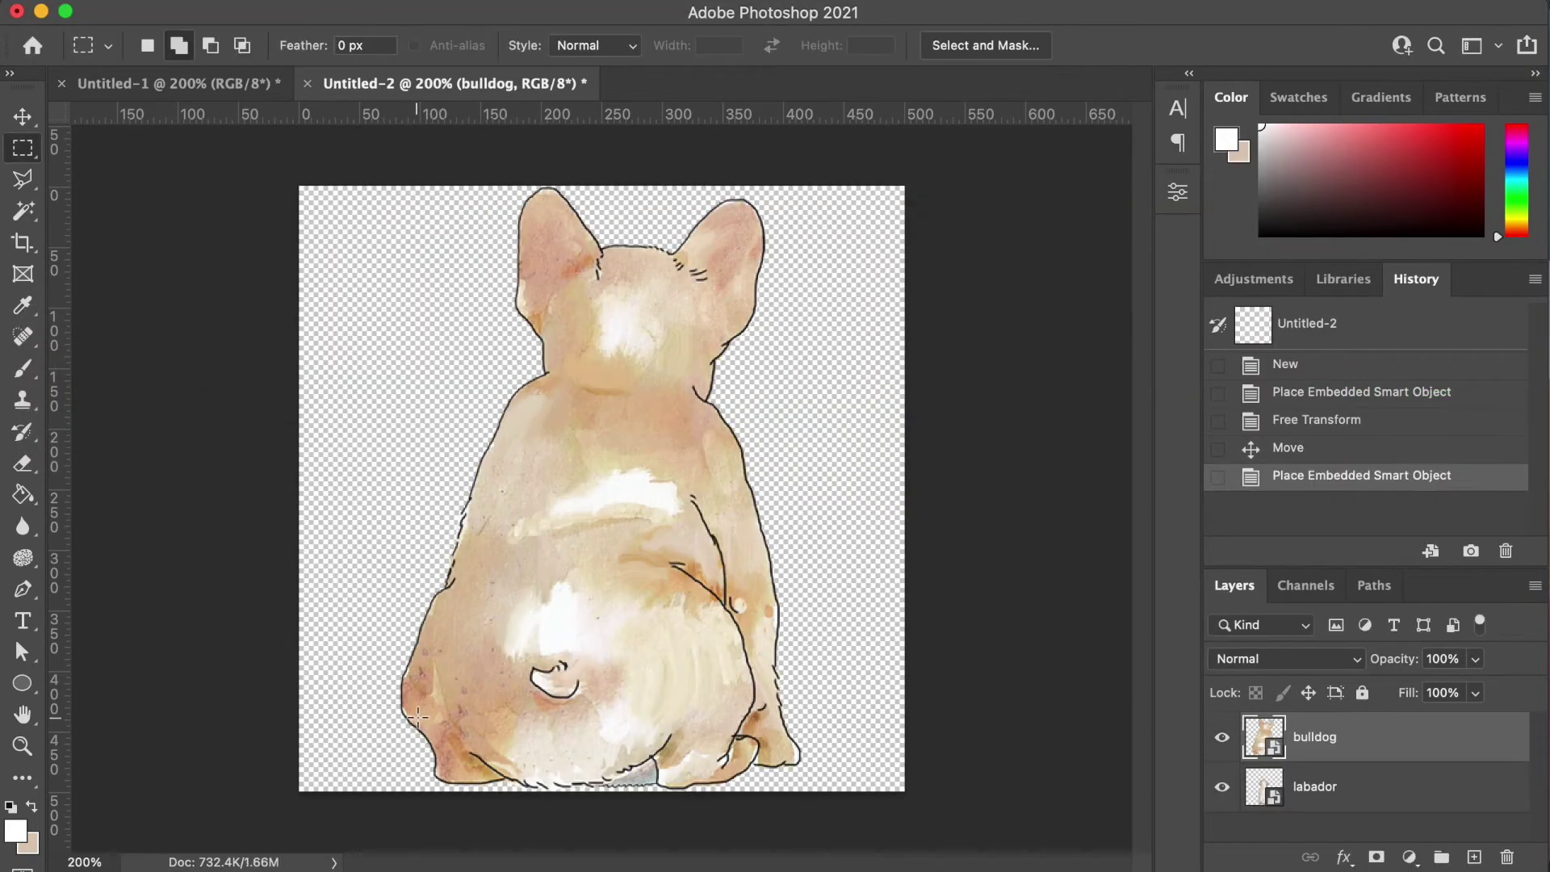
pyautogui.press('v')
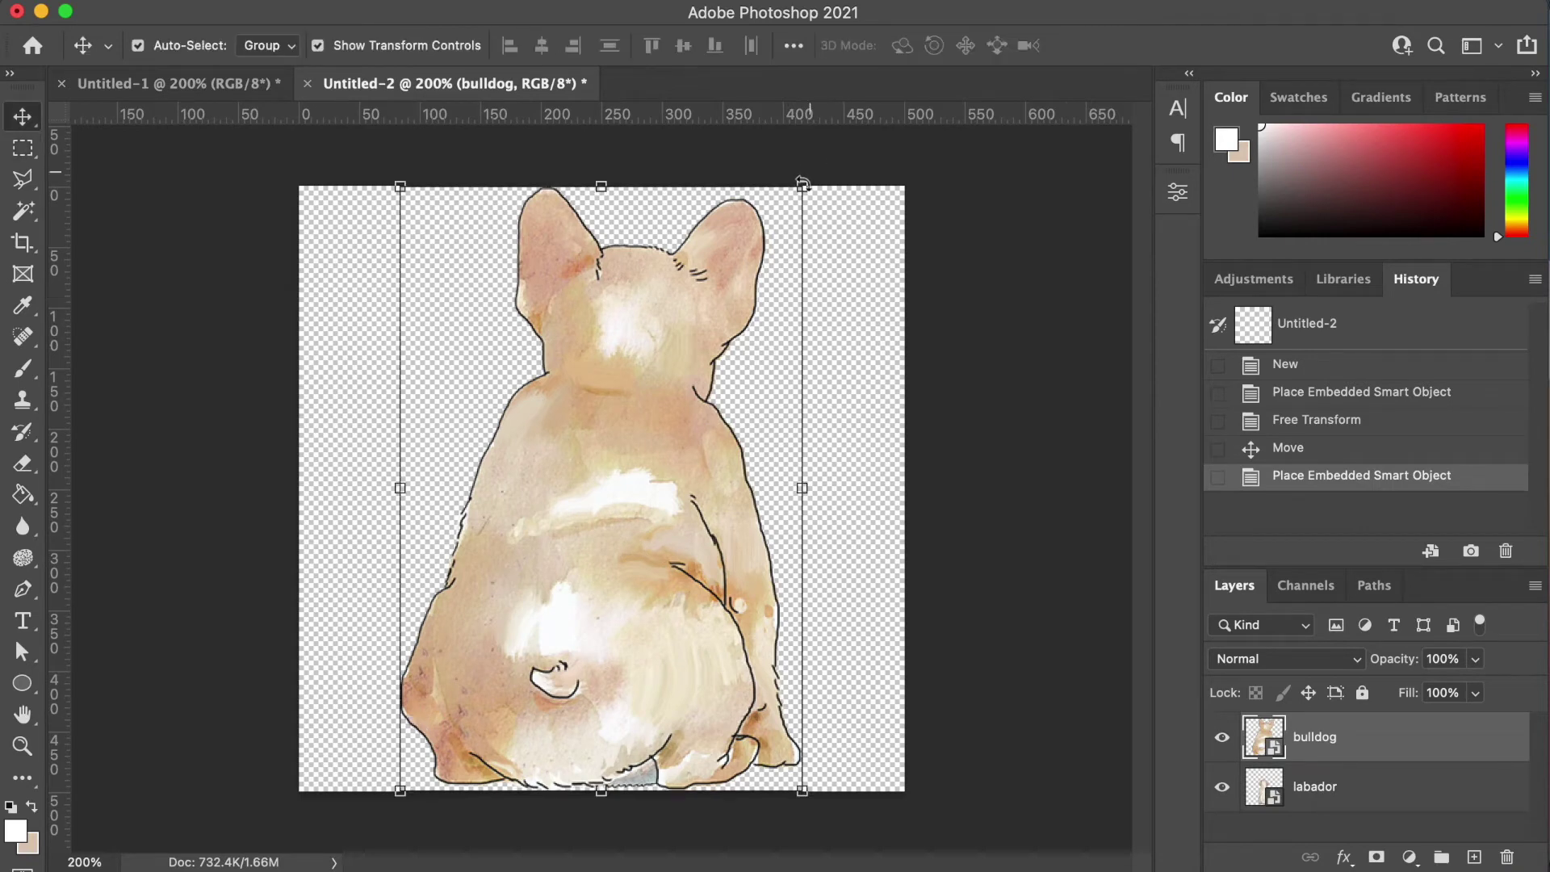
pyautogui.moveTo(797, 191); pyautogui.dragTo(703, 348)
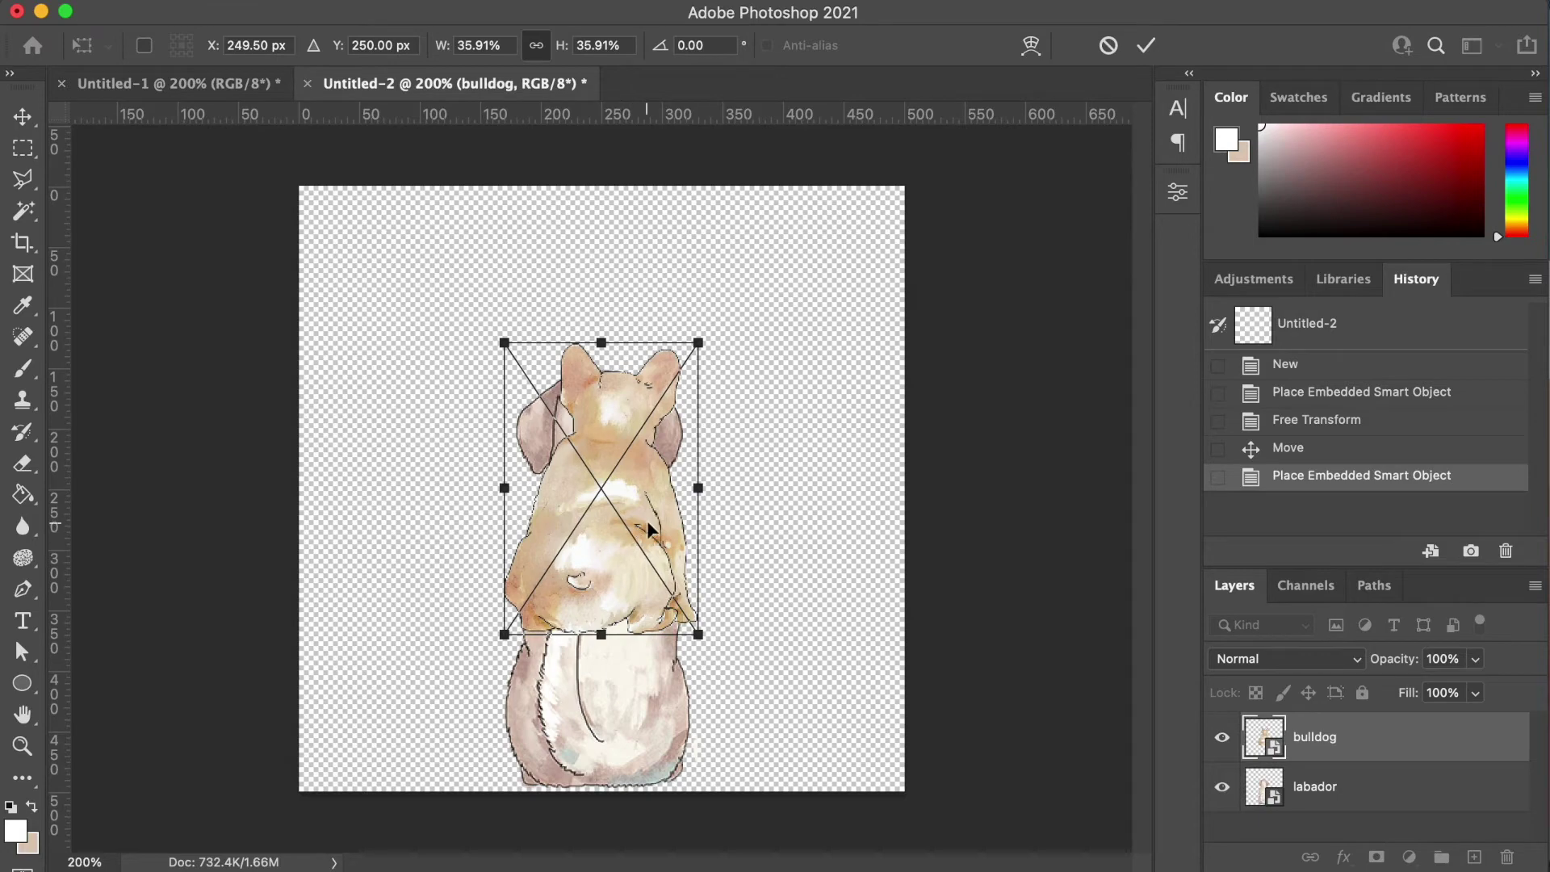
pyautogui.moveTo(648, 542); pyautogui.dragTo(633, 682)
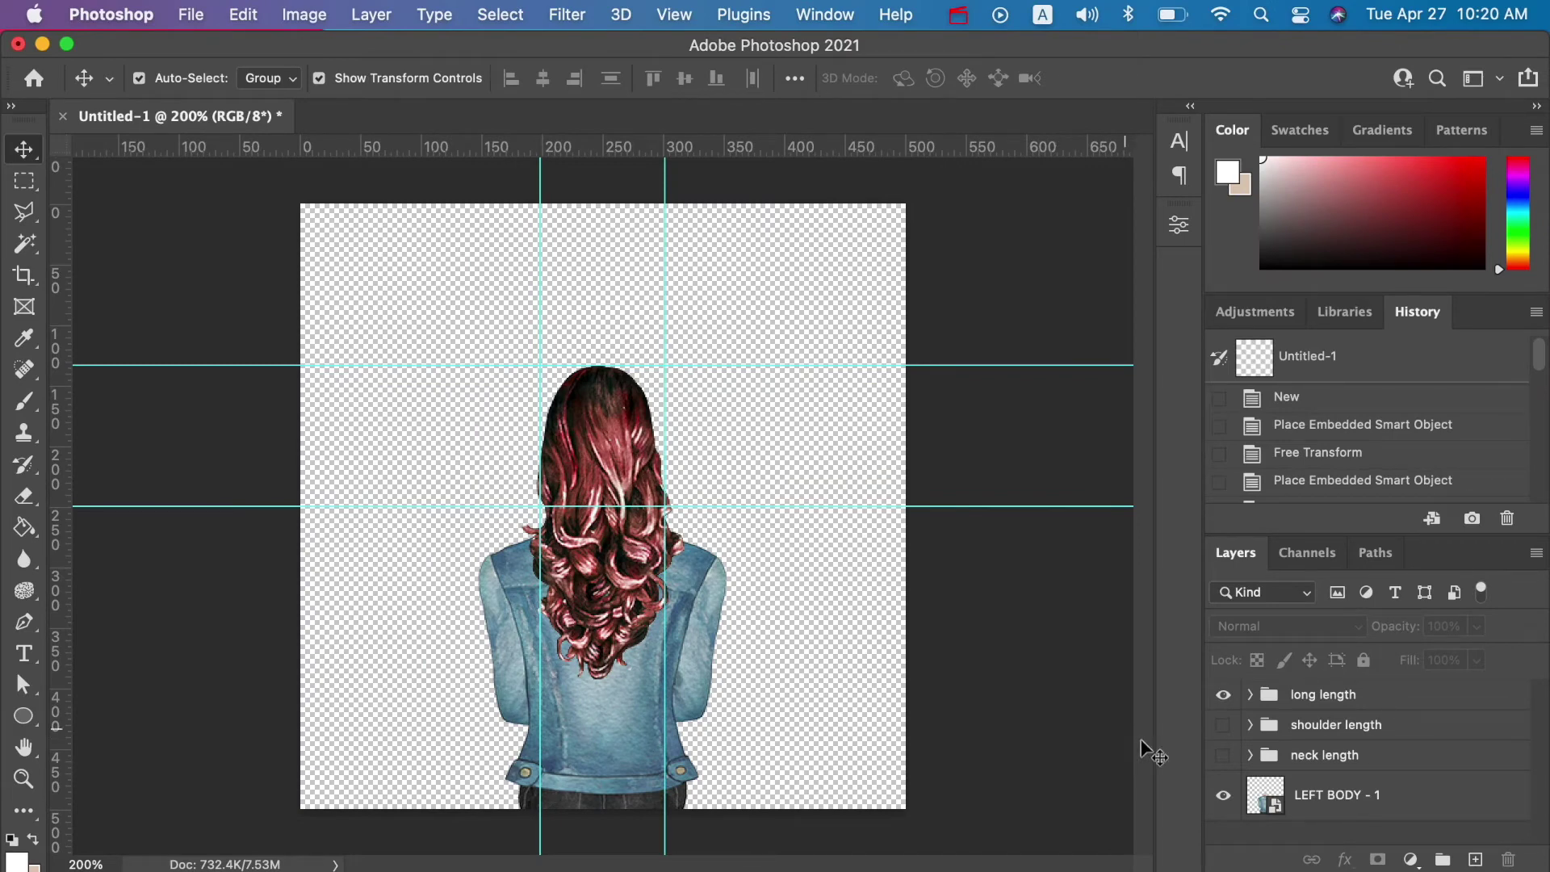
# Hide long length and LEFT BODY - 1, and show the neck length group
pyautogui.click(1223, 696)
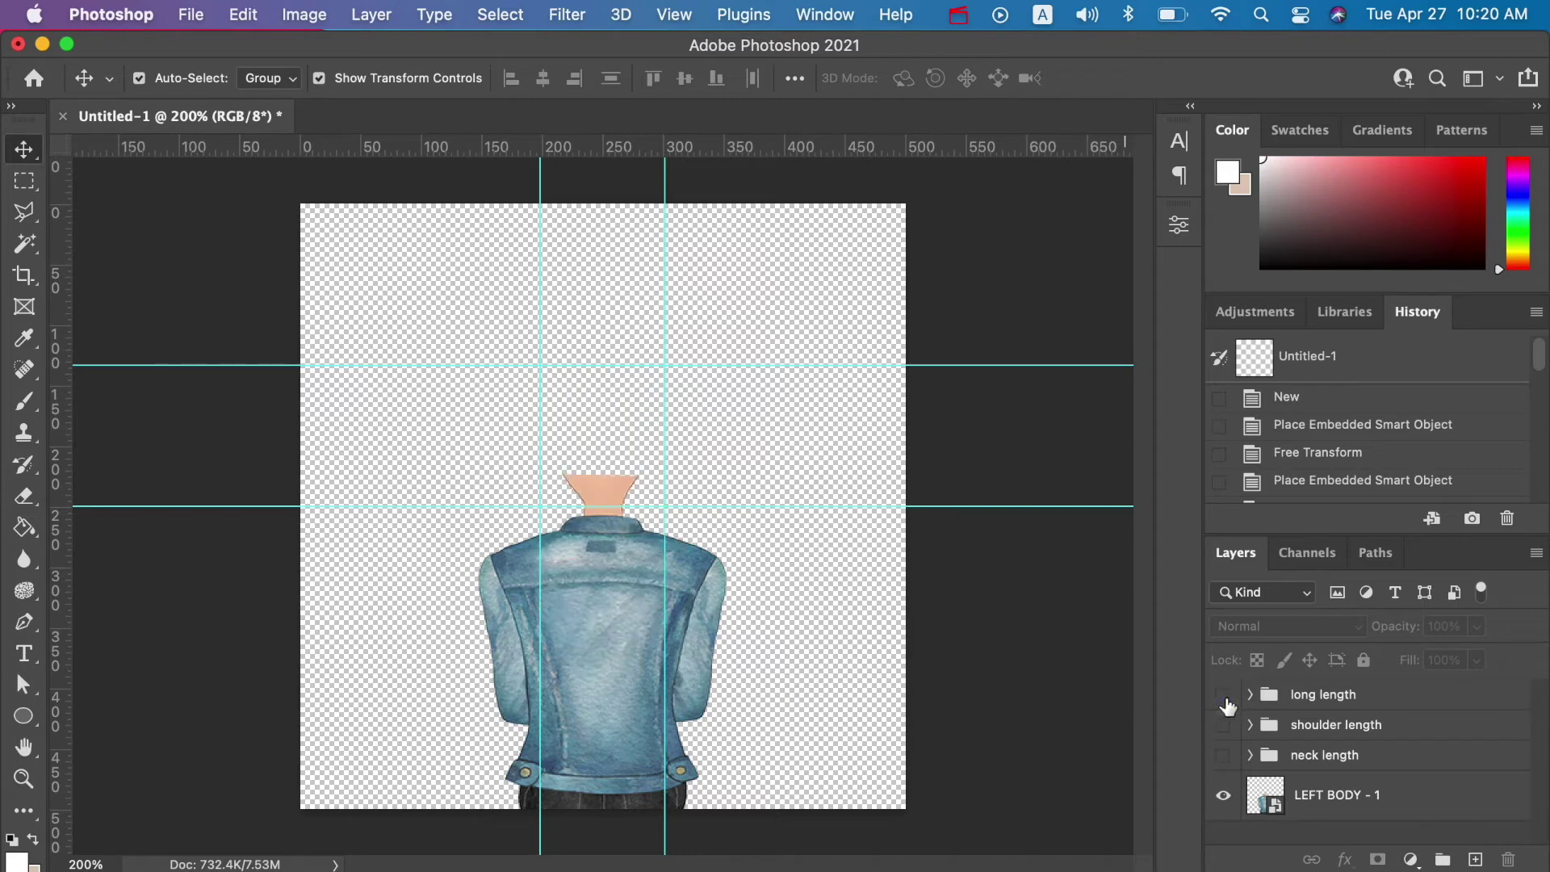
pyautogui.click(1223, 757)
pyautogui.click(1221, 797)
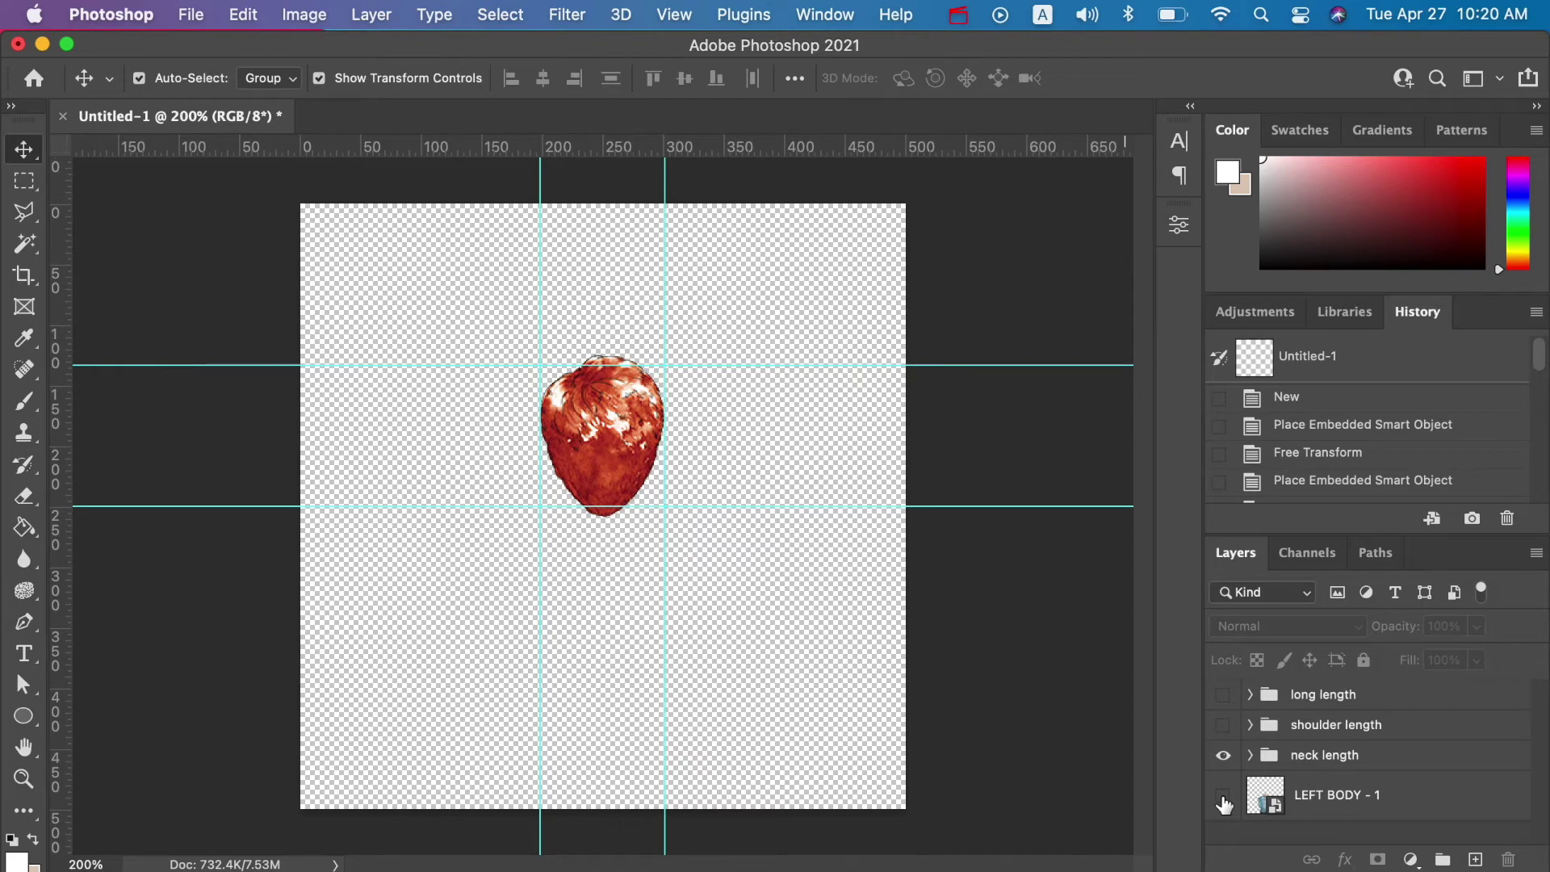
pyautogui.click(188, 16)
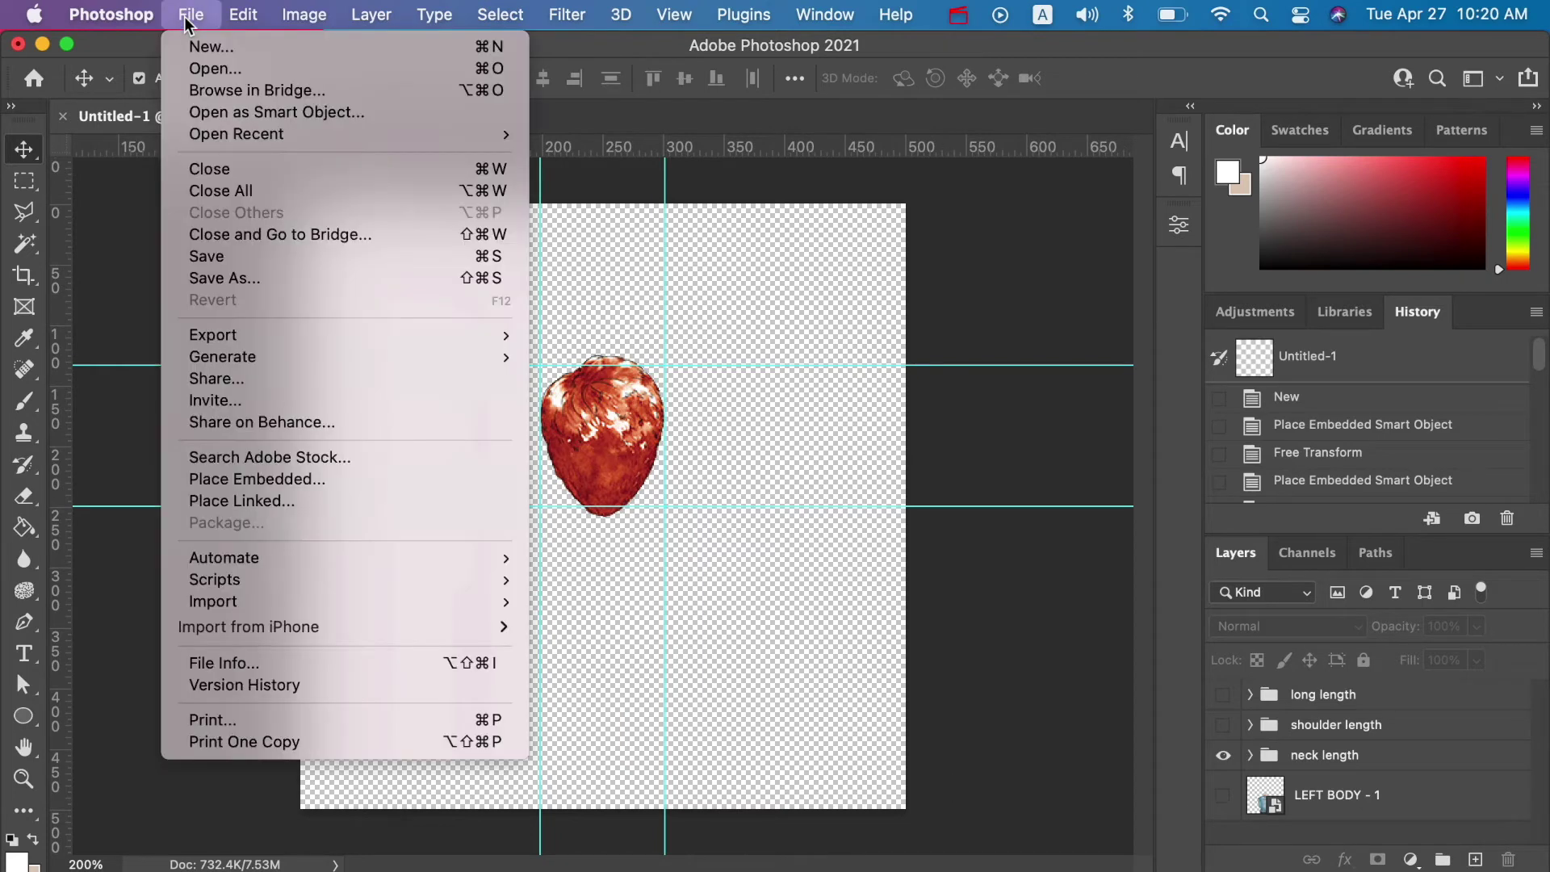
# In Export Layers to Files, set the destination to a new 'resized hair' folder inside cliparts
pyautogui.moveTo(253, 343)
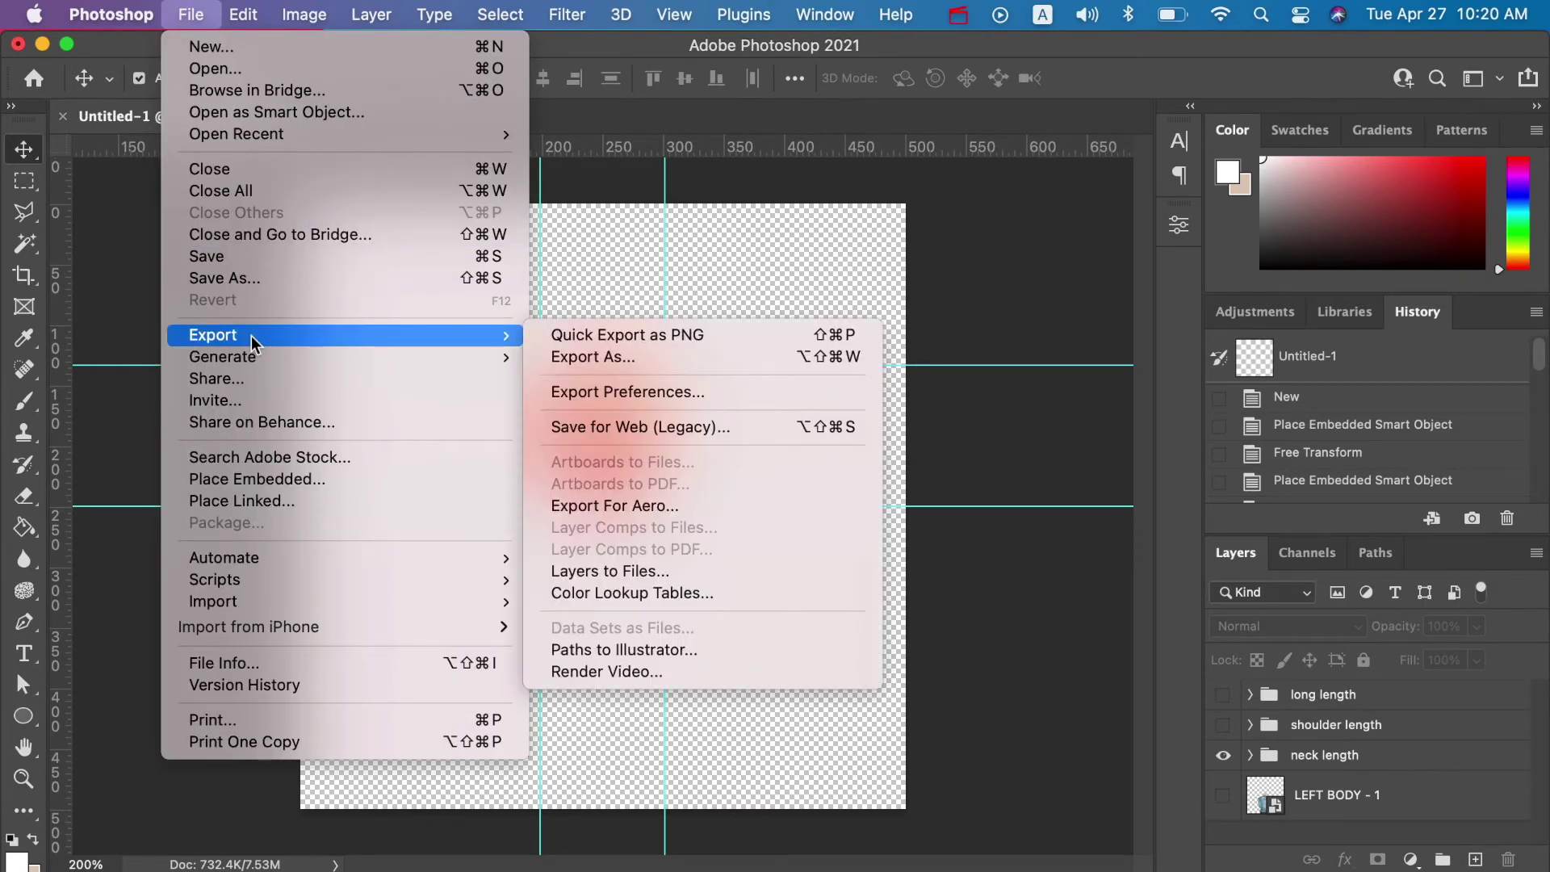
pyautogui.click(656, 573)
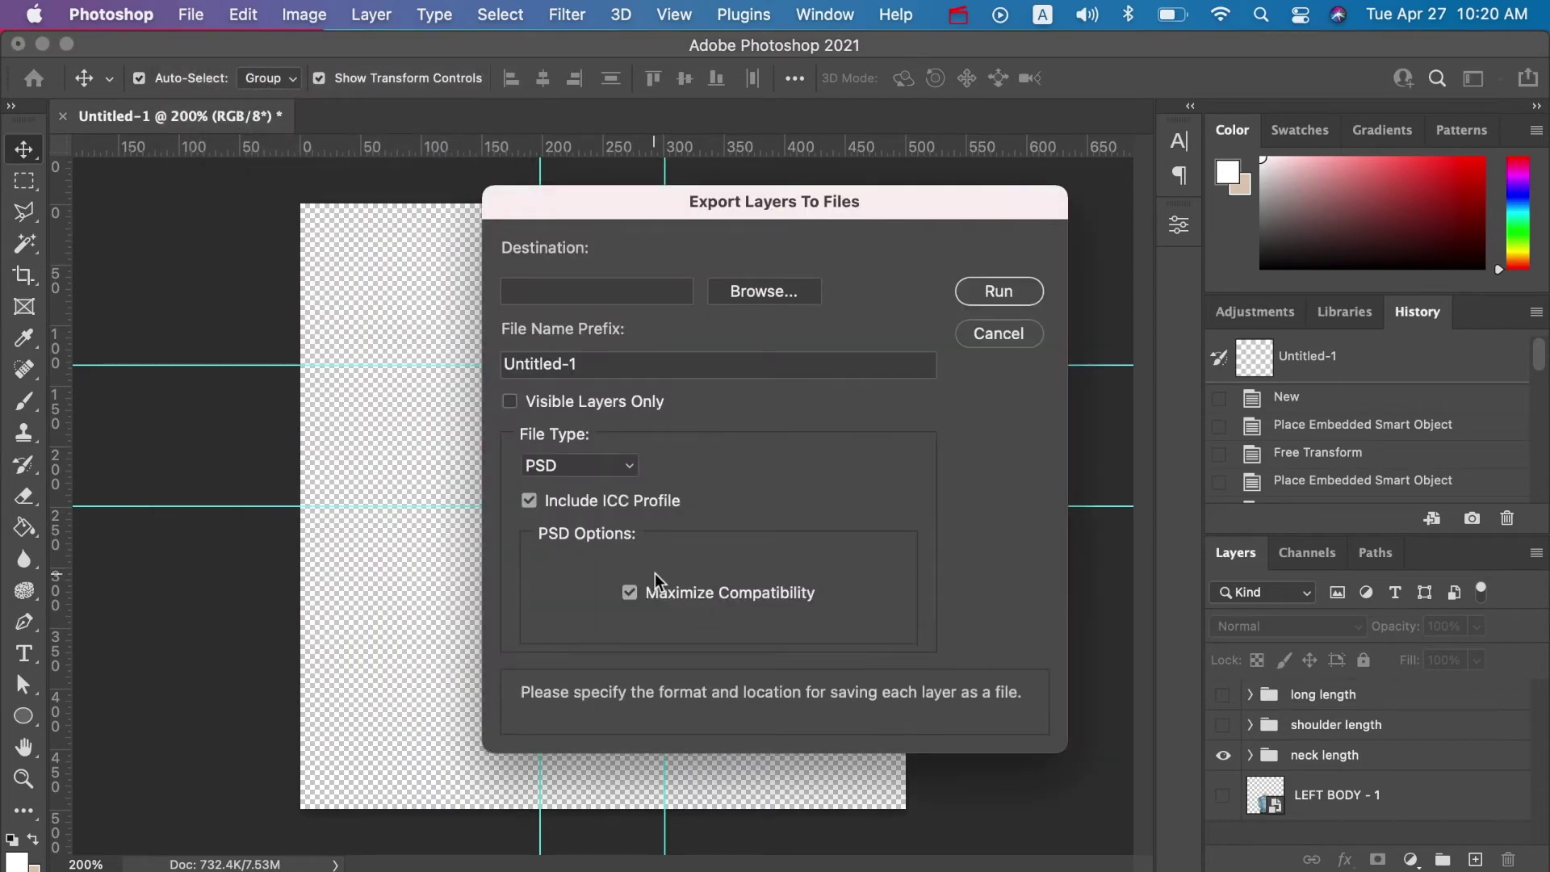
pyautogui.click(749, 291)
pyautogui.click(1032, 428)
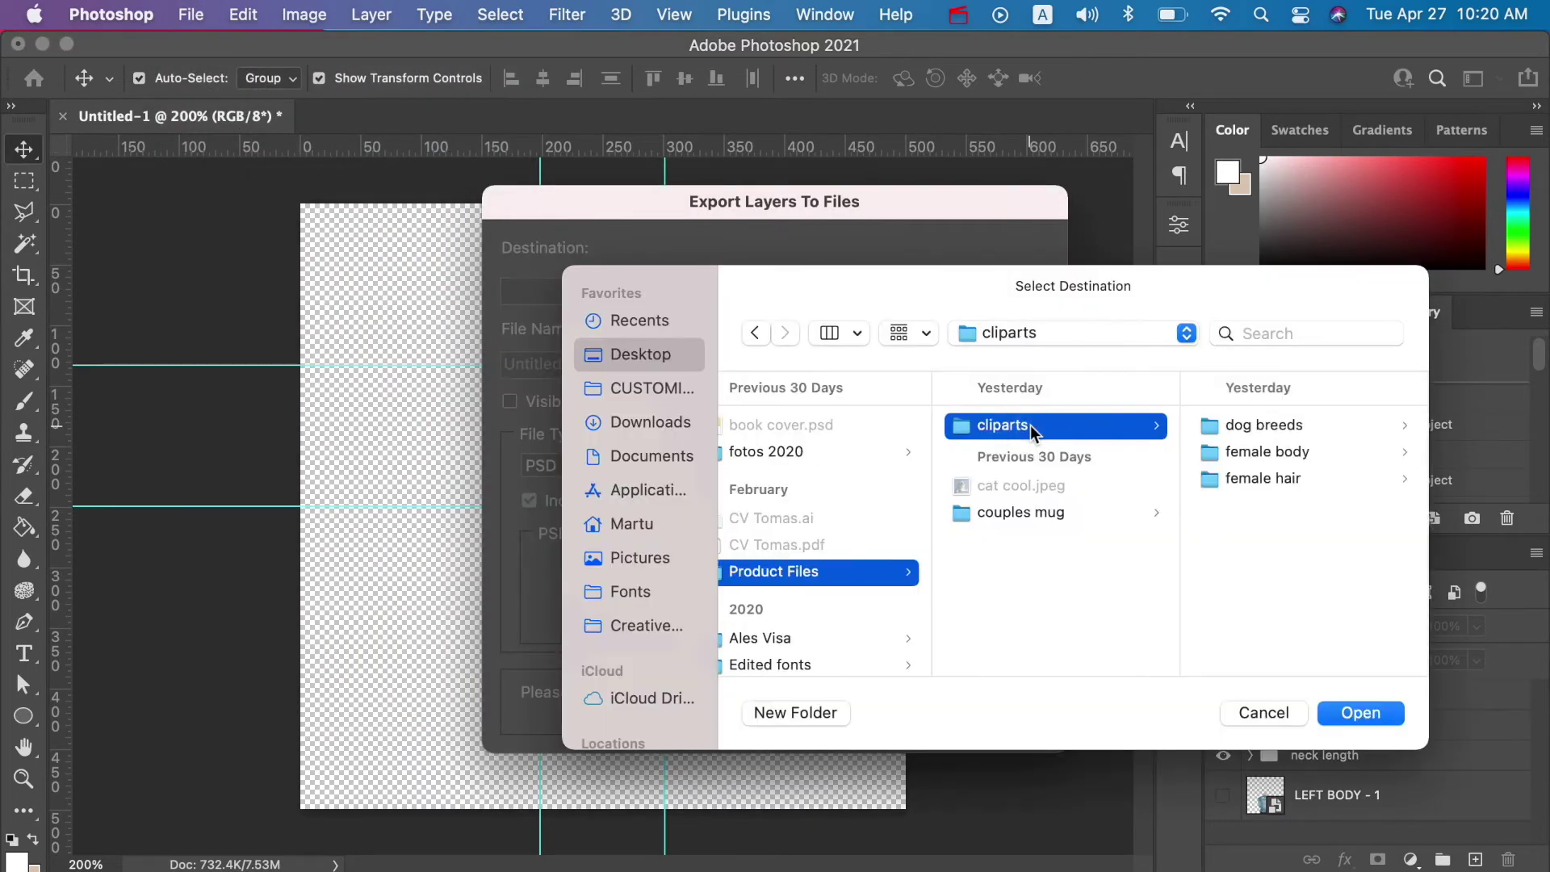
pyautogui.click(795, 712)
pyautogui.write('resized hair')
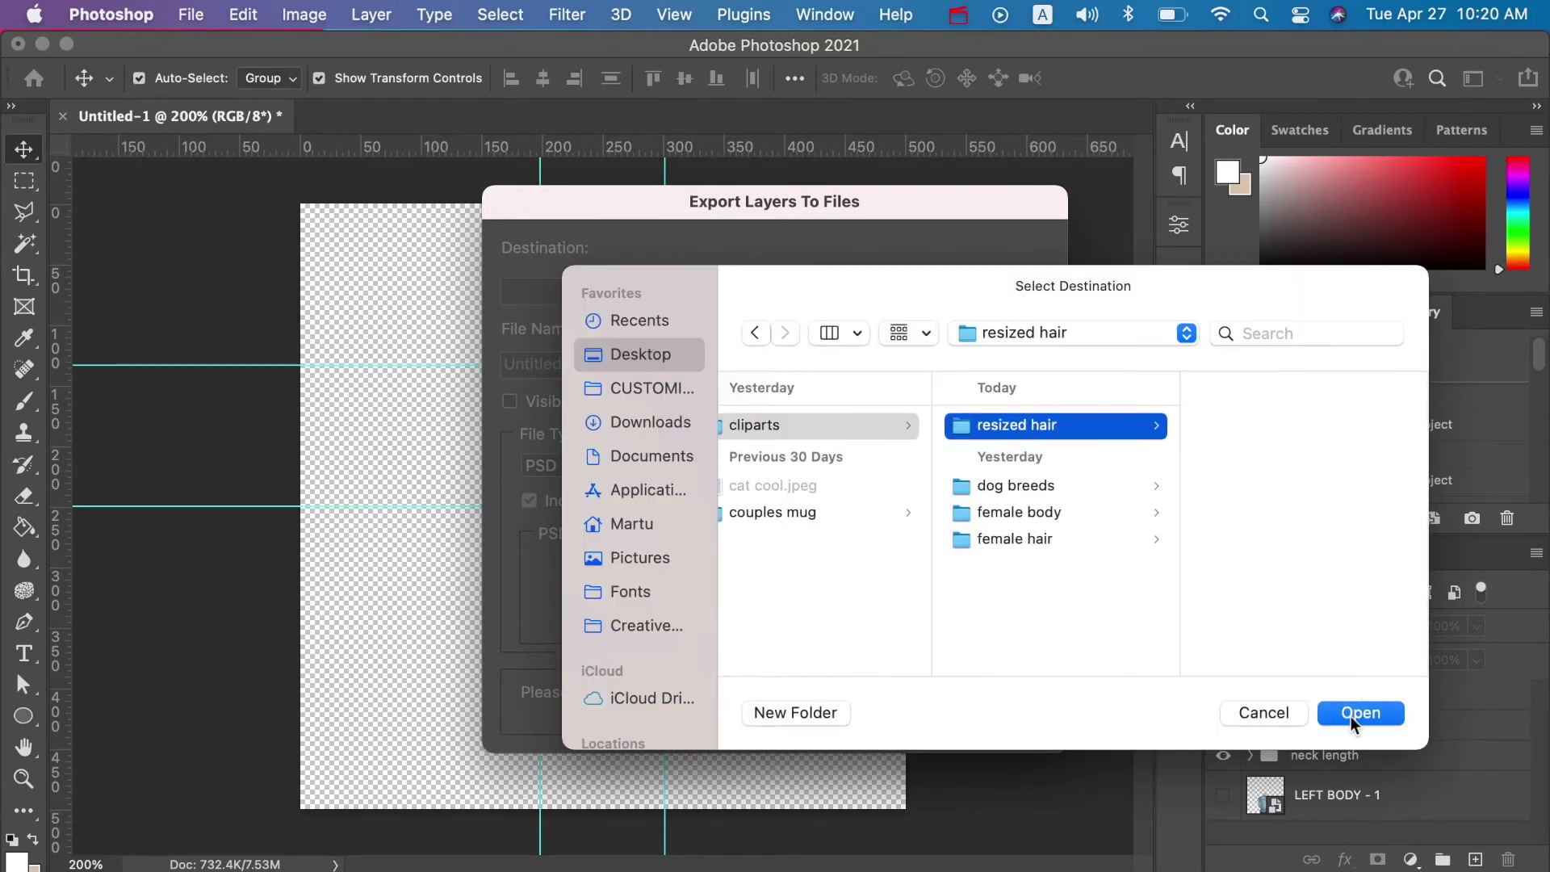
pyautogui.click(1359, 713)
# Export the visible neck length layers as PNG-8 files with the prefix 'neck length'
pyautogui.tripleClick(558, 365)
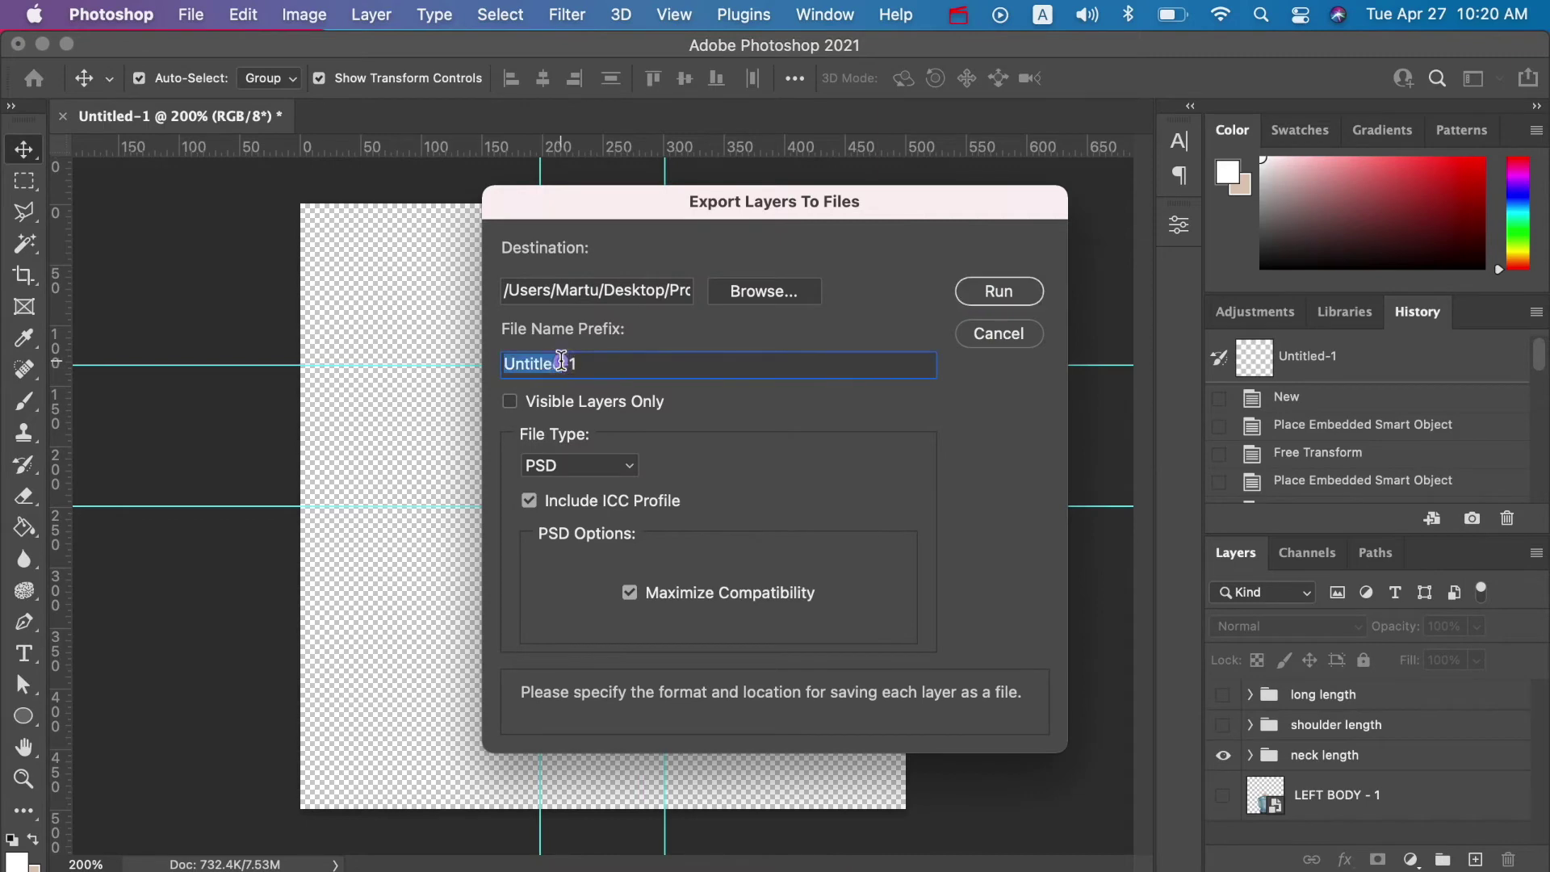
pyautogui.write('neck length')
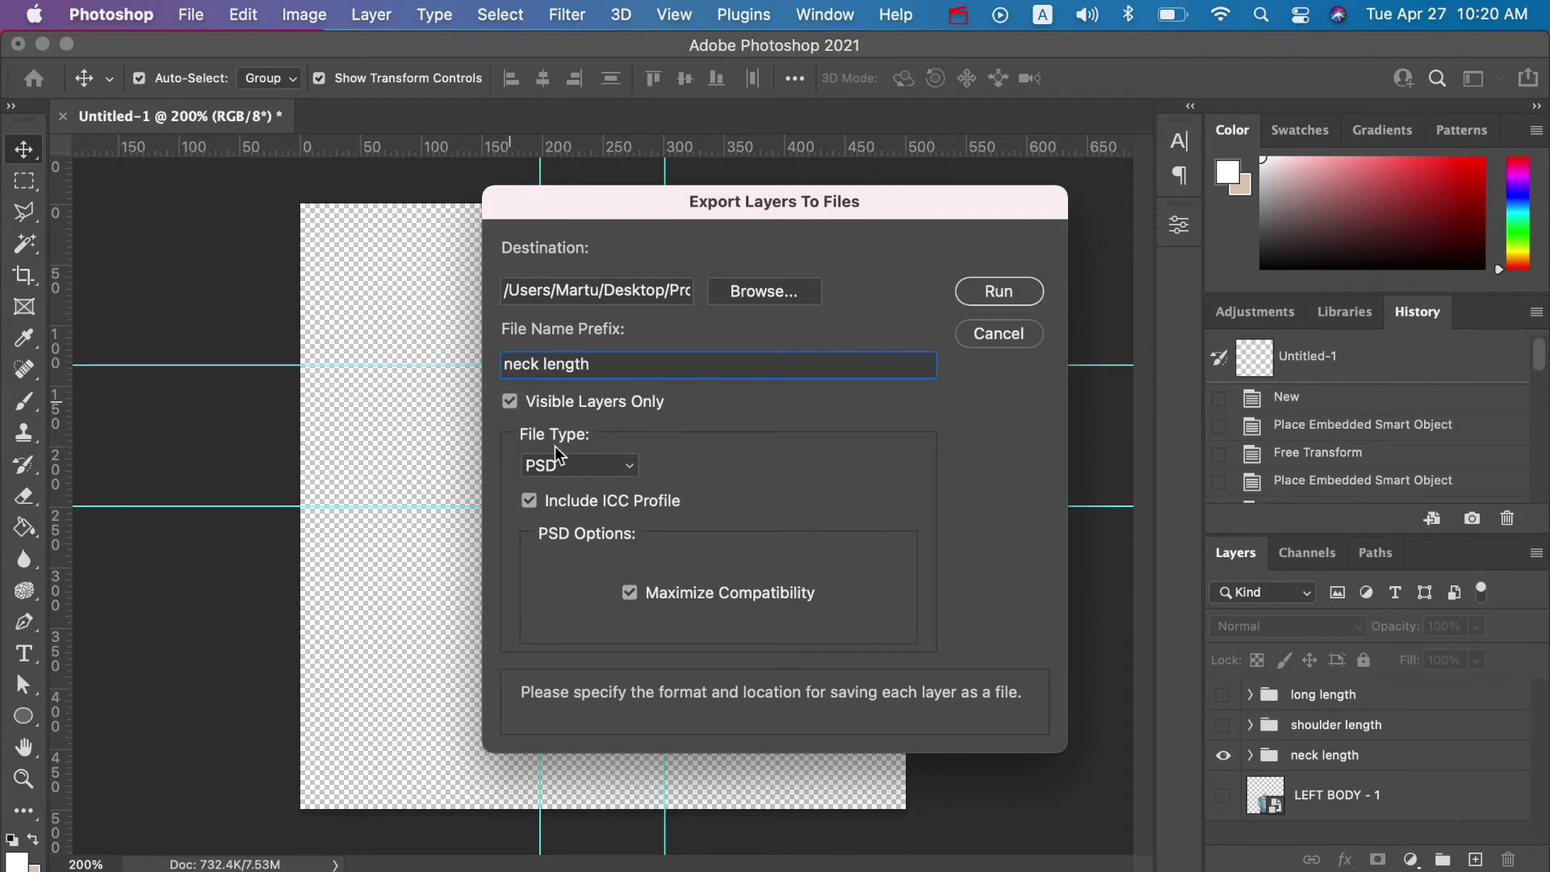
pyautogui.click(591, 468)
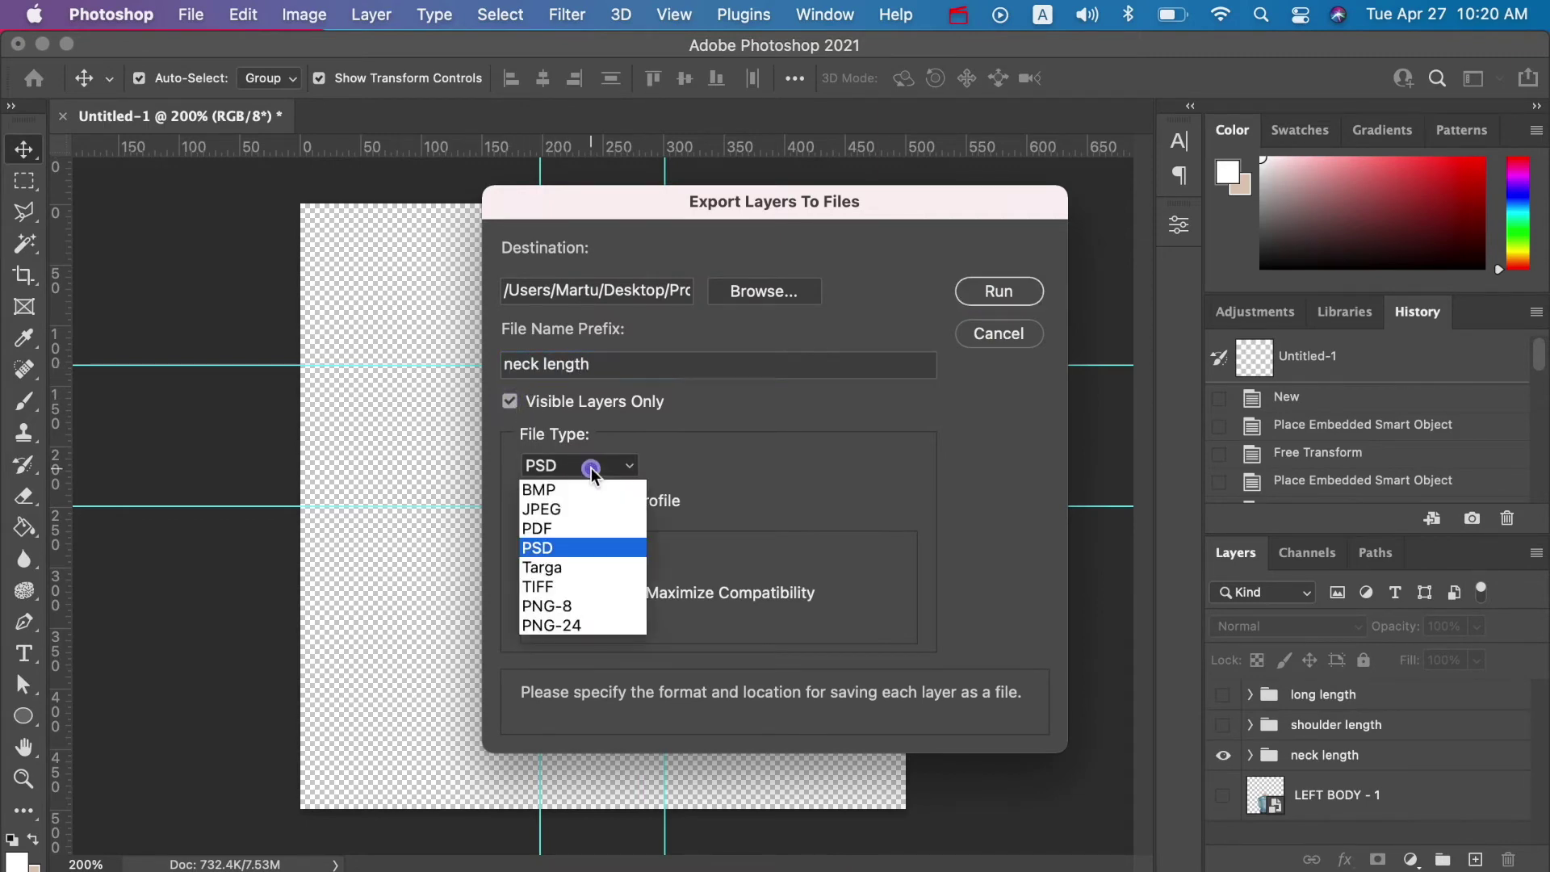
pyautogui.click(573, 607)
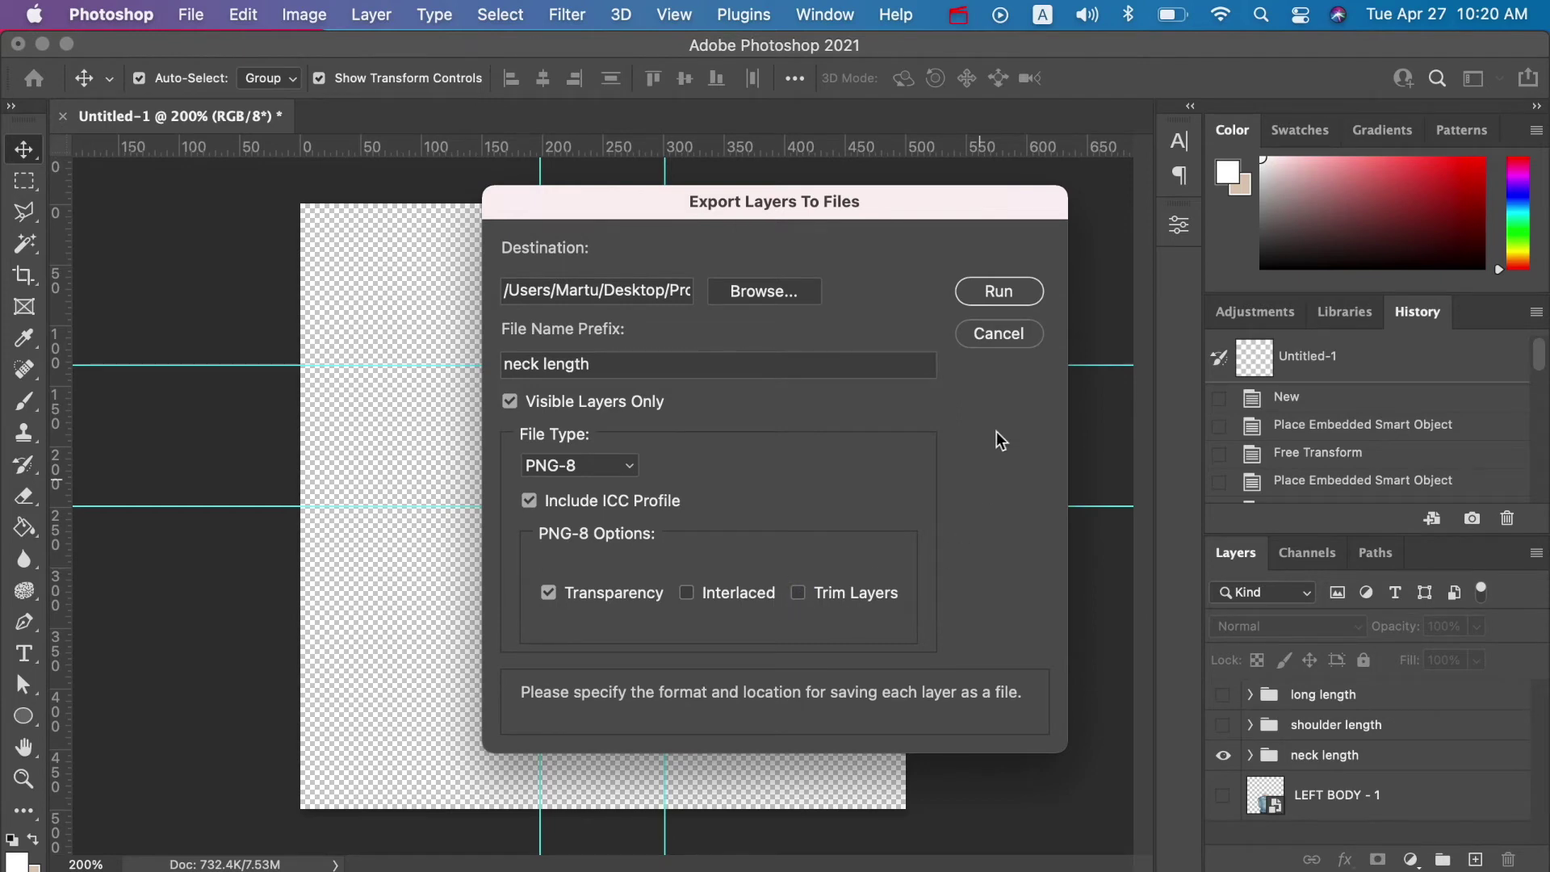
pyautogui.click(1012, 294)
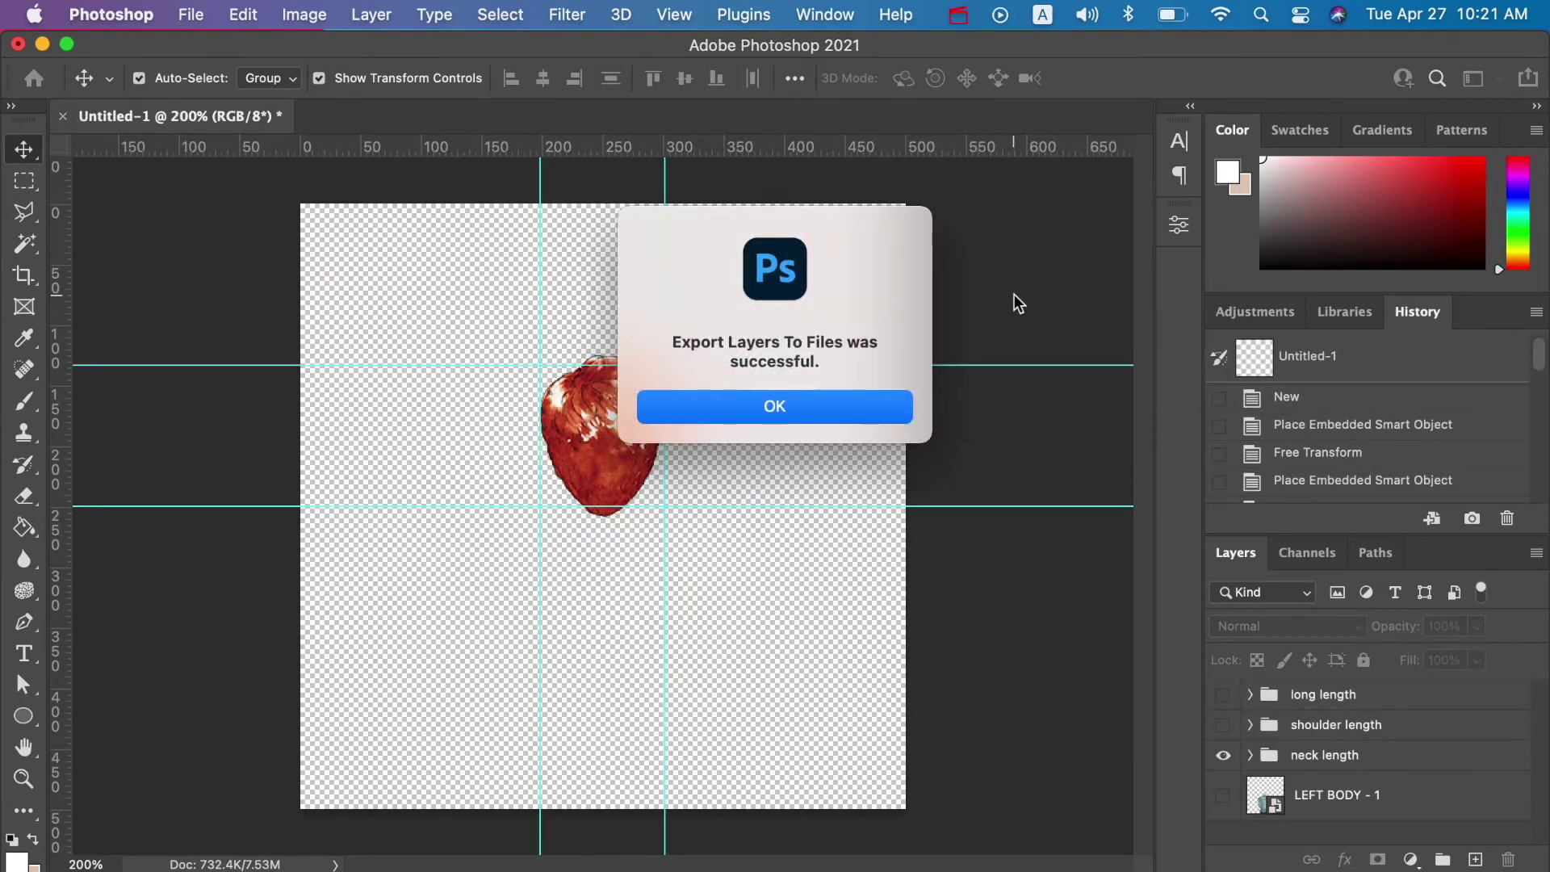
pyautogui.click(835, 413)
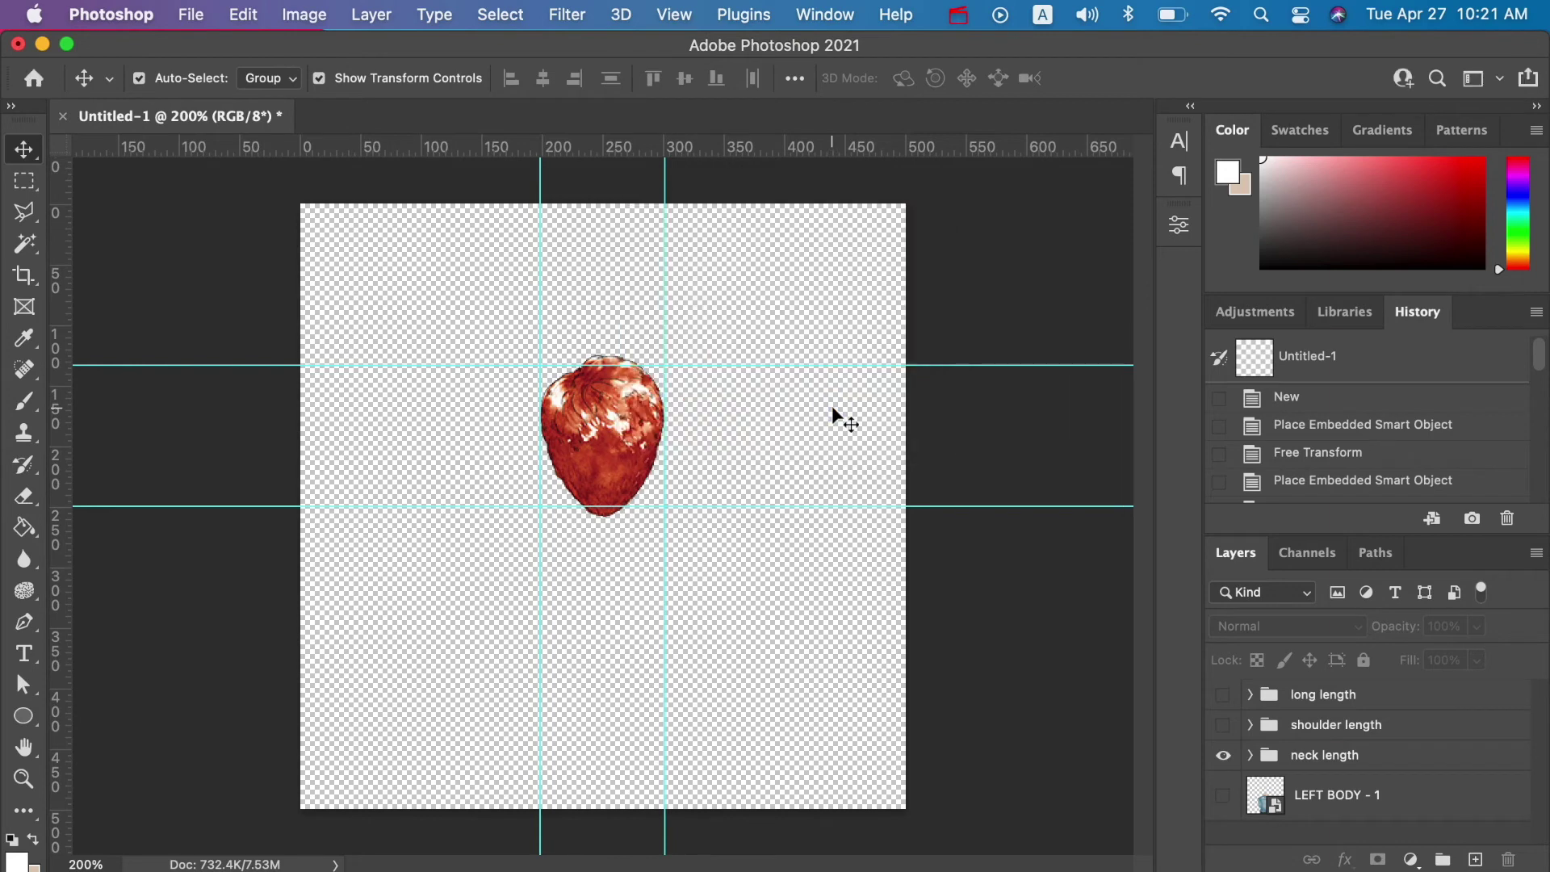
# Show only the shoulder length group and export it to resized hair with prefix 'shoulder length'
pyautogui.click(1223, 724)
pyautogui.click(1223, 755)
pyautogui.click(191, 15)
pyautogui.moveTo(210, 344)
pyautogui.click(632, 573)
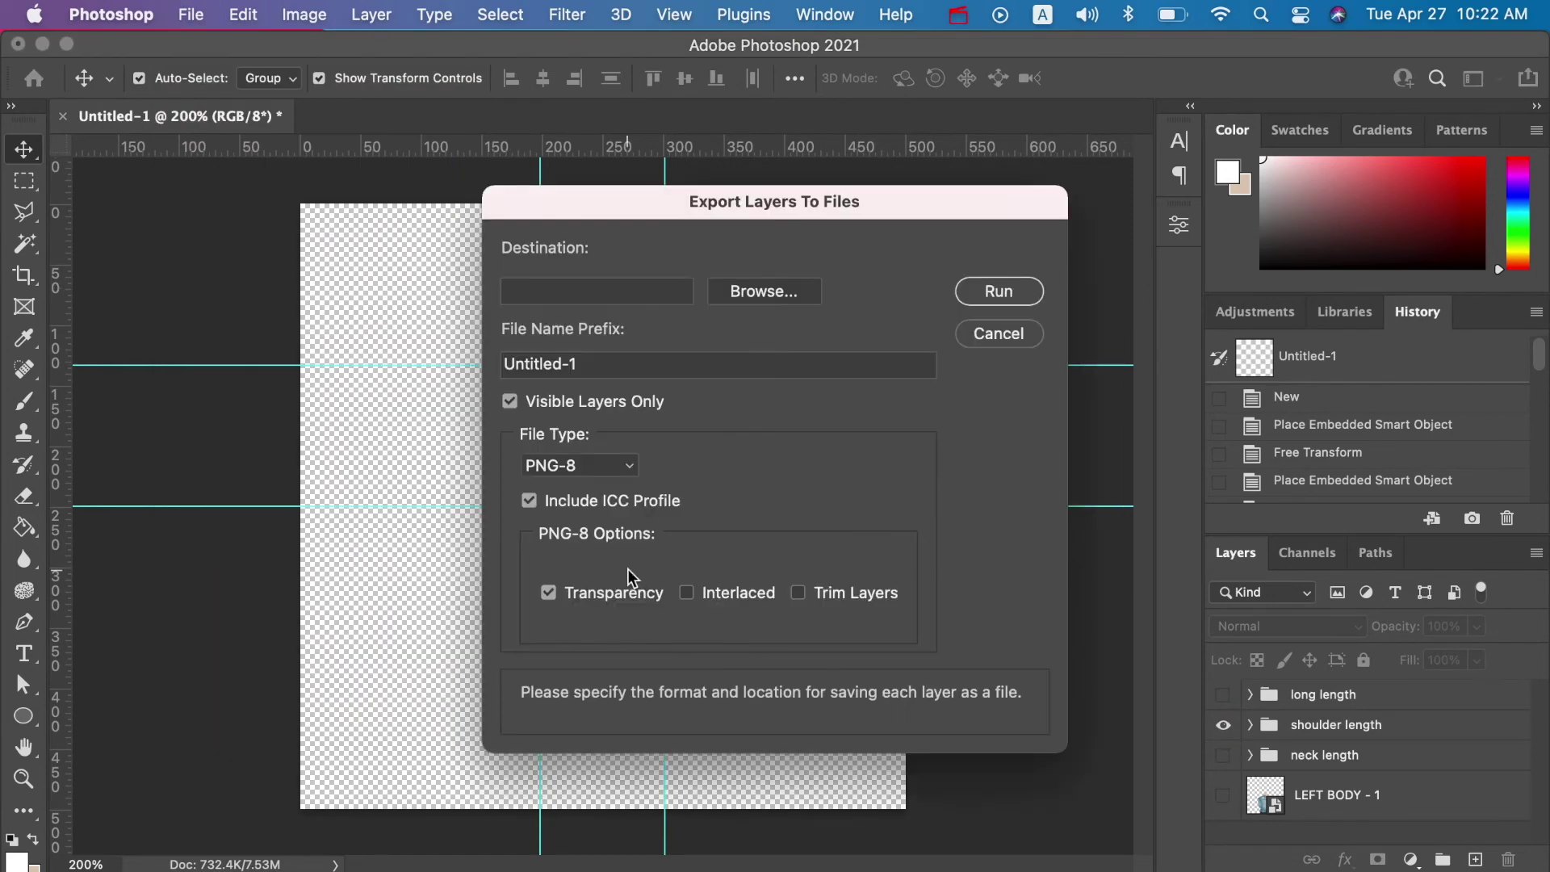
pyautogui.click(763, 290)
pyautogui.click(637, 352)
pyautogui.click(1360, 713)
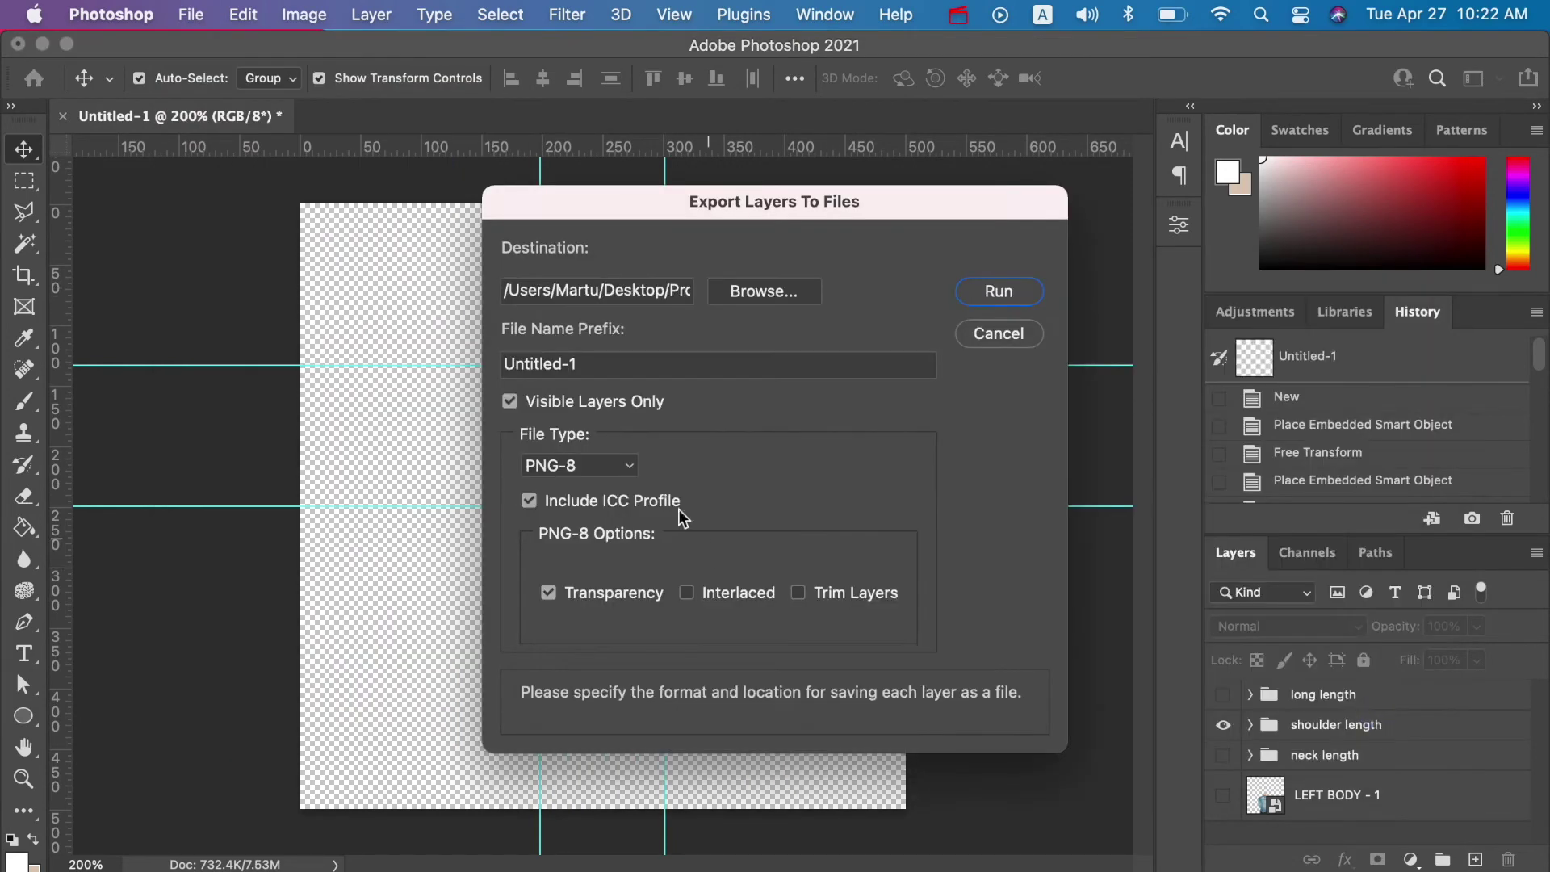
pyautogui.tripleClick(612, 365)
pyautogui.write('shoulder length')
pyautogui.click(994, 292)
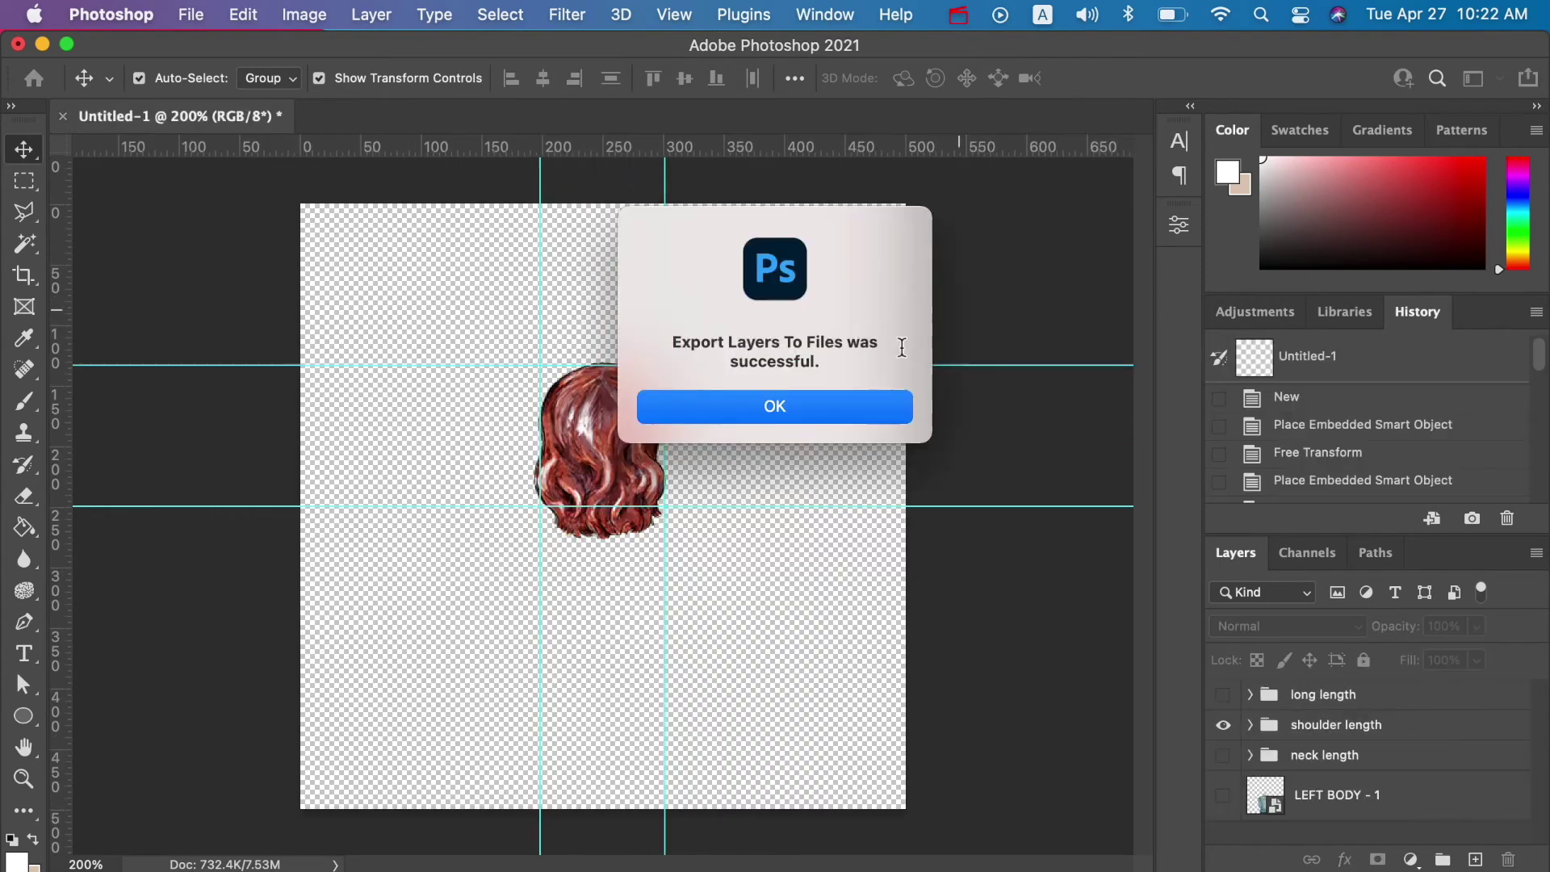
pyautogui.press('Return')
# Export the long length hair layers to resized hair with the prefix 'long length'
pyautogui.click(191, 14)
pyautogui.moveTo(242, 335)
pyautogui.click(736, 564)
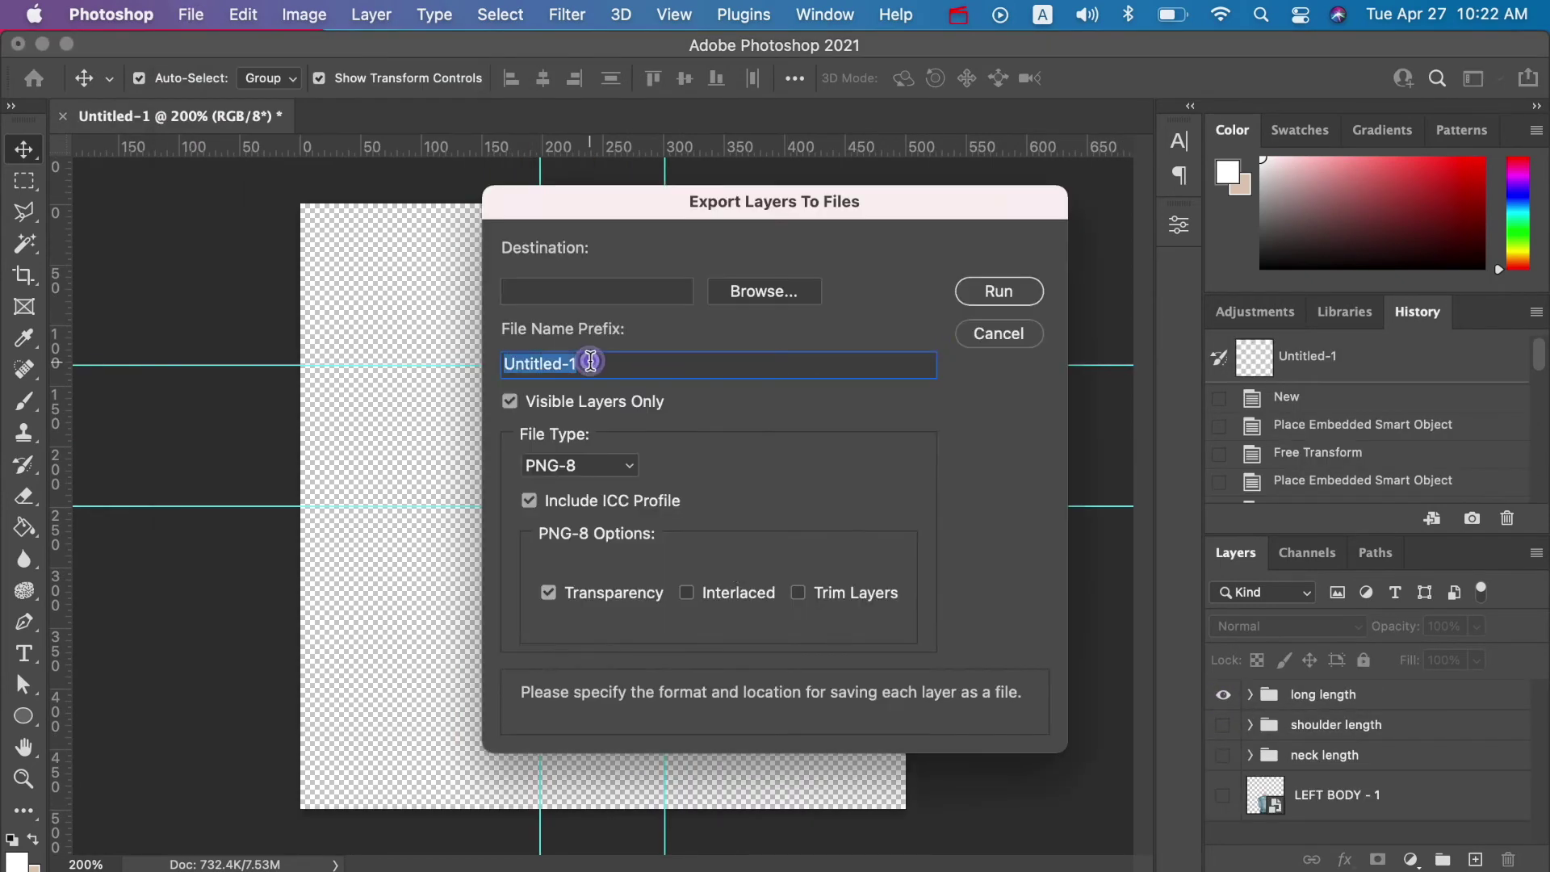
pyautogui.write('long length')
pyautogui.click(763, 291)
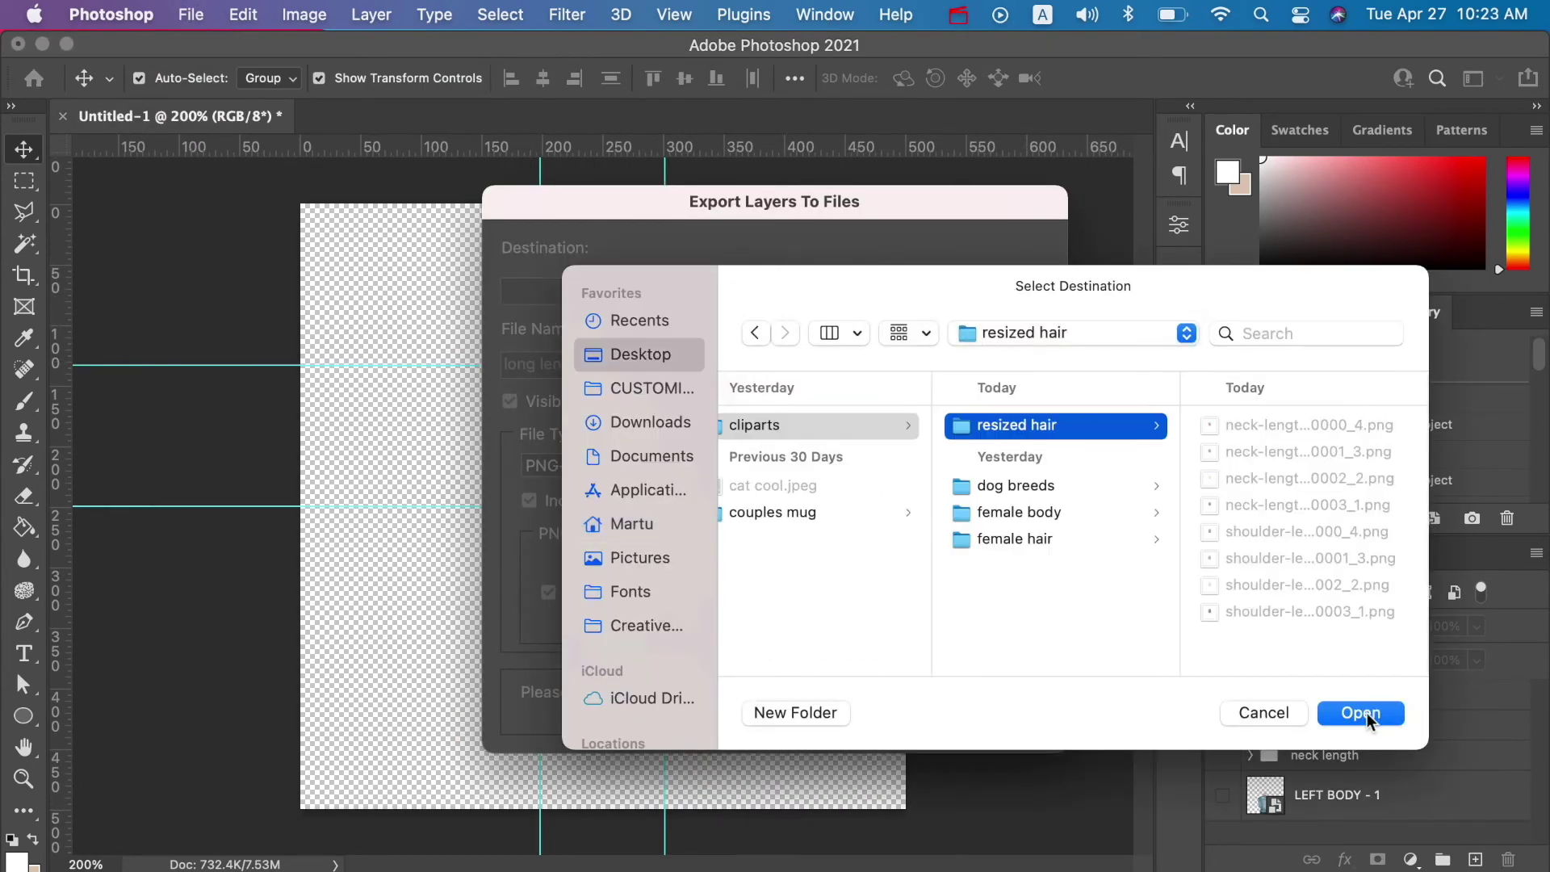
pyautogui.click(1359, 713)
pyautogui.click(1027, 295)
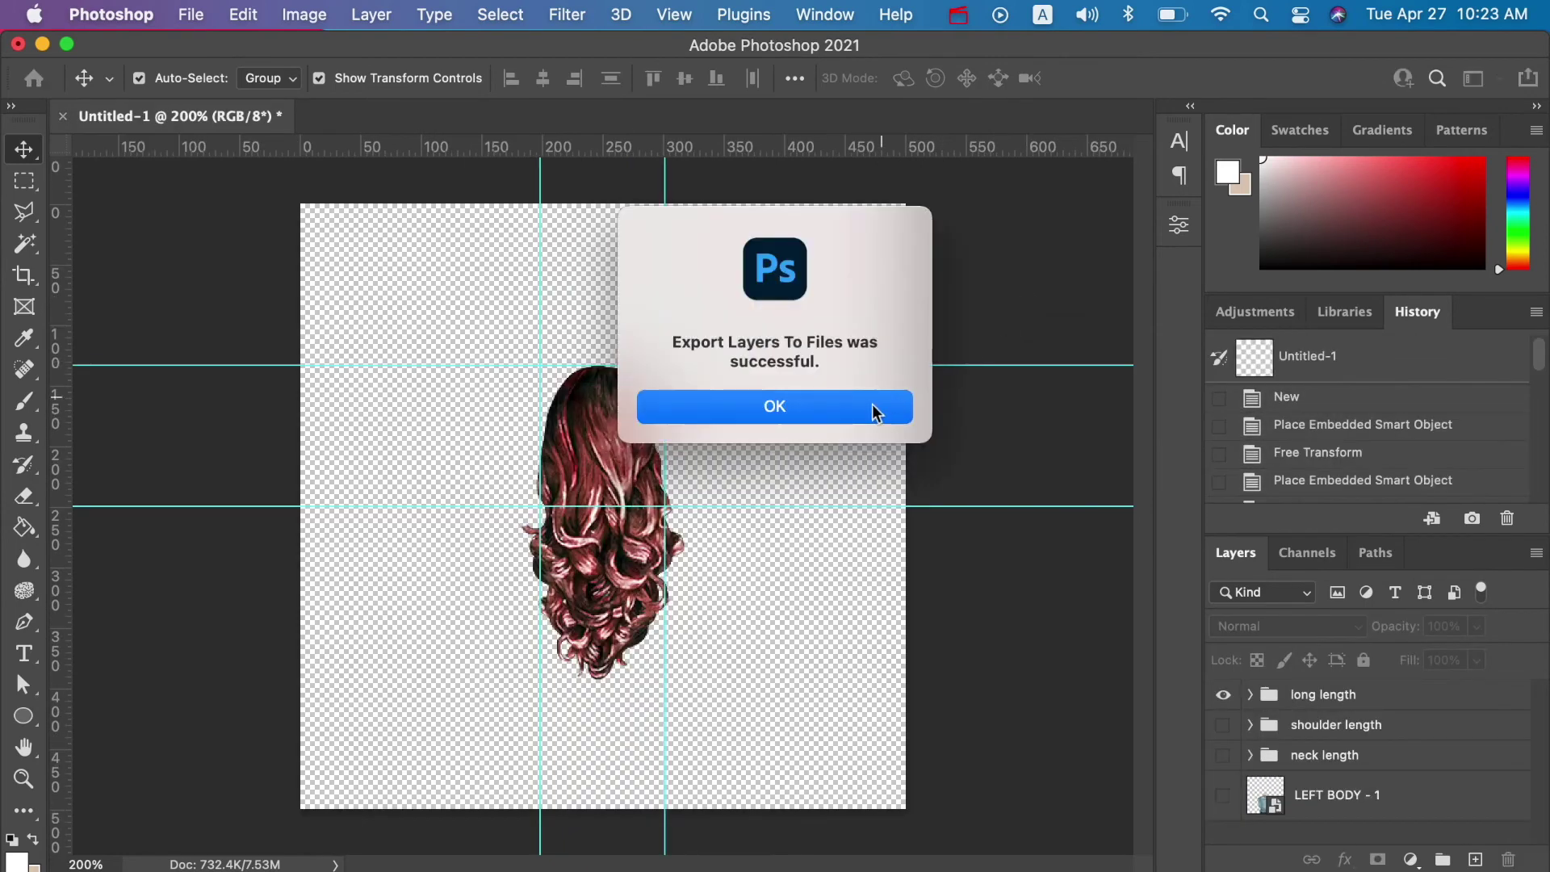
pyautogui.click(873, 410)
pyautogui.press('super+Tab')
pyautogui.press('super+Tab')
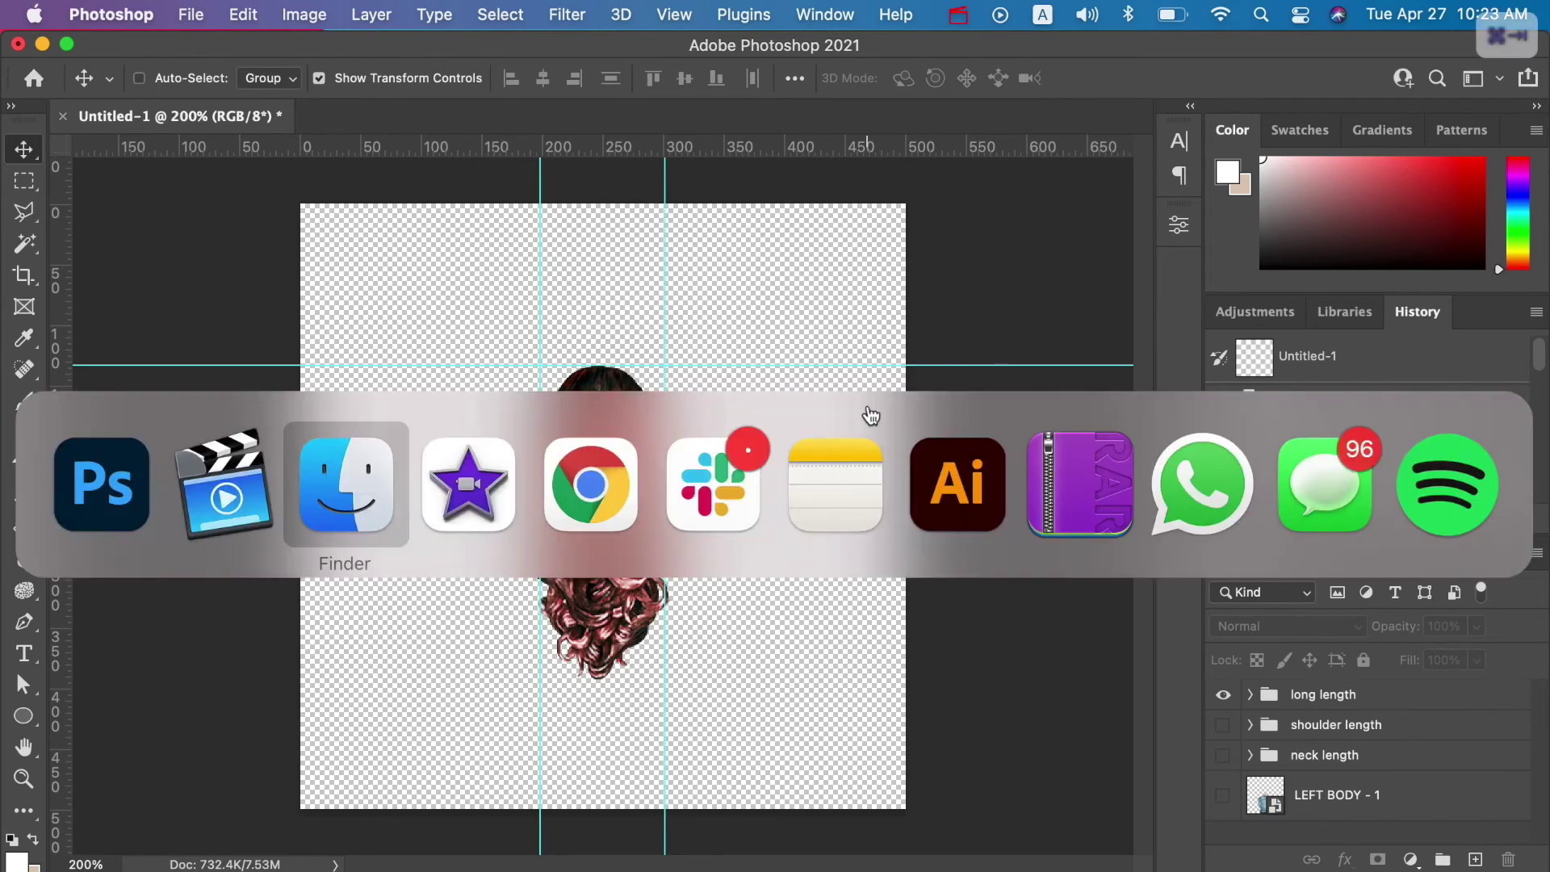
# Preview the exported hair PNGs in resized hair down to the last shoulder length file
pyautogui.press('Down')
pyautogui.press('Down')
pyautogui.press('Down')
pyautogui.press('Down')
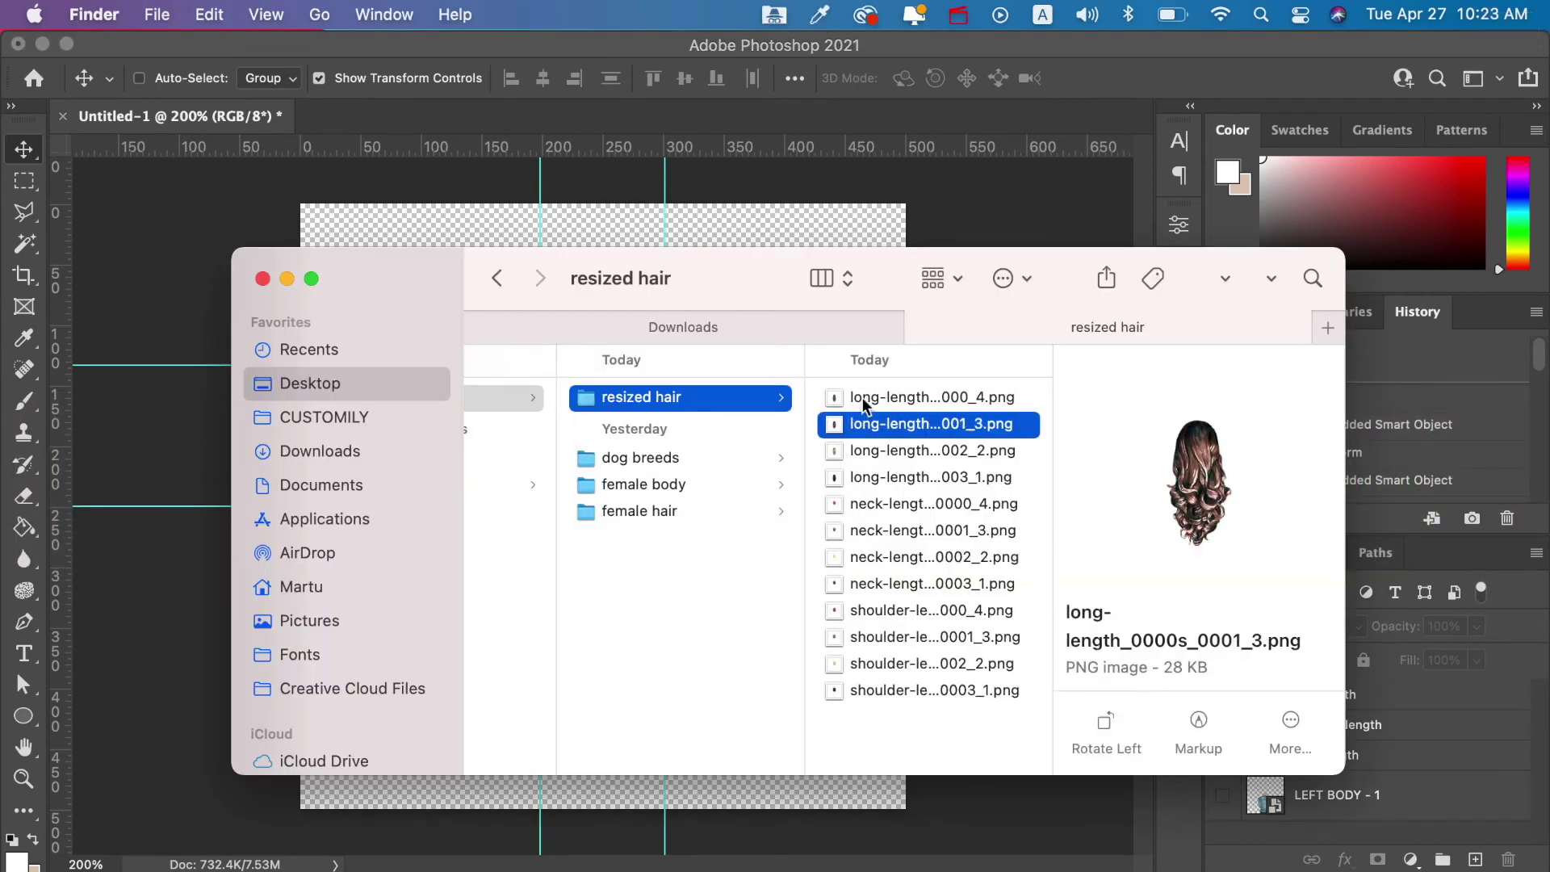
pyautogui.press('Down')
pyautogui.press('Down')
pyautogui.press('Down')
pyautogui.press('Down')
pyautogui.press('Down')
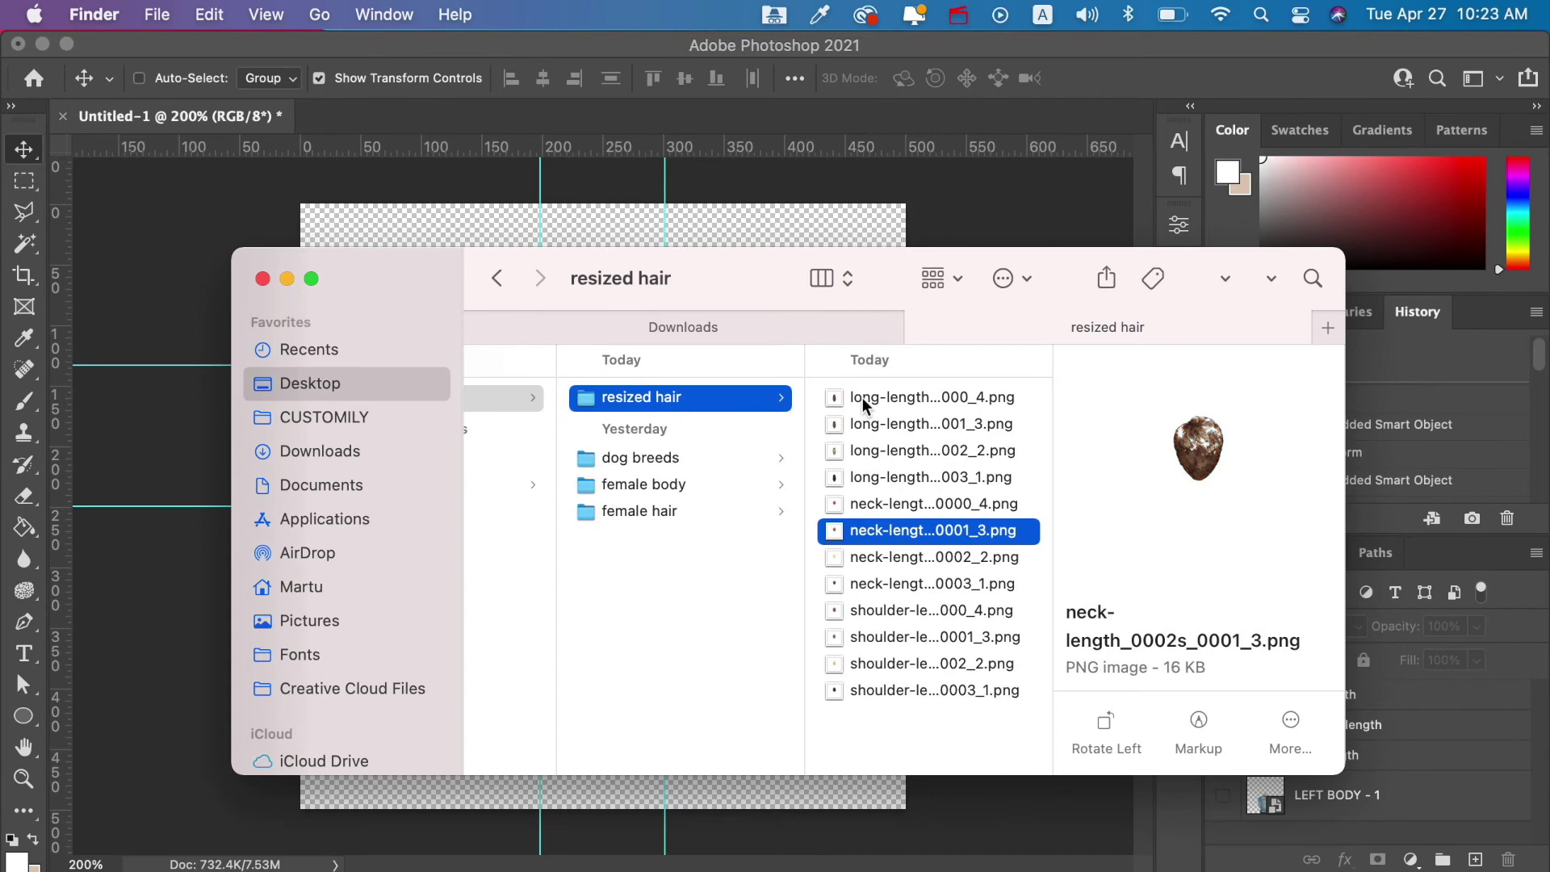
pyautogui.press('Down')
pyautogui.press('Down')
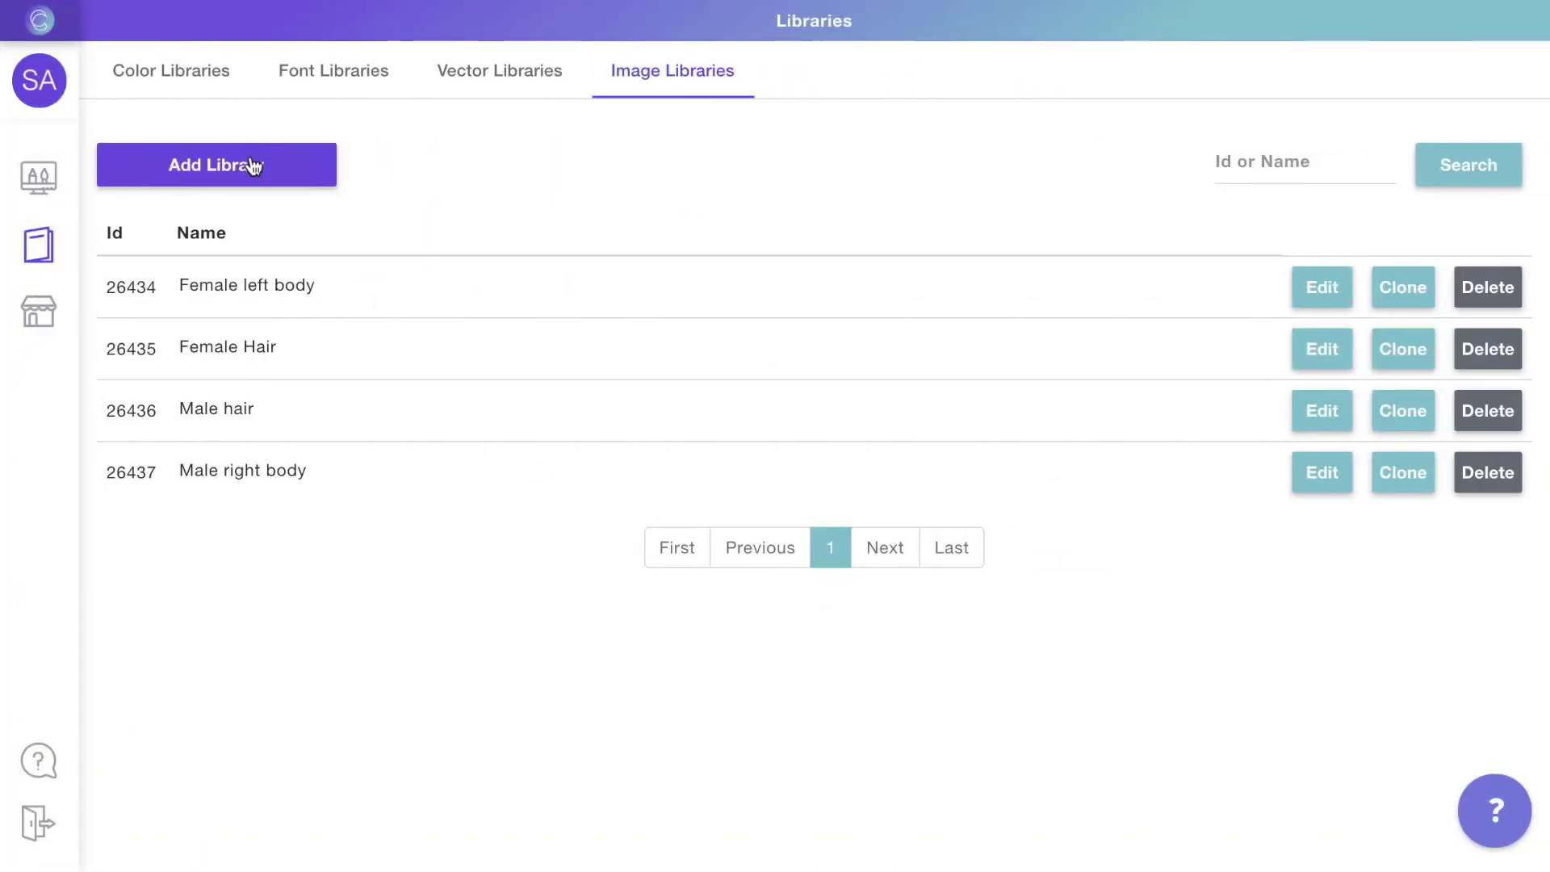
# Create a new image library named 'Resized female hair'
pyautogui.click(252, 166)
pyautogui.write('Resized')
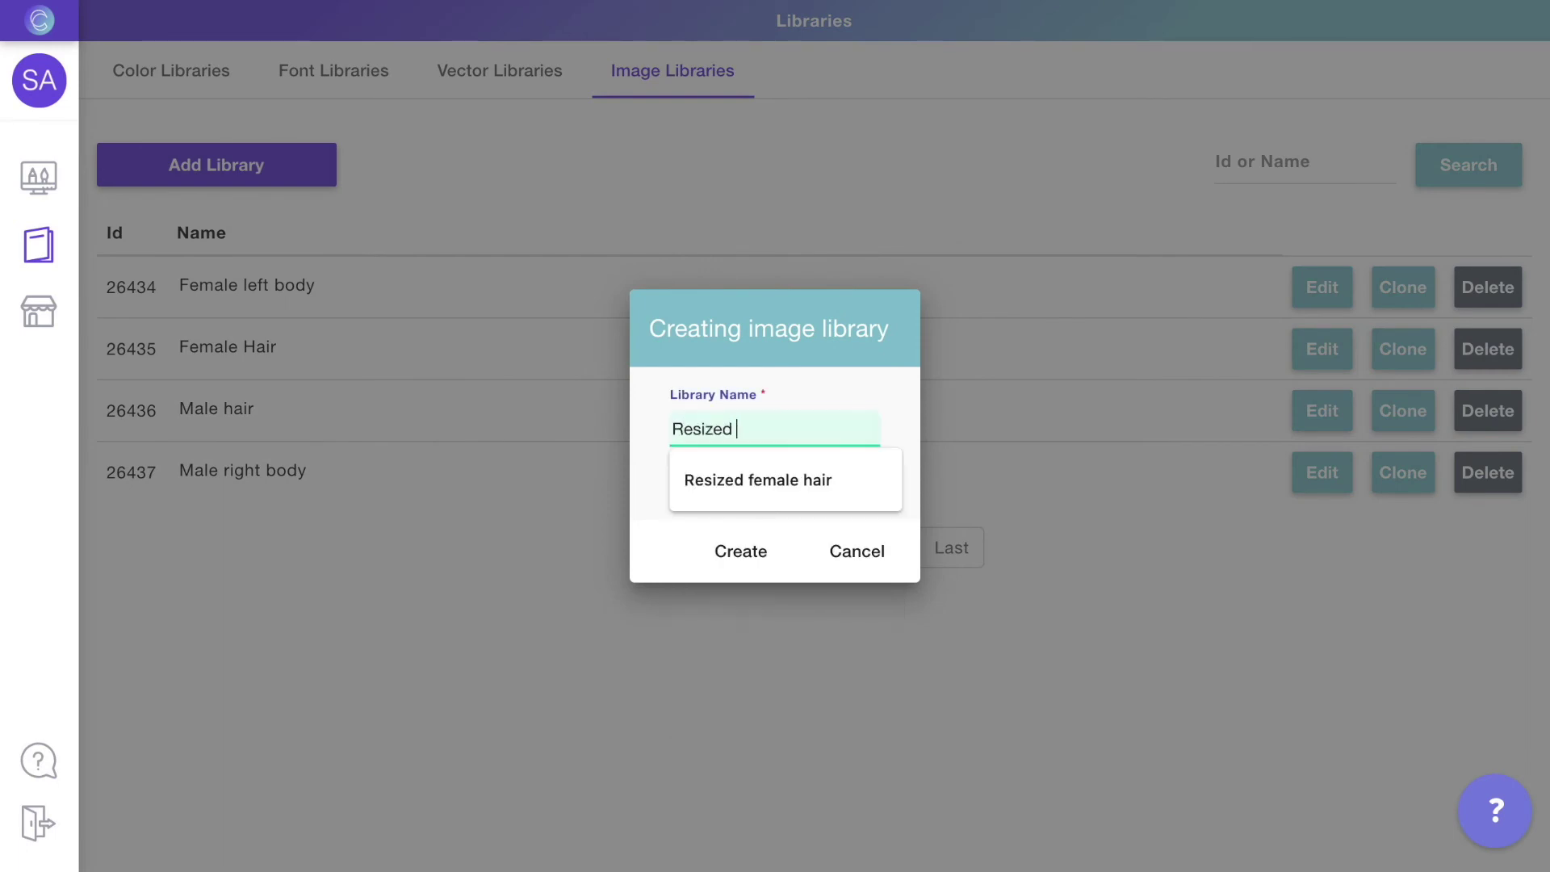
pyautogui.click(758, 479)
pyautogui.click(740, 550)
# Upload all twelve exported hair PNGs into the Resized female hair library
pyautogui.click(1320, 547)
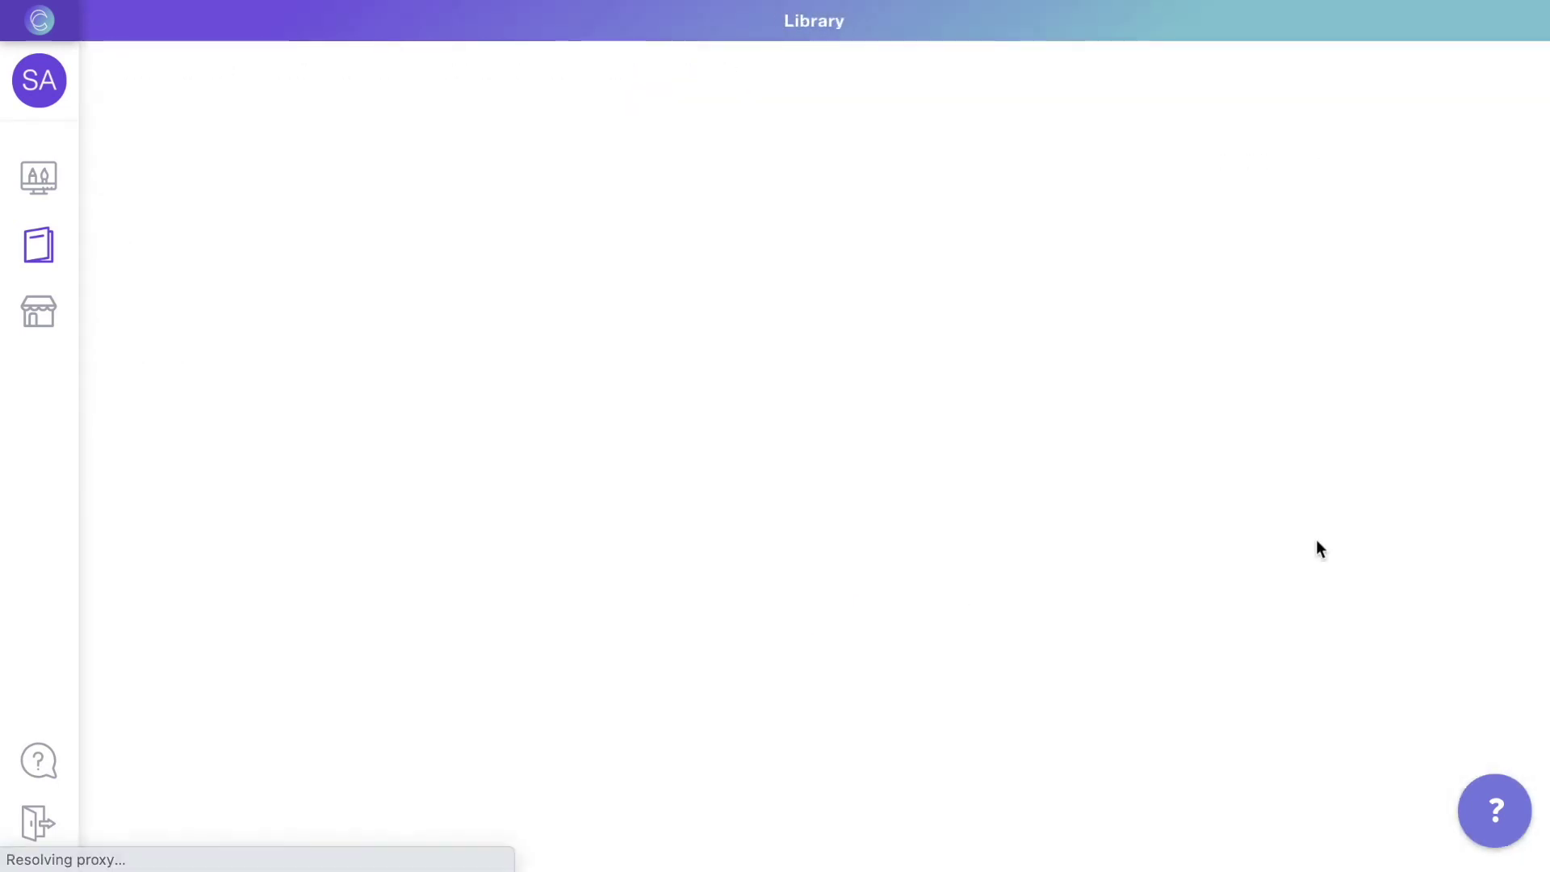
pyautogui.click(627, 121)
pyautogui.click(778, 492)
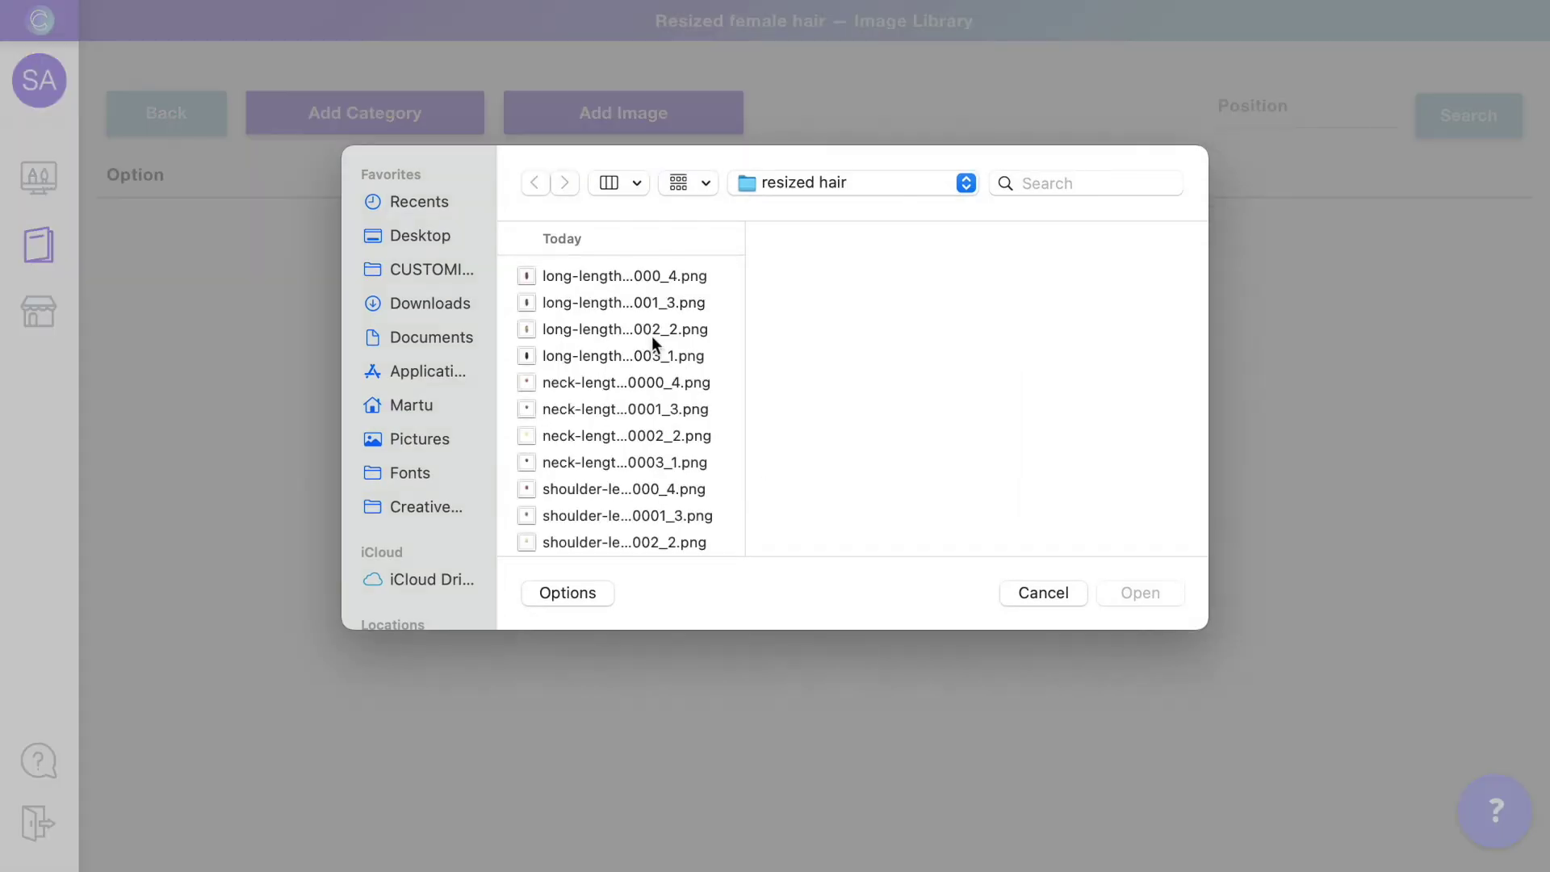
pyautogui.click(646, 276)
pyautogui.press('super+a')
pyautogui.click(1138, 593)
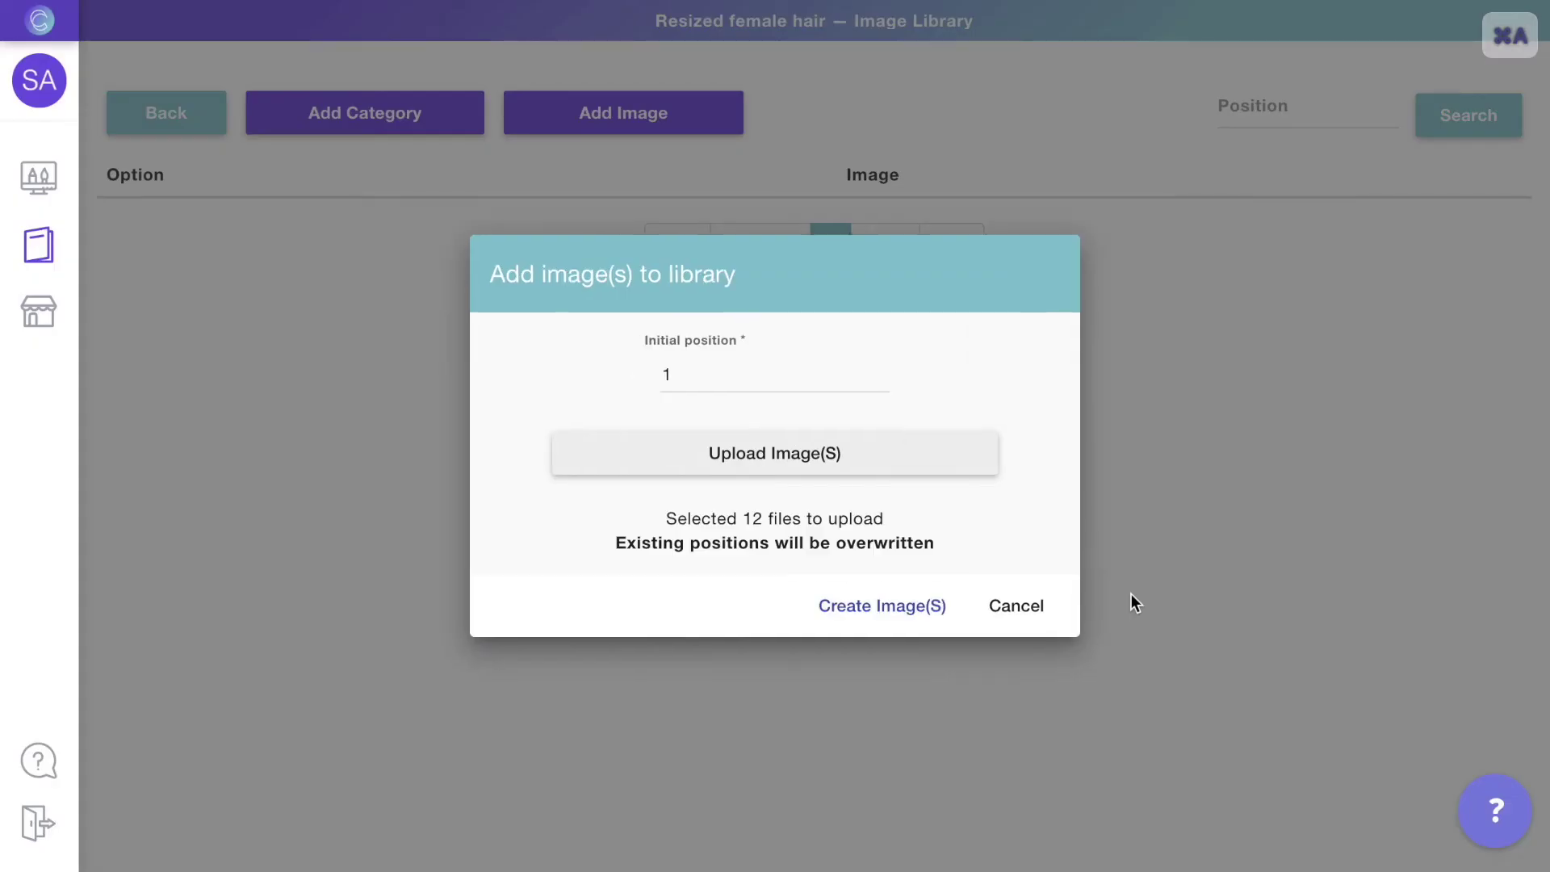
pyautogui.click(910, 607)
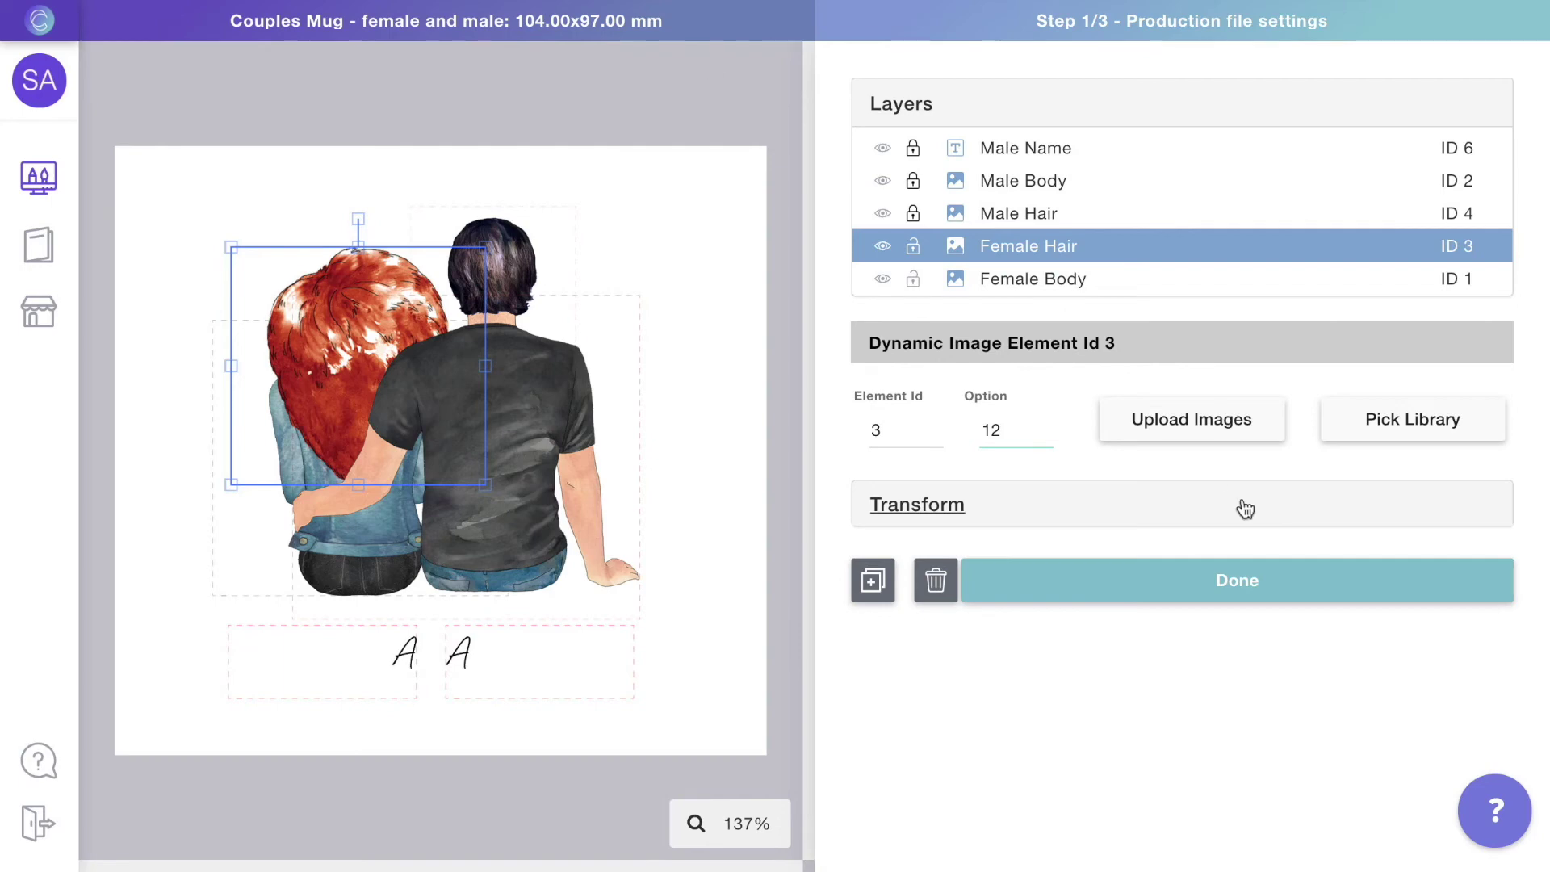
# Assign the Resized female hair library to the Female Hair layer and enlarge the hair image
pyautogui.click(1421, 423)
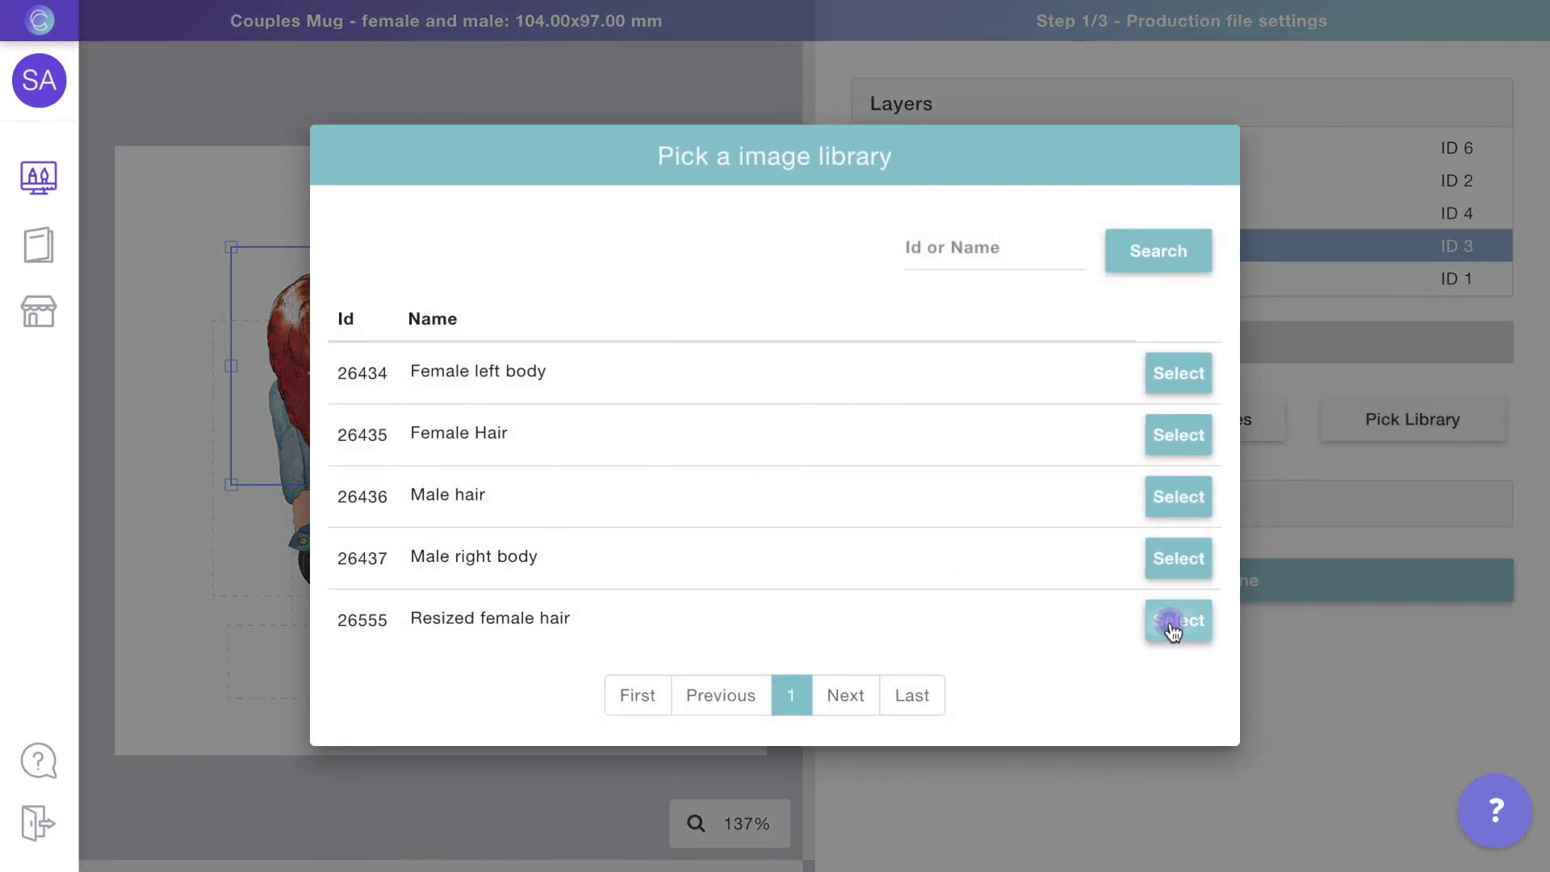
pyautogui.click(1171, 621)
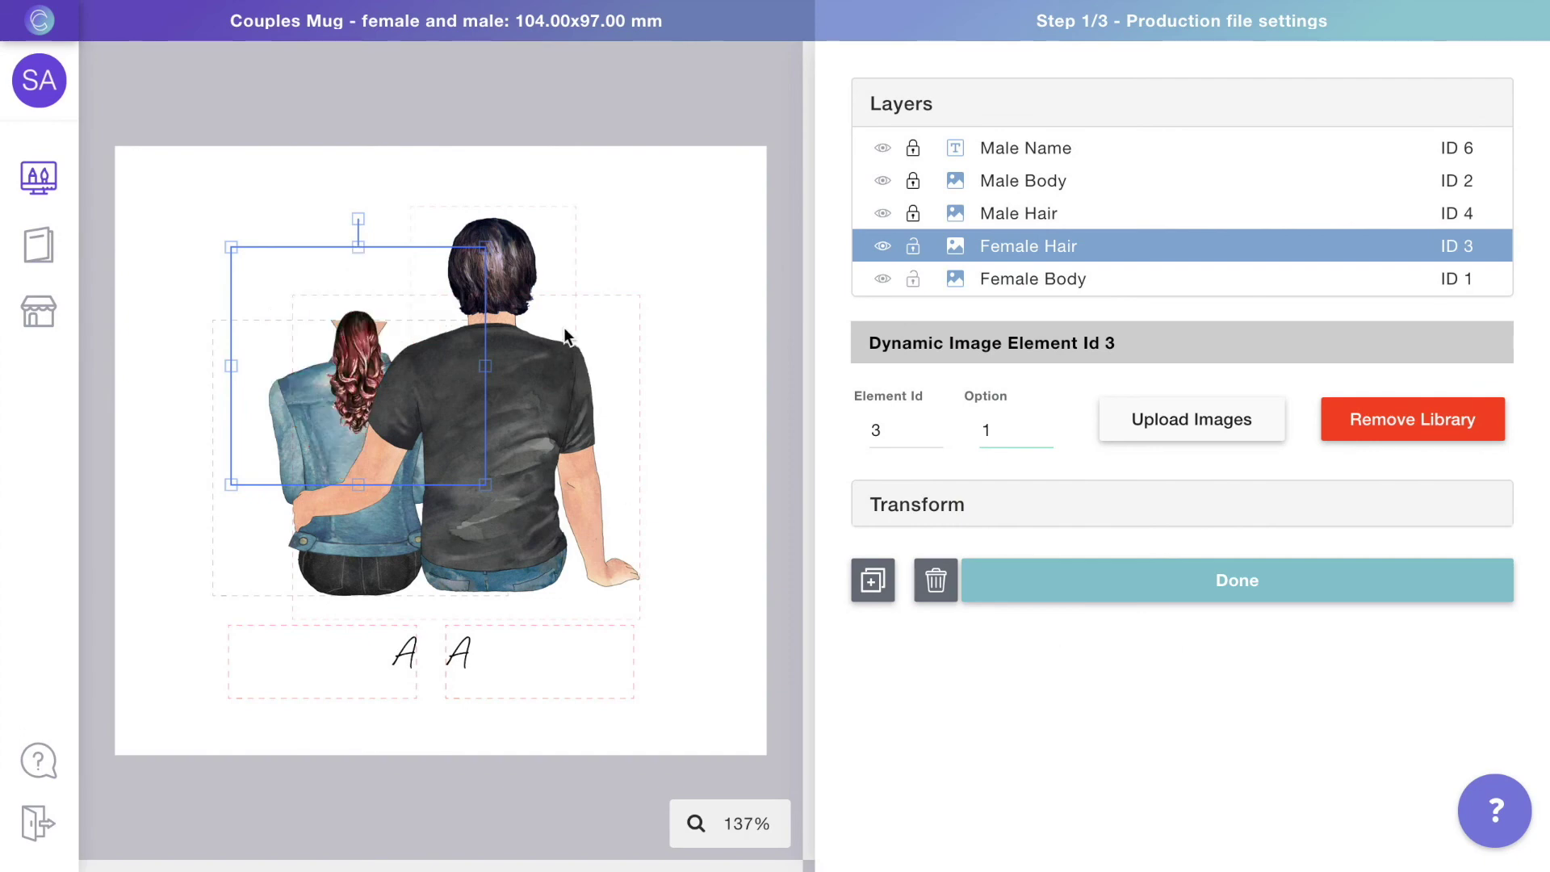
pyautogui.moveTo(491, 242); pyautogui.dragTo(640, 156)
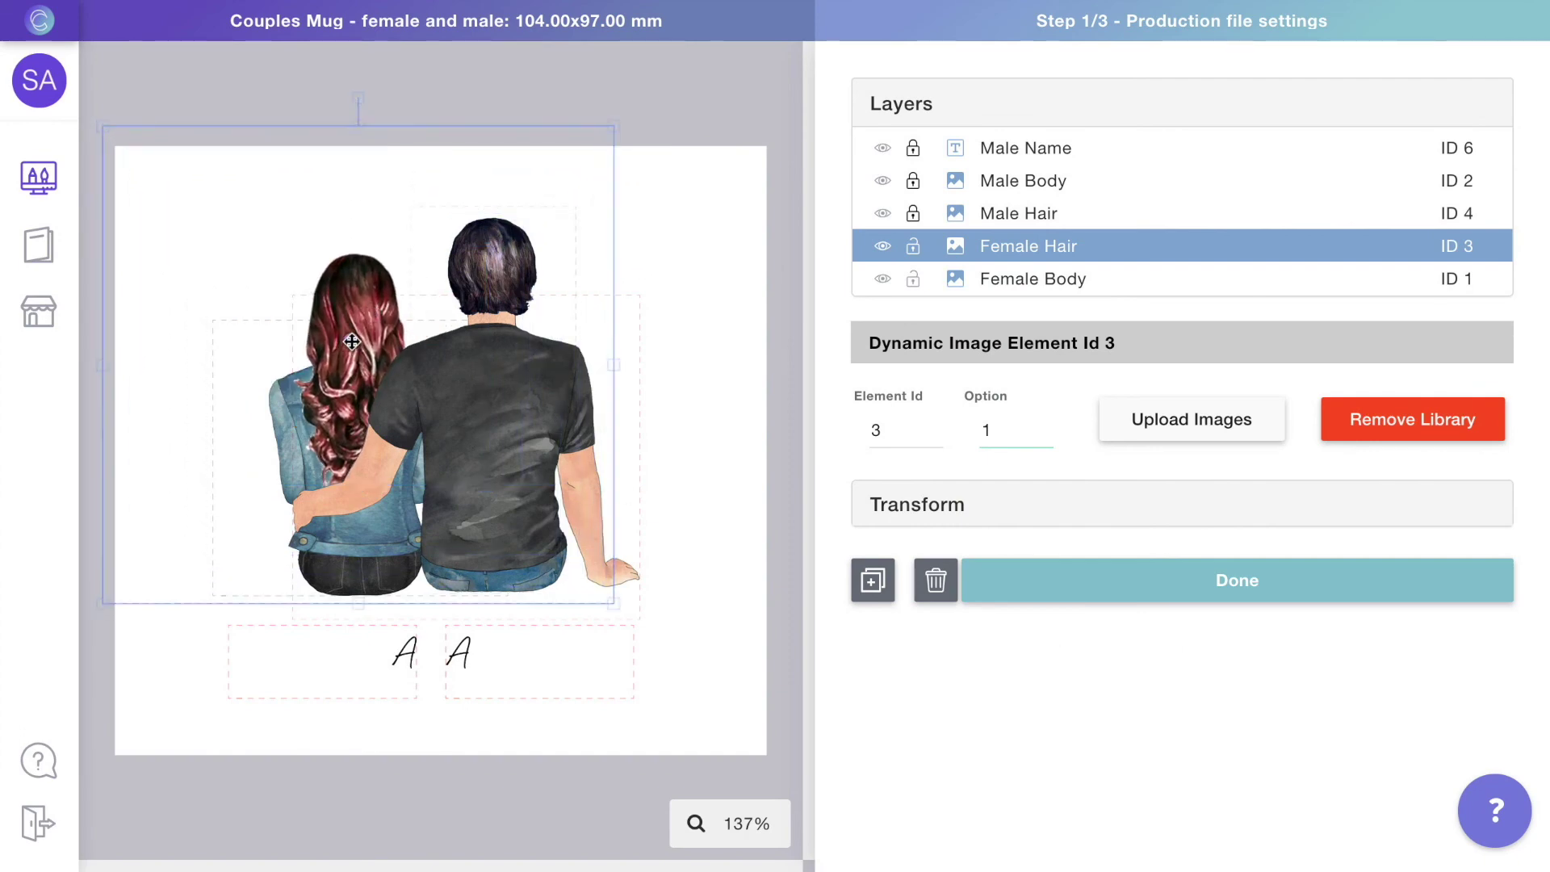
# Step through the hair options from 1 up to option 11 on the mug
pyautogui.click(1045, 427)
pyautogui.click(1044, 426)
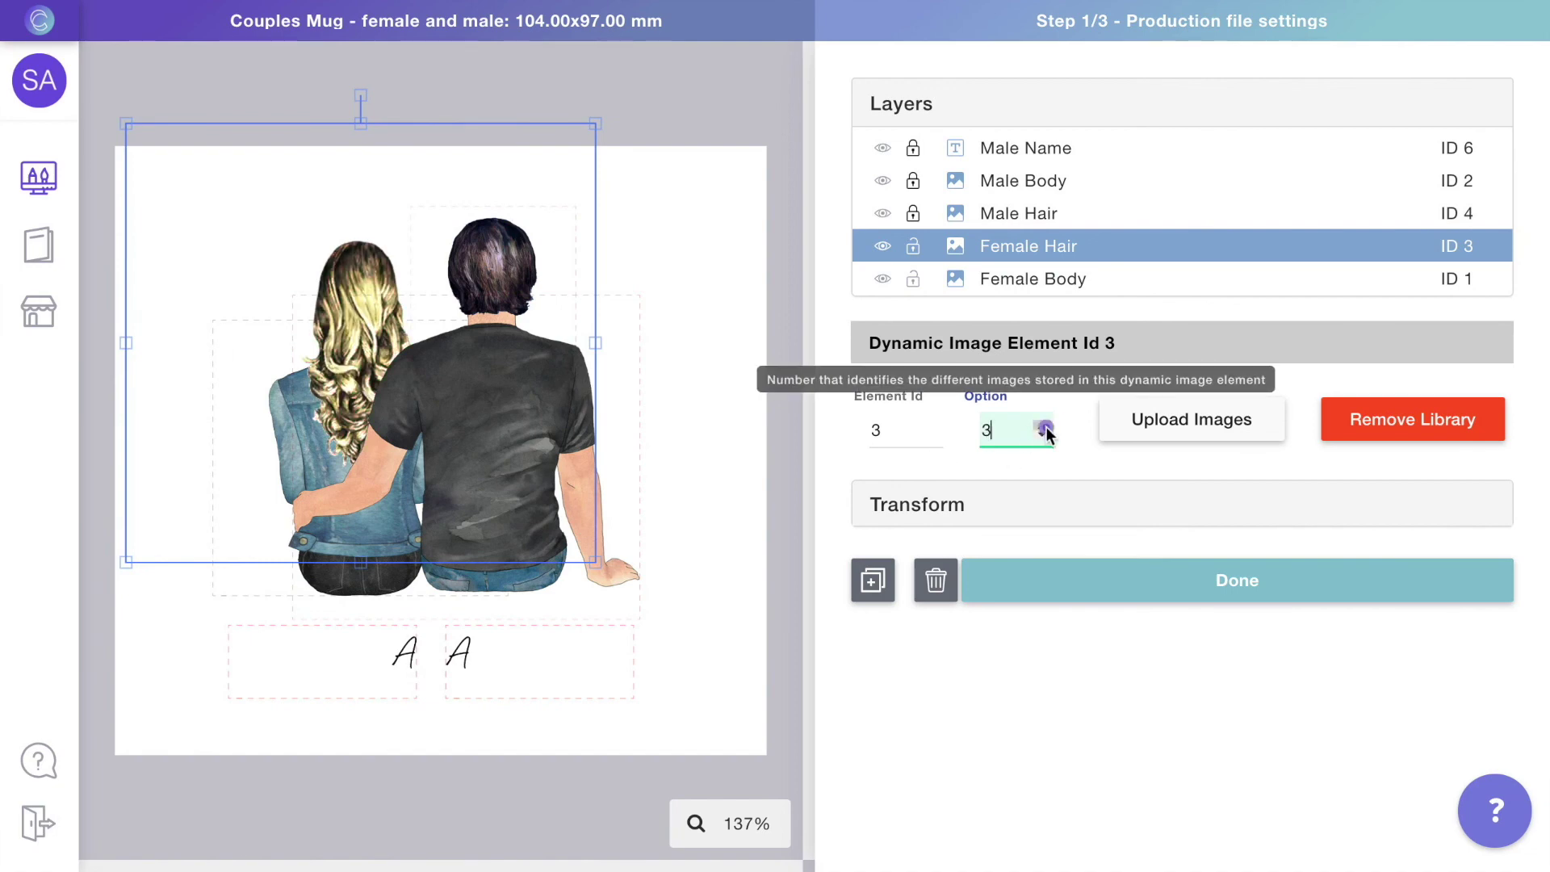
pyautogui.click(1044, 426)
pyautogui.click(1044, 426)
pyautogui.click(1044, 427)
pyautogui.click(1044, 427)
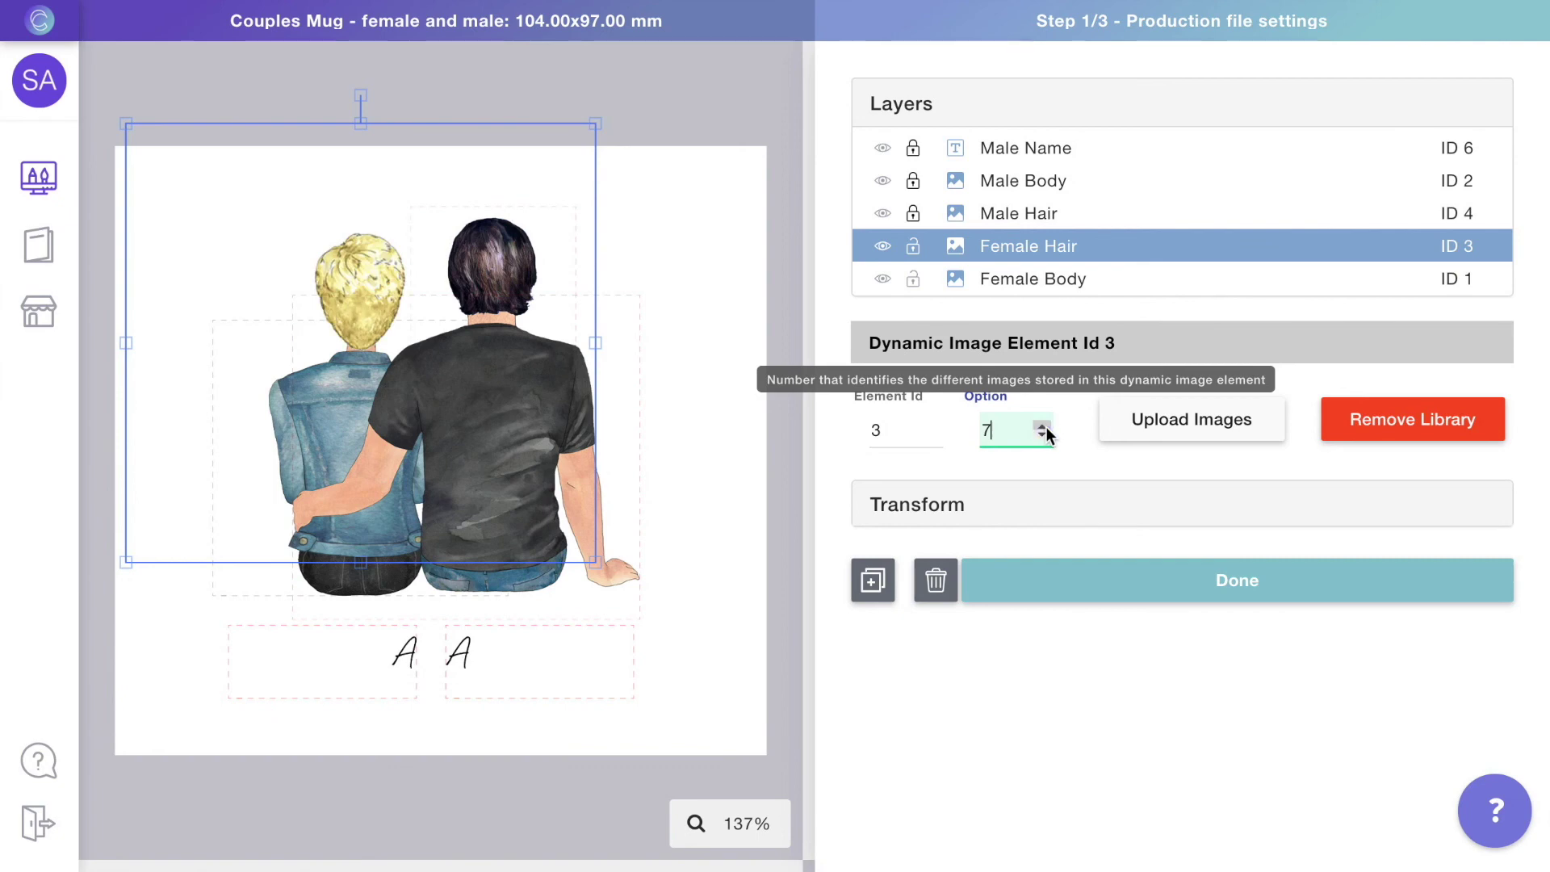
pyautogui.click(1044, 426)
pyautogui.click(1044, 426)
pyautogui.click(1044, 426)
pyautogui.click(1044, 427)
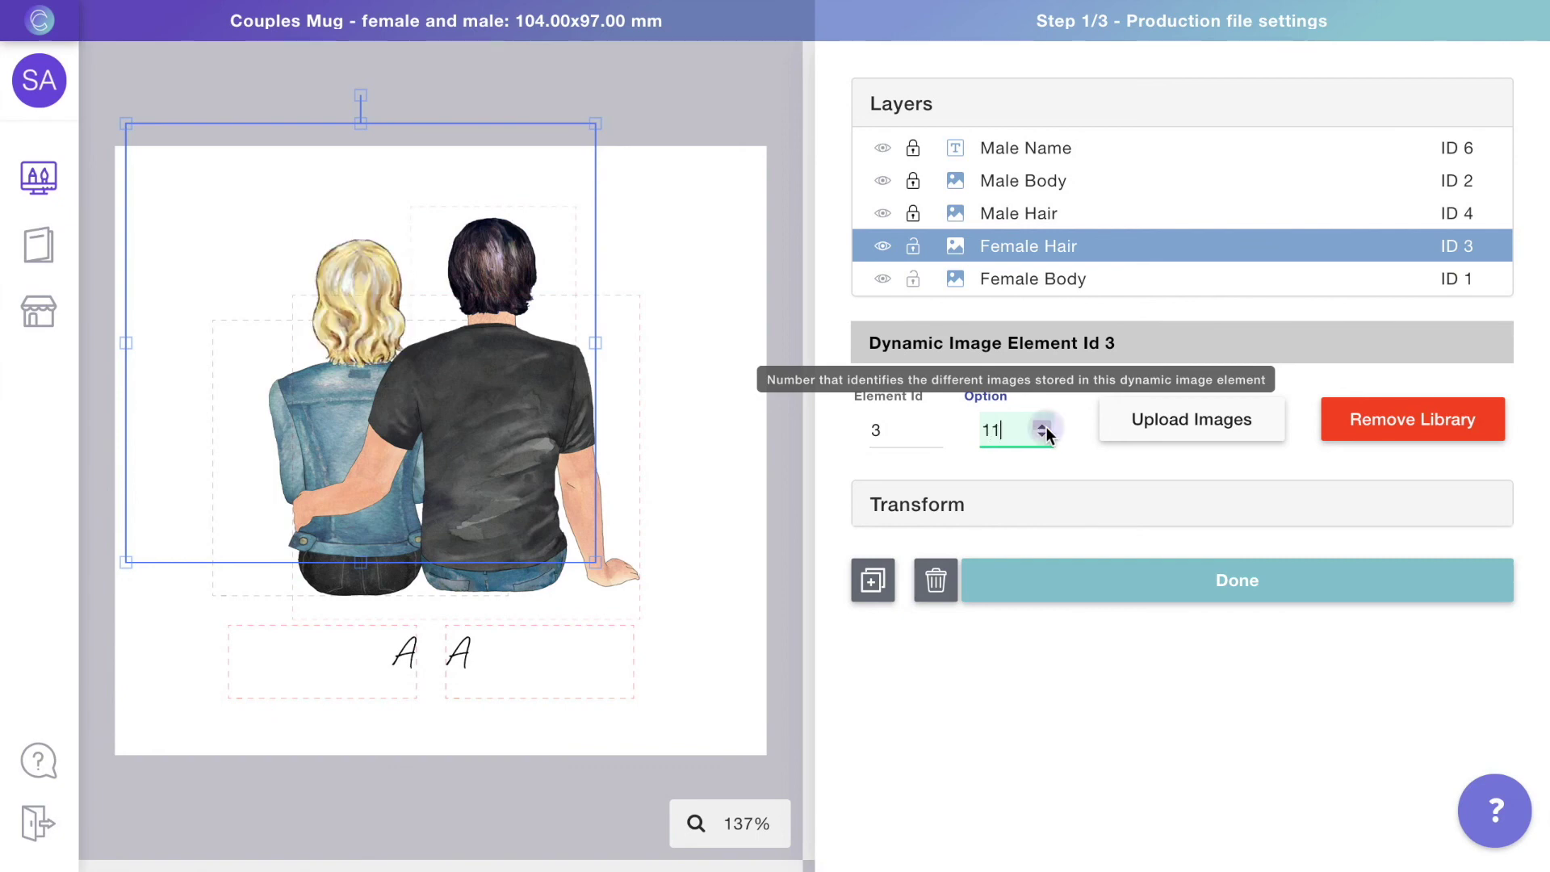